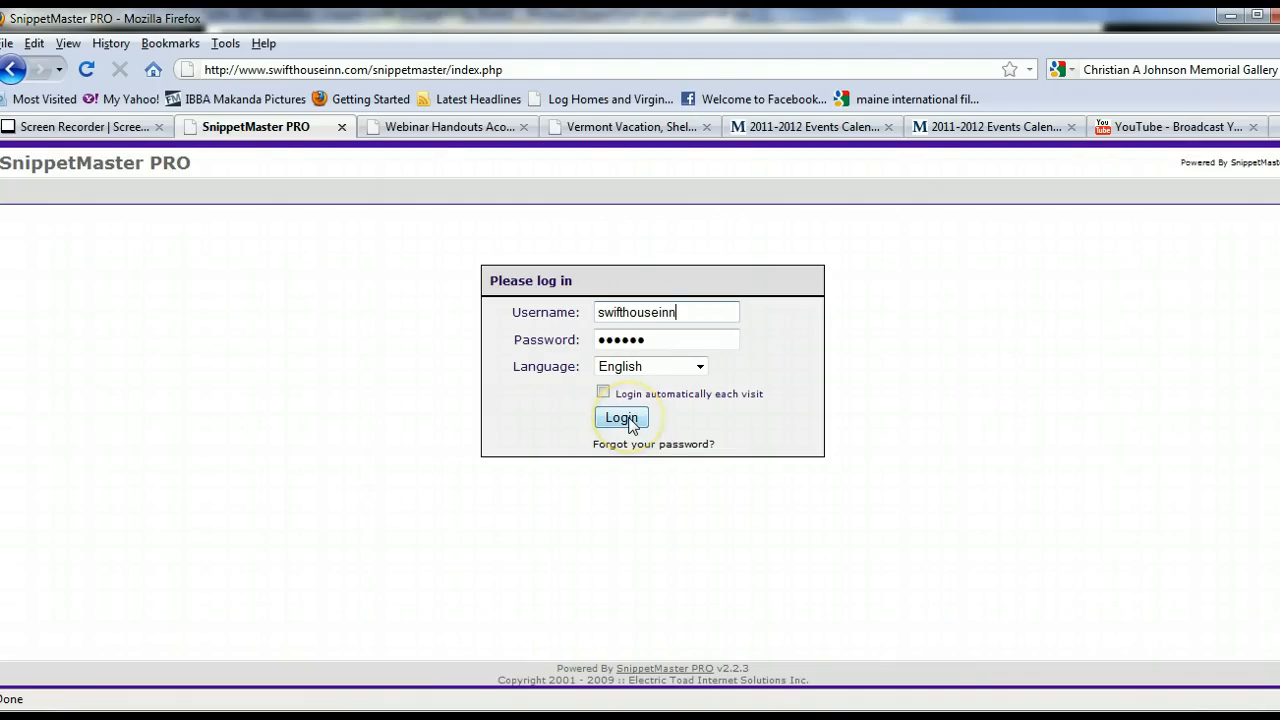
Log in to SnippetMaster and open the newsletter folder, then go back up one level to the site root.
click(630, 420)
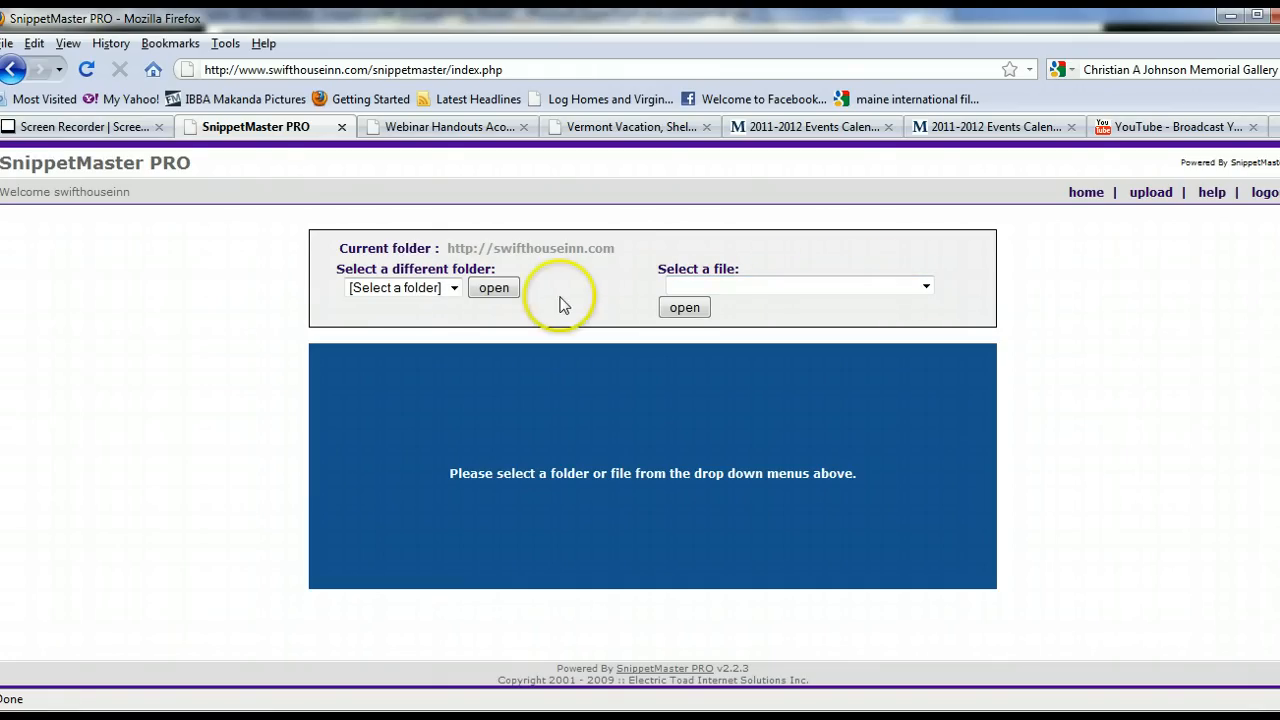
click(489, 284)
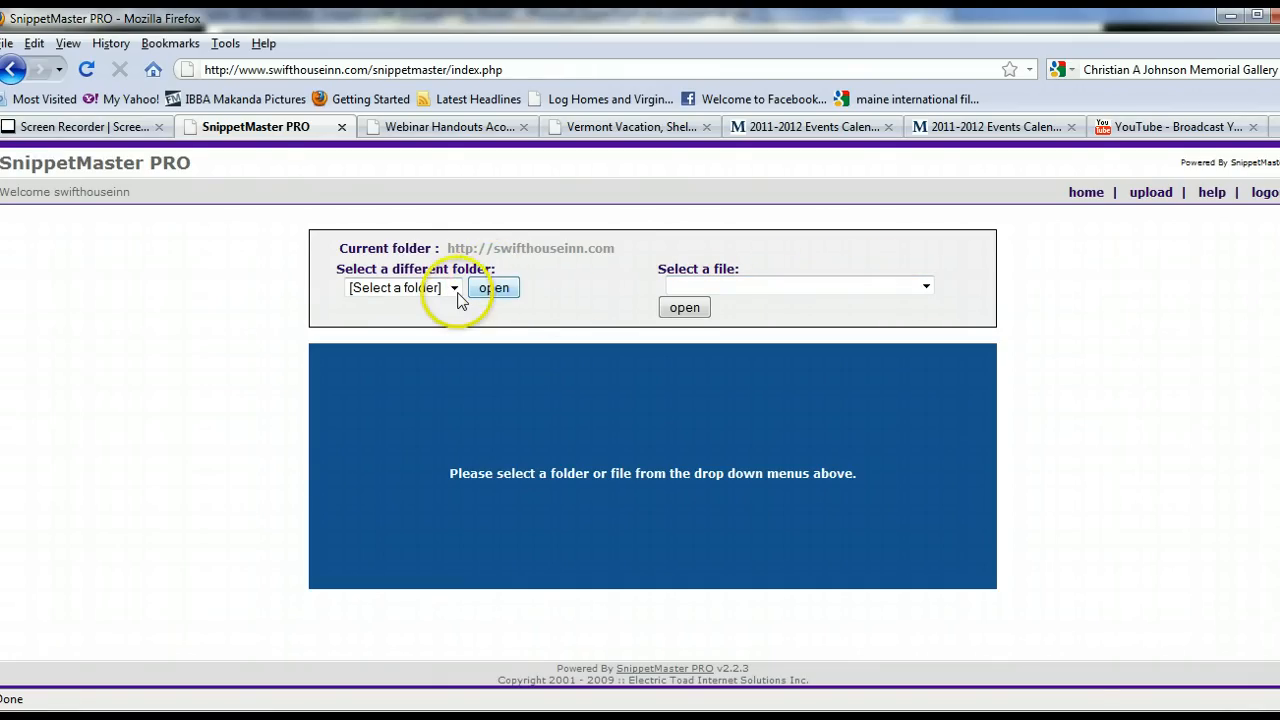
click(454, 289)
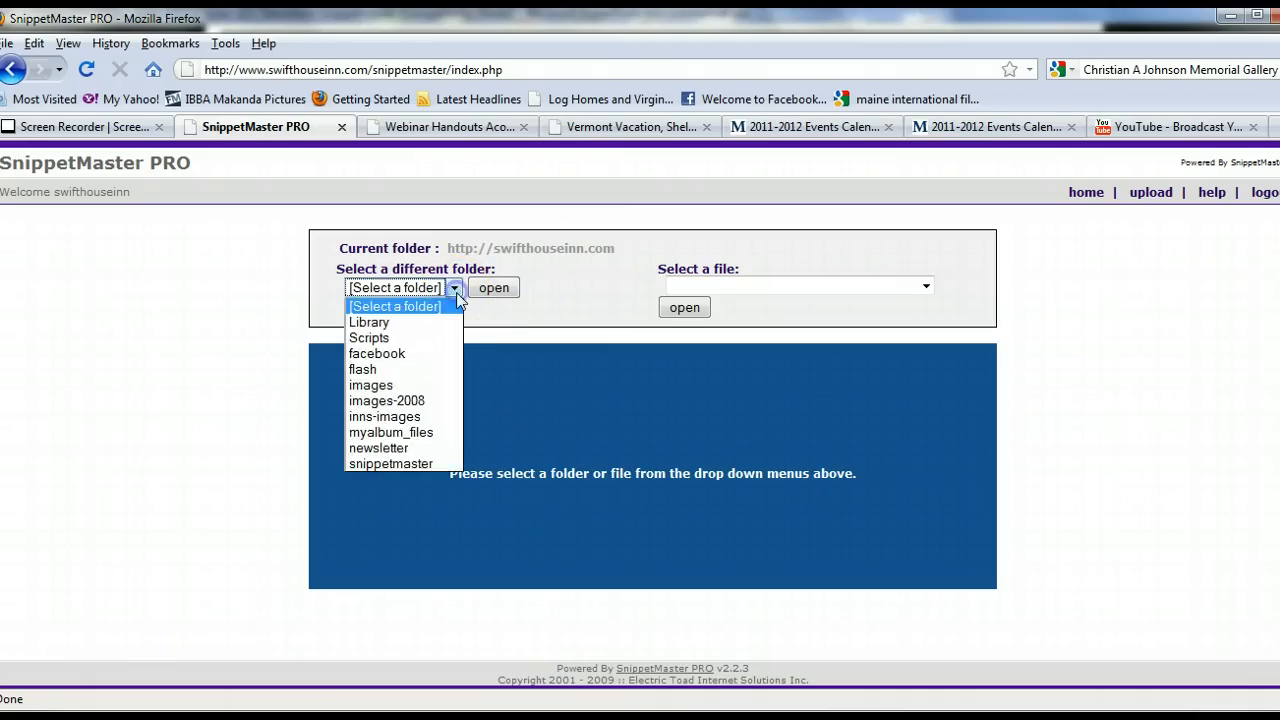
click(405, 449)
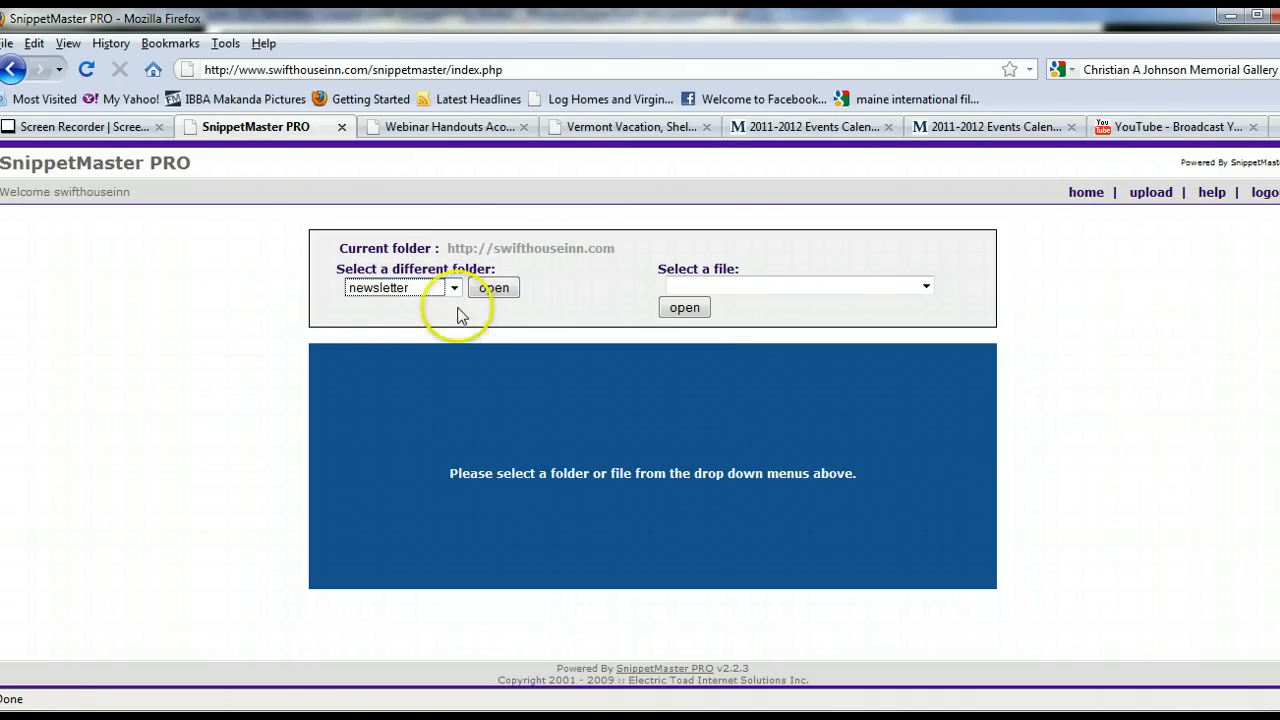
click(496, 288)
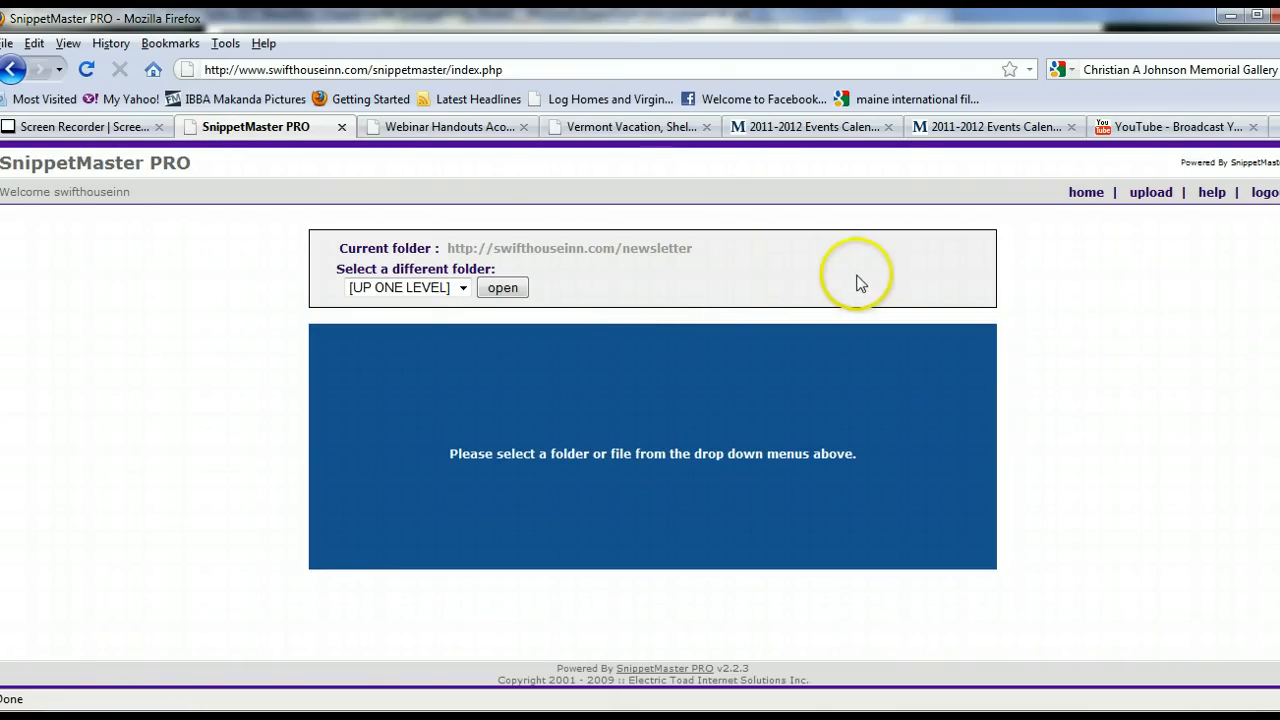
click(500, 287)
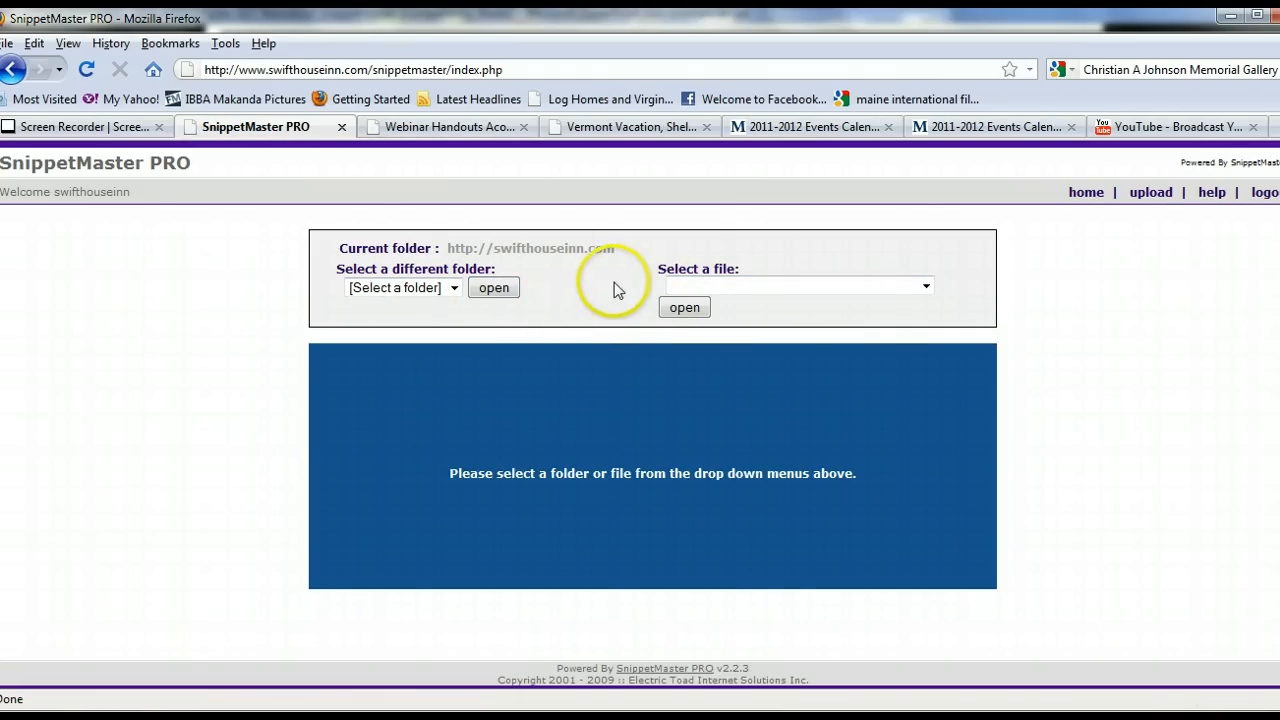
Open the newsletter.htm file from the site root for editing.
click(927, 289)
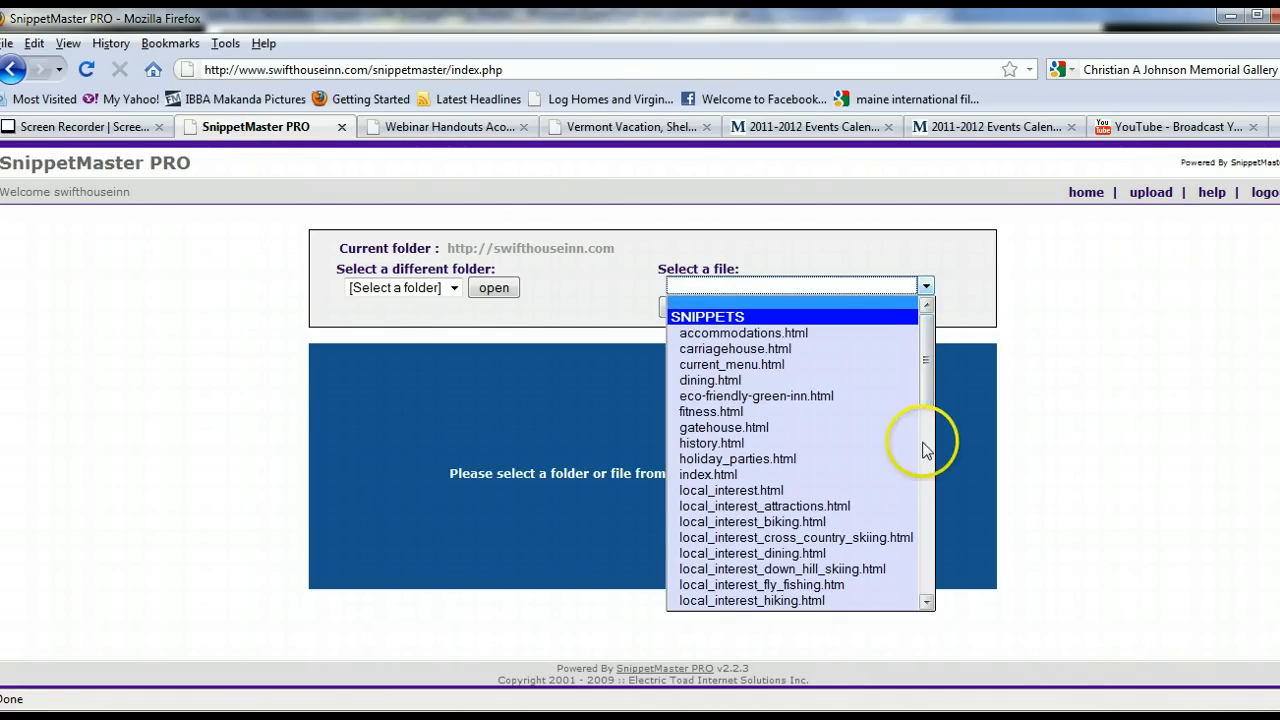
click(928, 568)
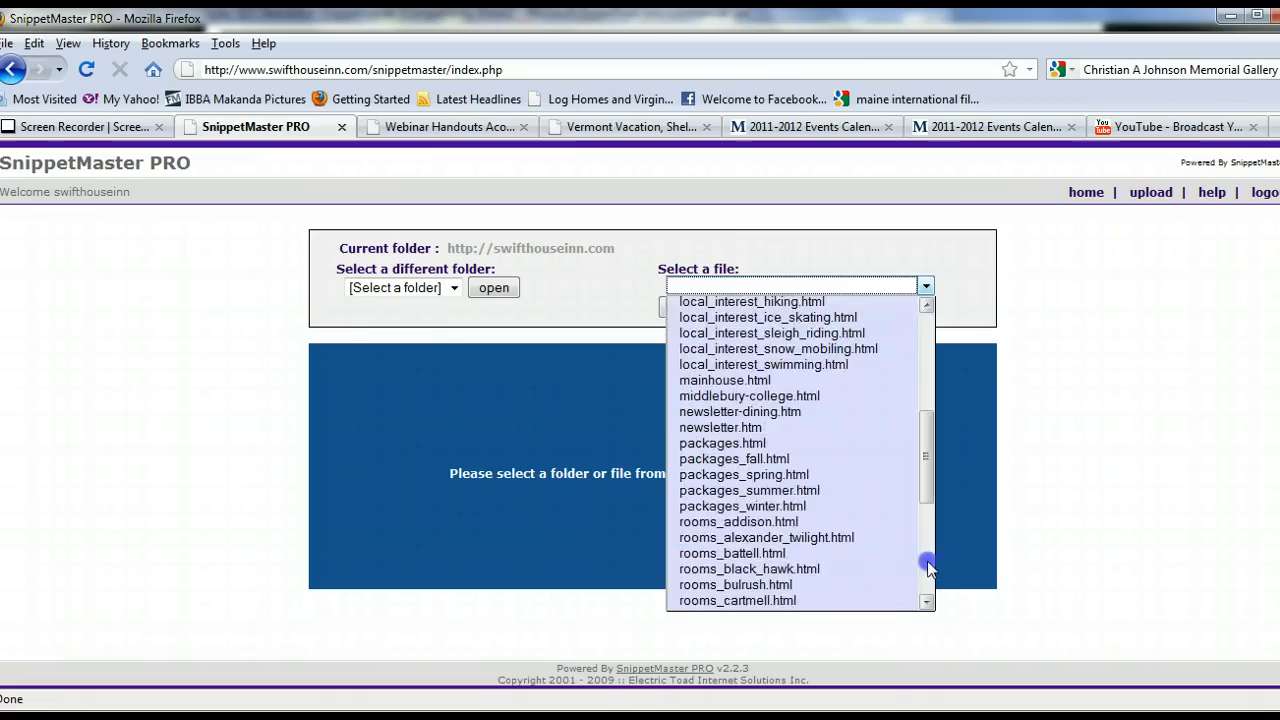
click(715, 428)
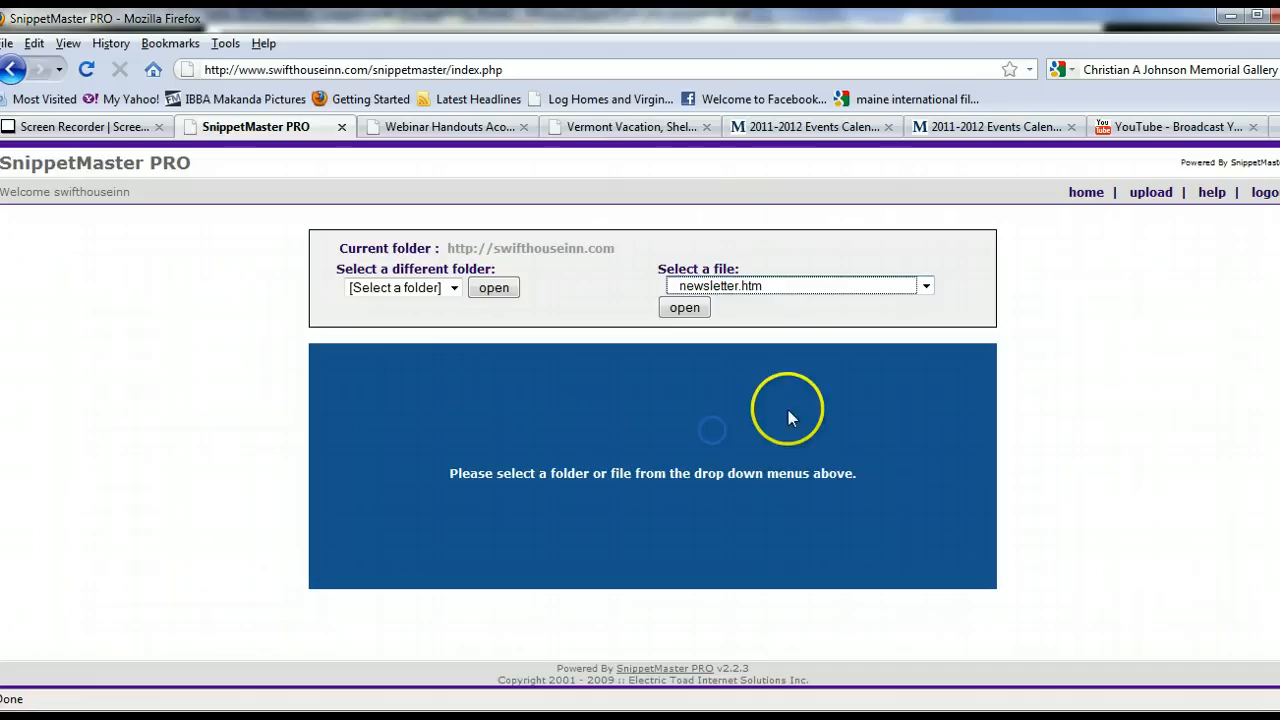
click(707, 306)
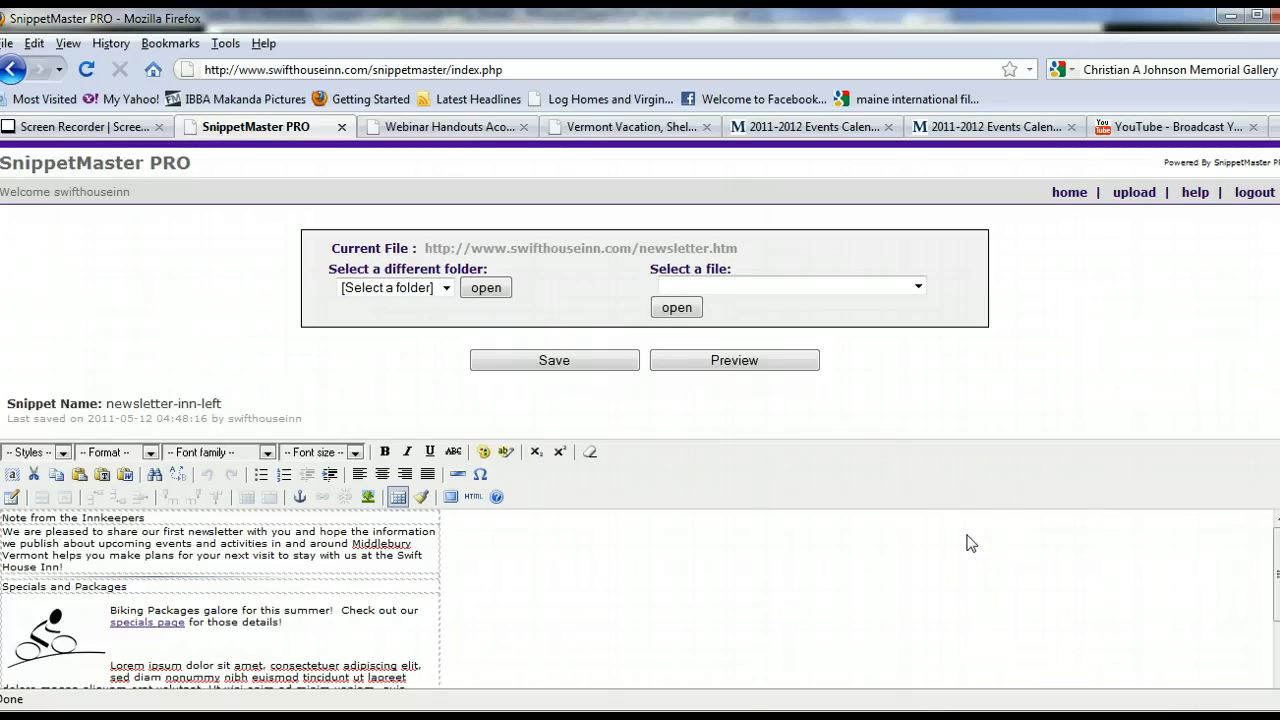
Preview the newsletter page, scroll through it, and close the preview window.
click(951, 564)
click(783, 572)
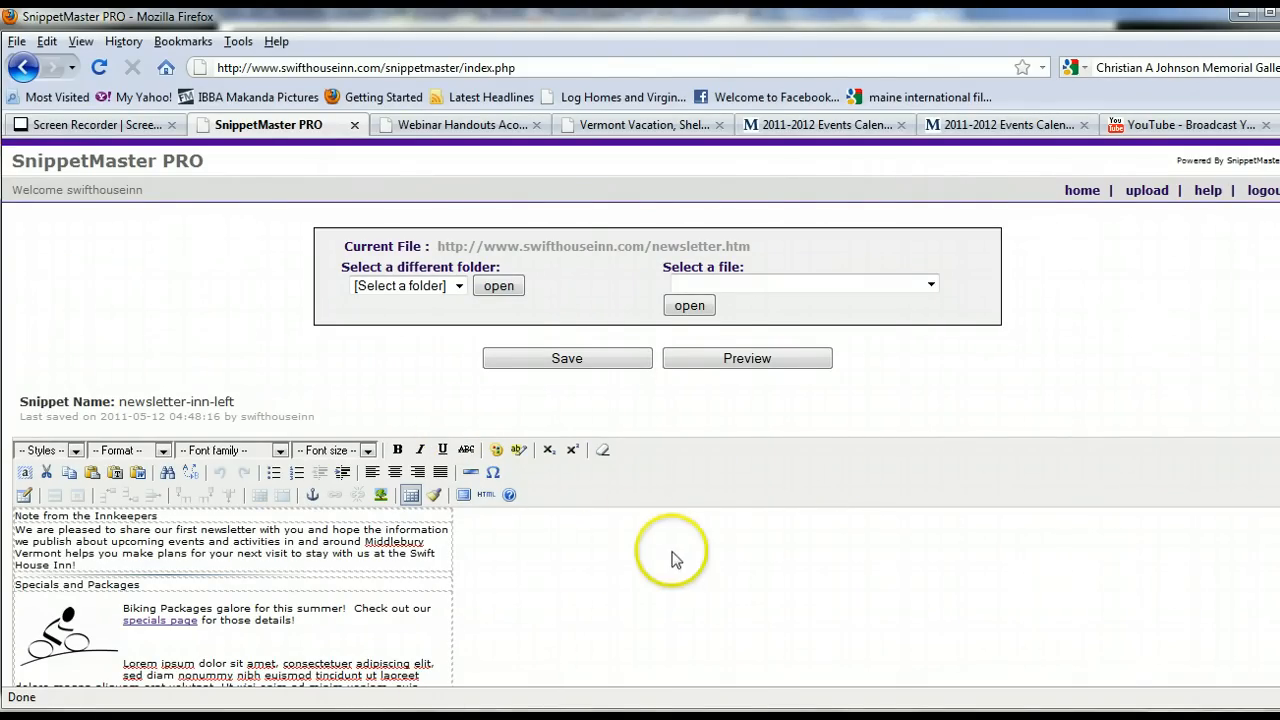
click(733, 362)
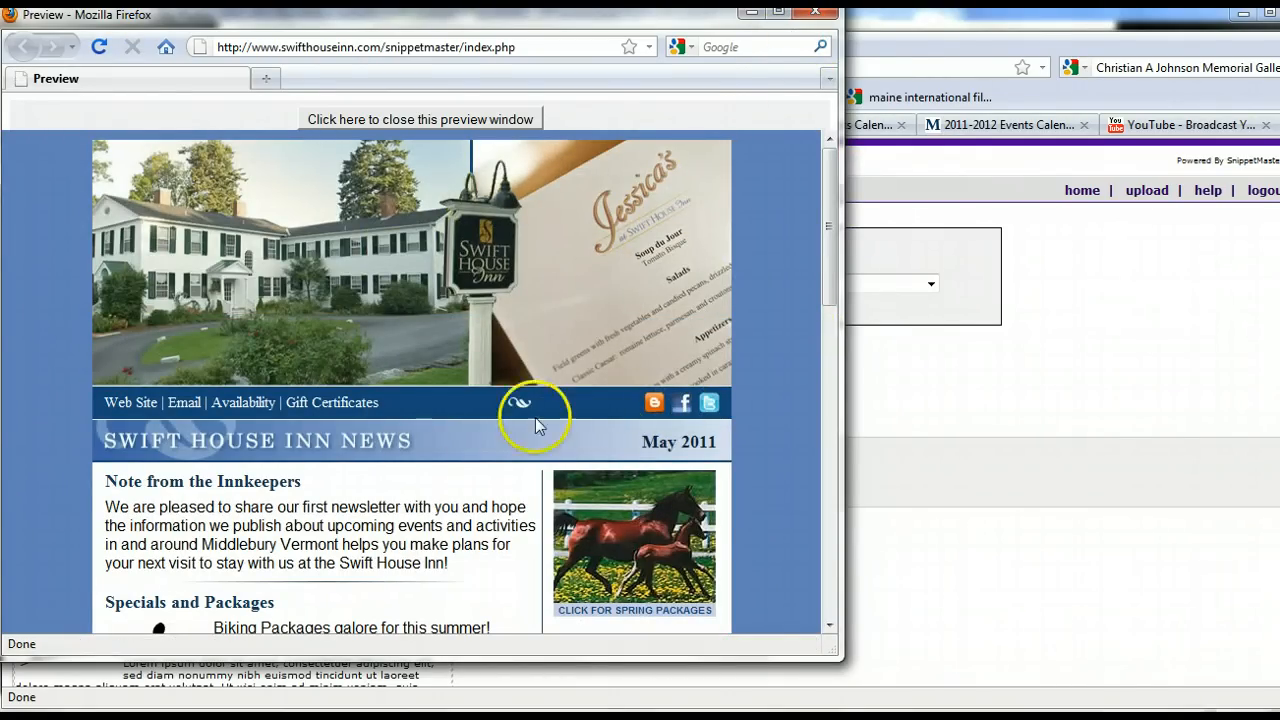
click(828, 626)
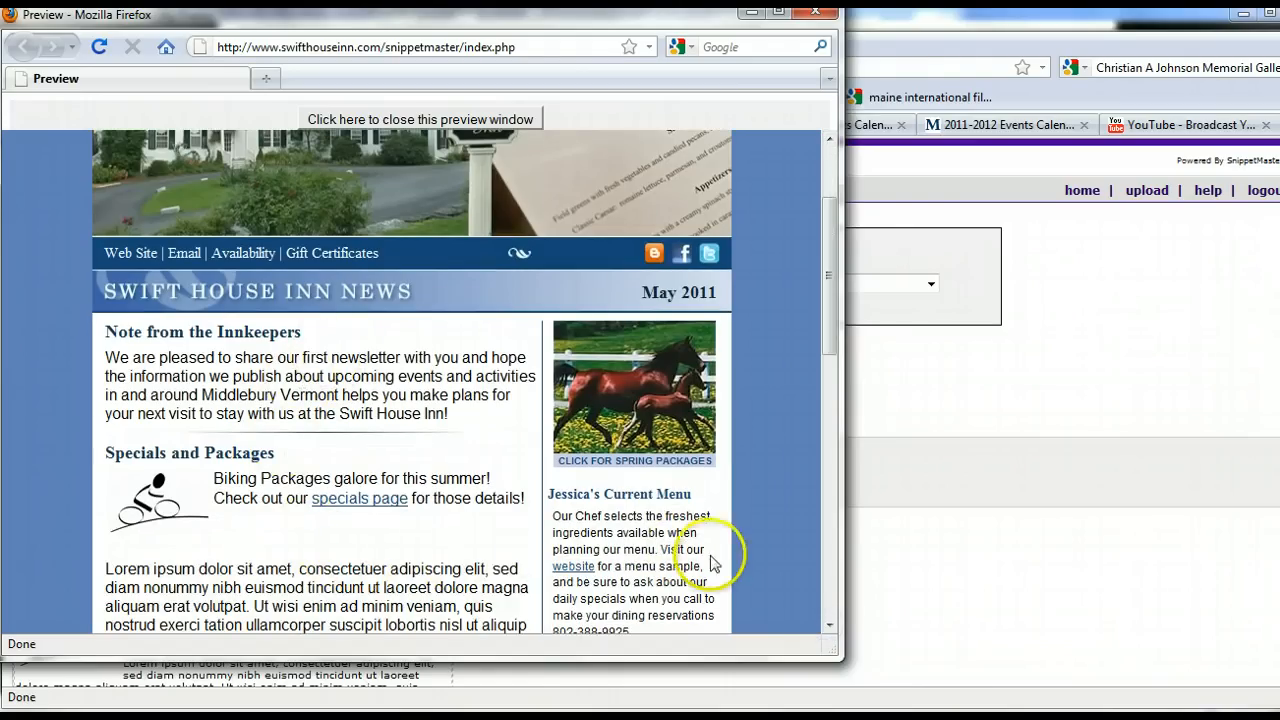
click(828, 626)
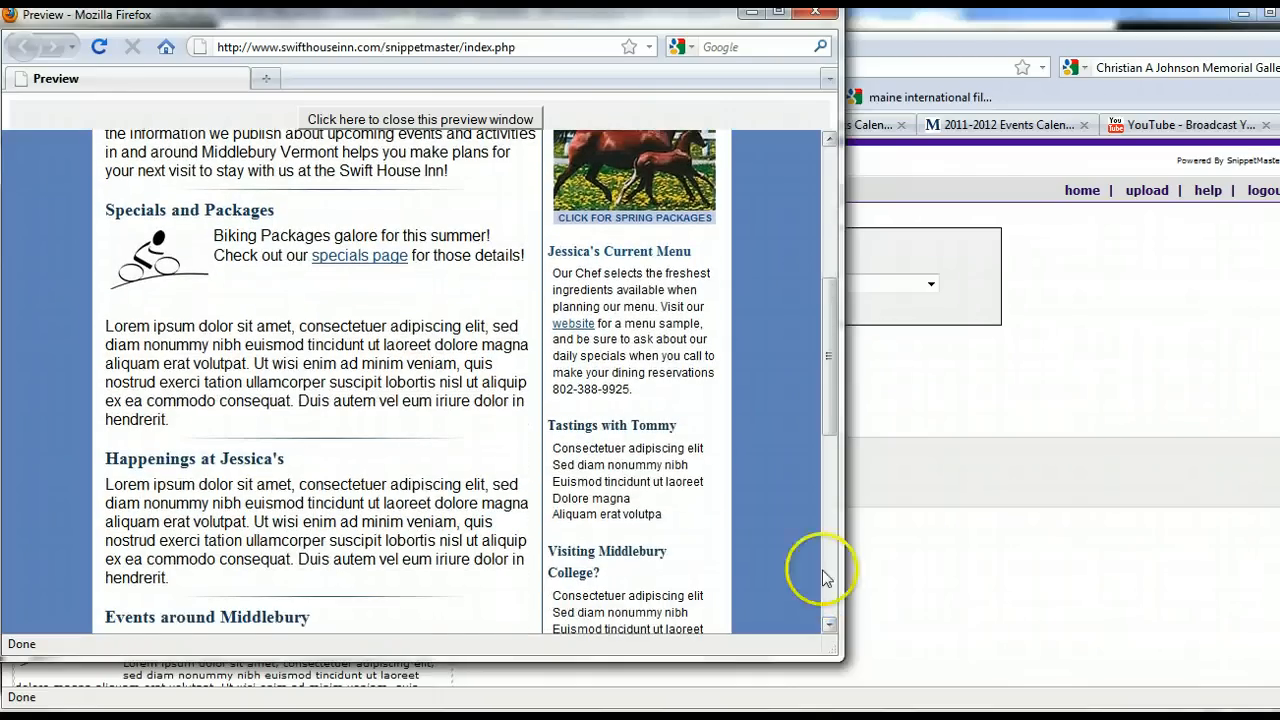
click(830, 152)
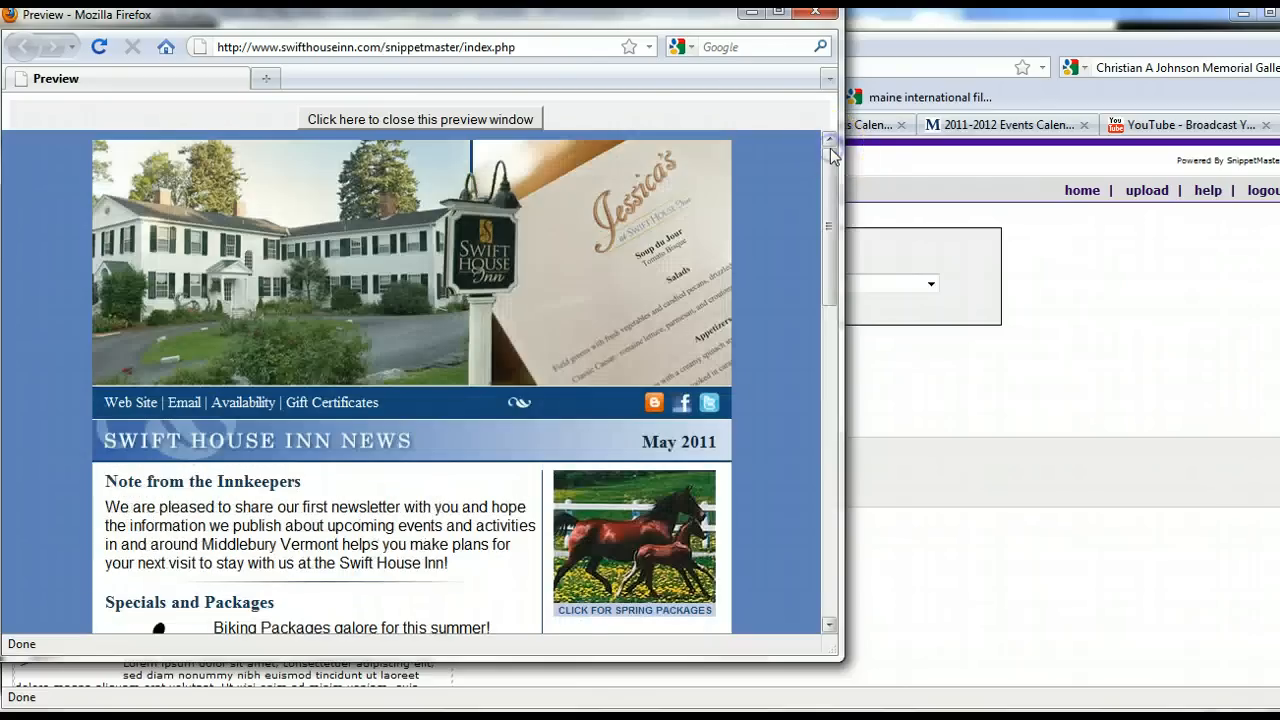
click(473, 122)
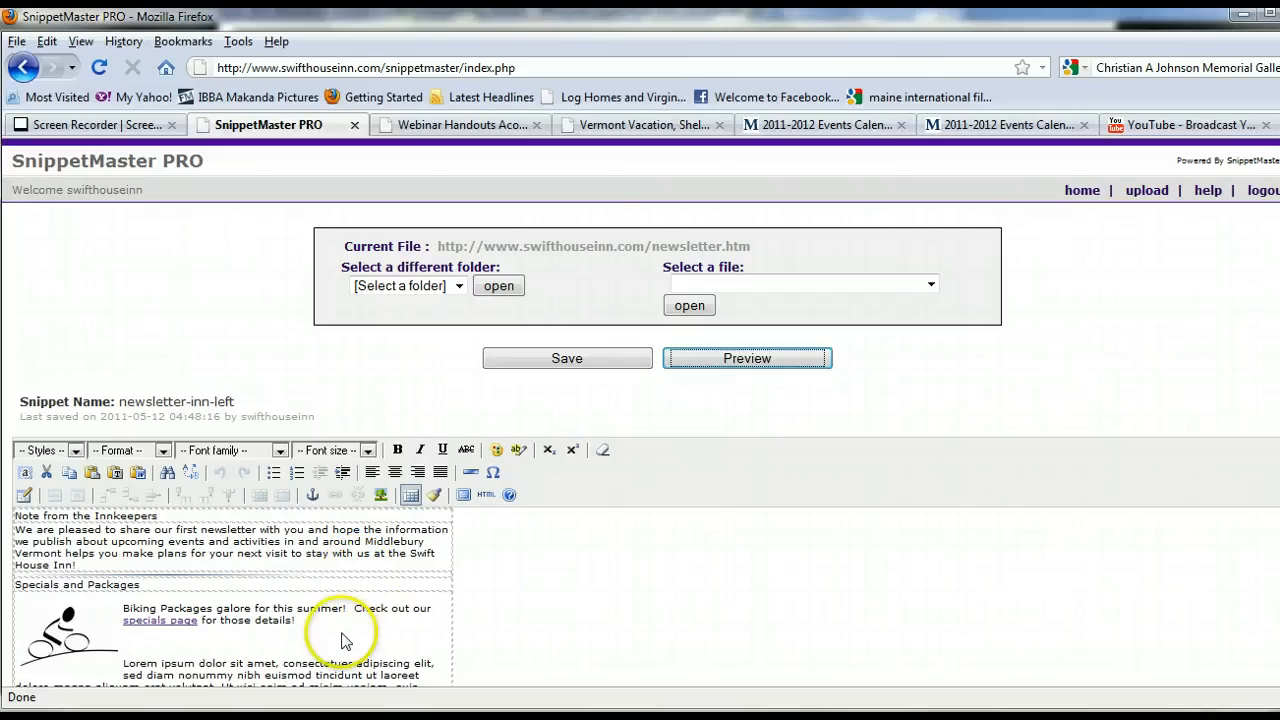
Scroll through the newsletter-inn-left snippet's sections in the editor.
scroll(343, 640, down, 3)
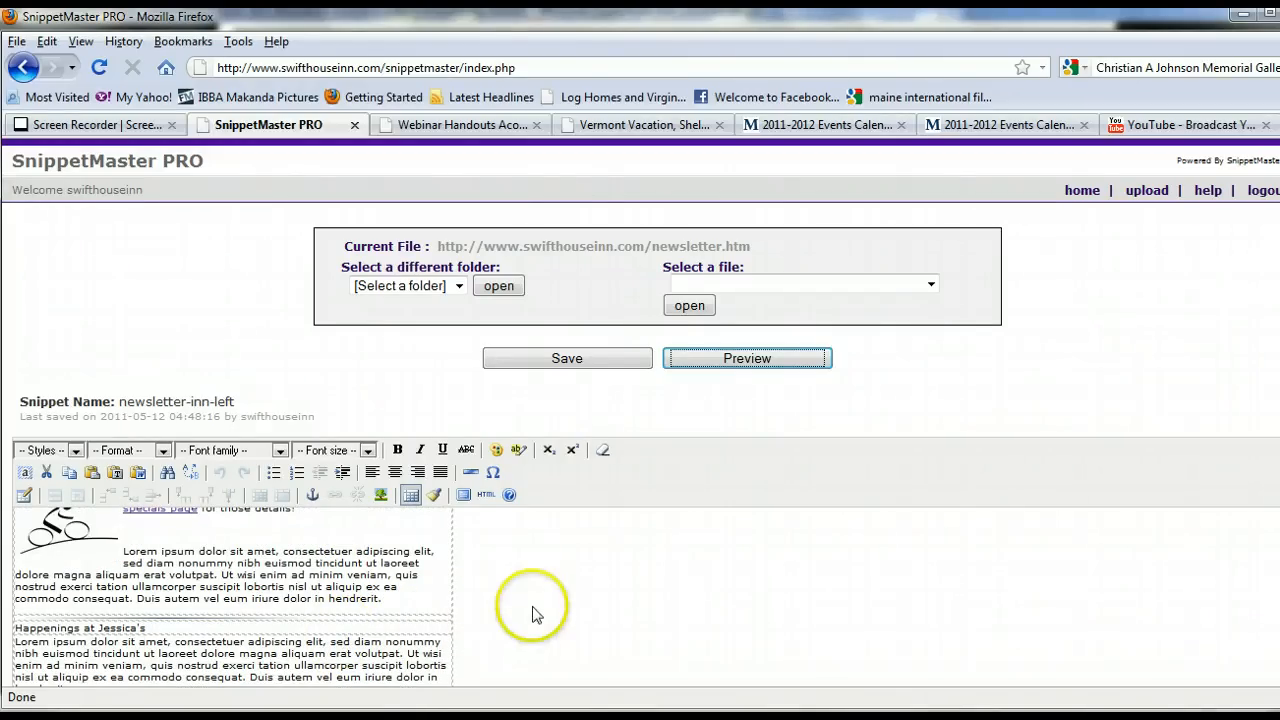
scroll(525, 614, down, 3)
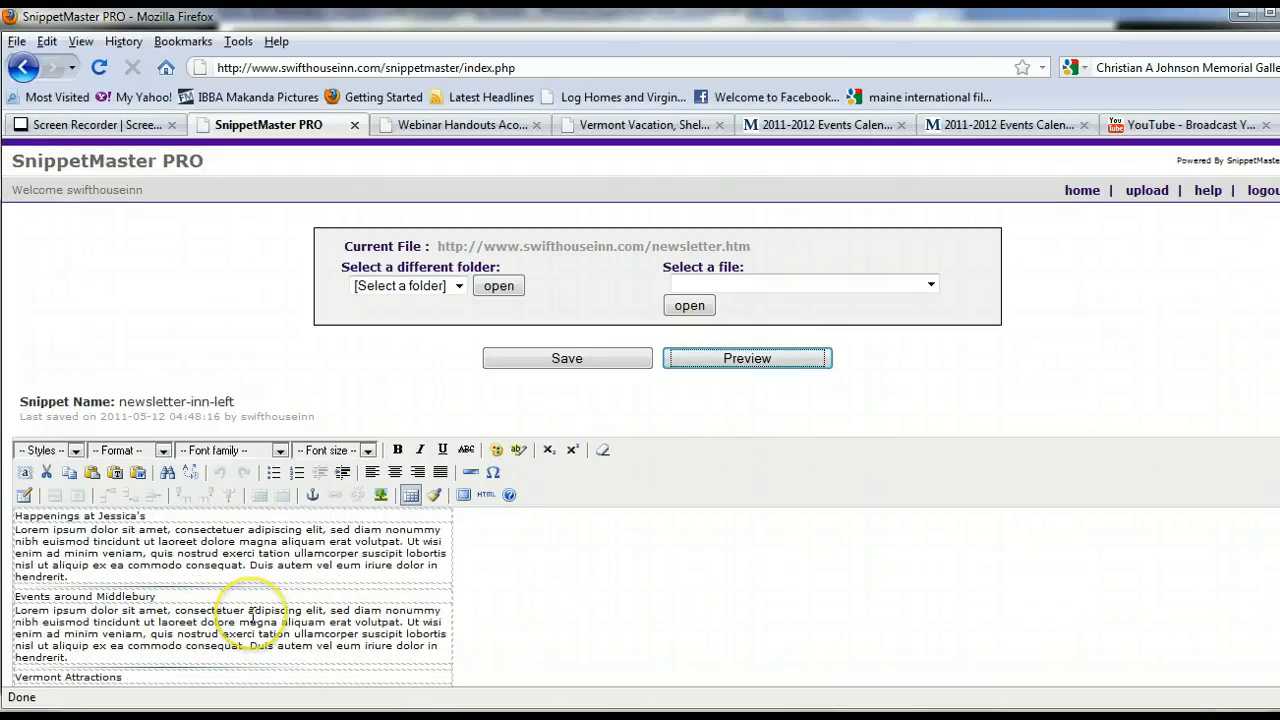
scroll(252, 614, down, 2)
scroll(252, 614, up, 5)
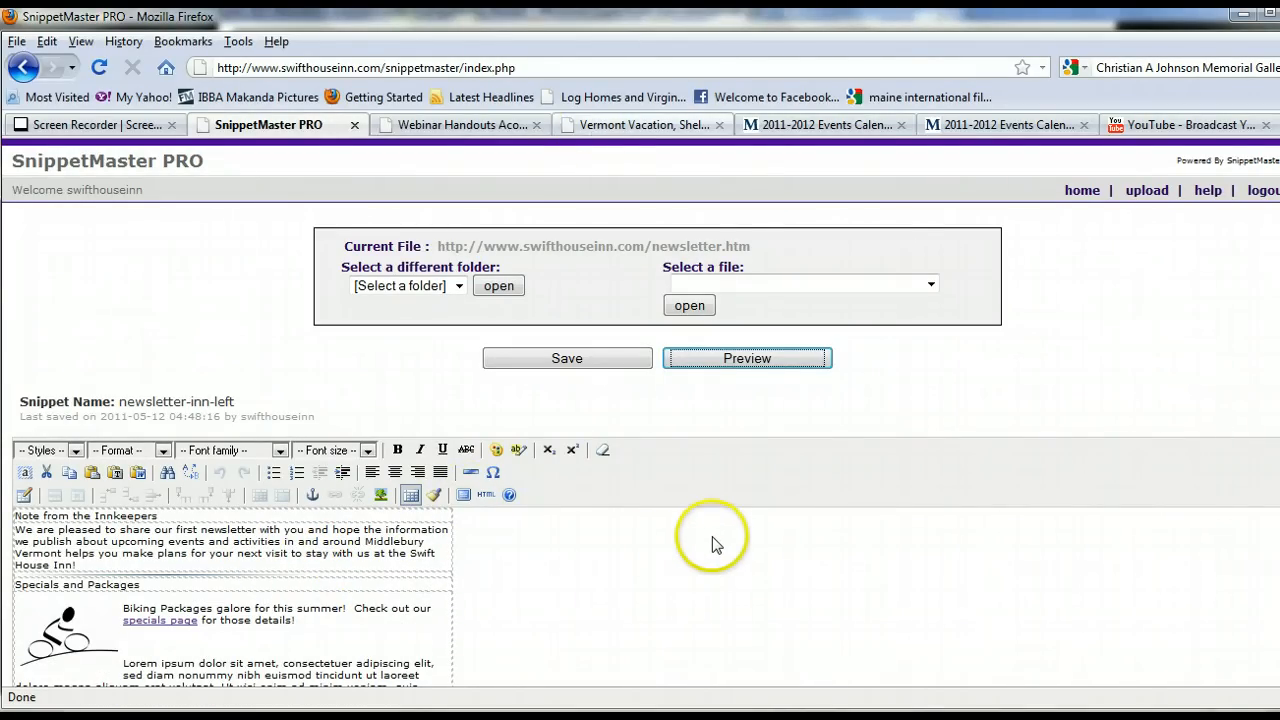
Switch to the Vermont Vacation attractions page tab and read through its attraction listings.
click(612, 126)
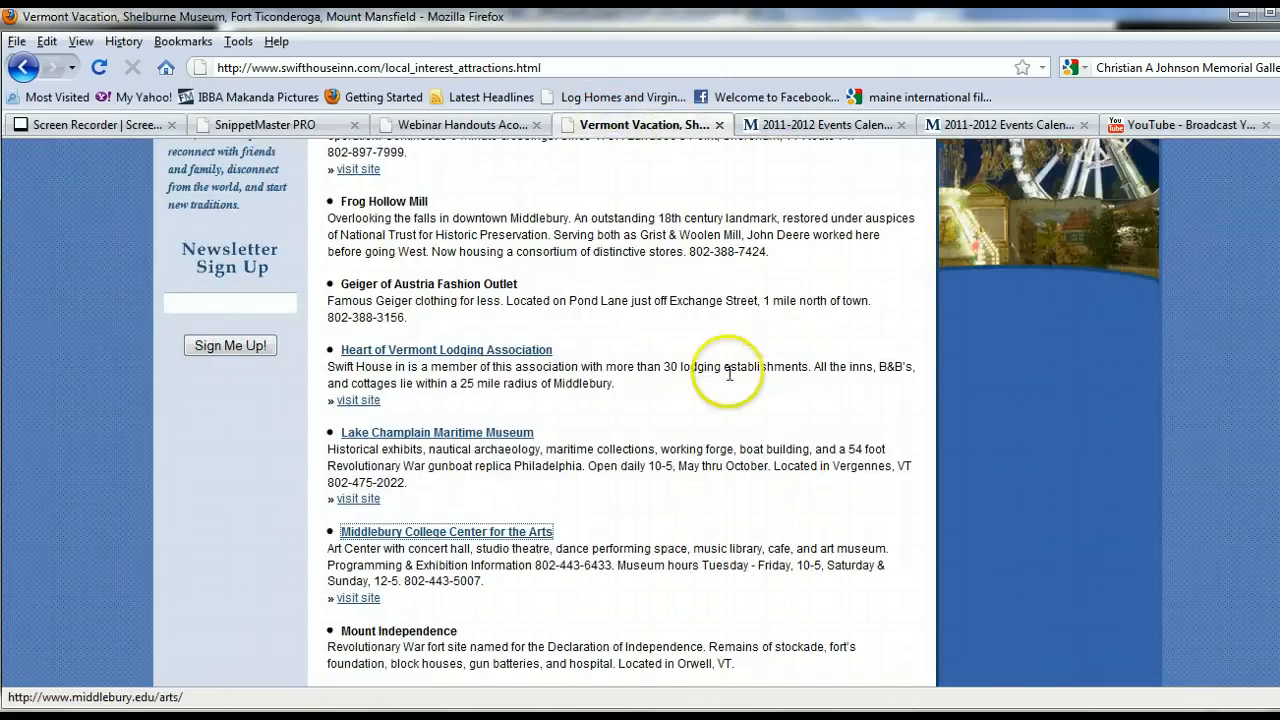
scroll(696, 390, up, 10)
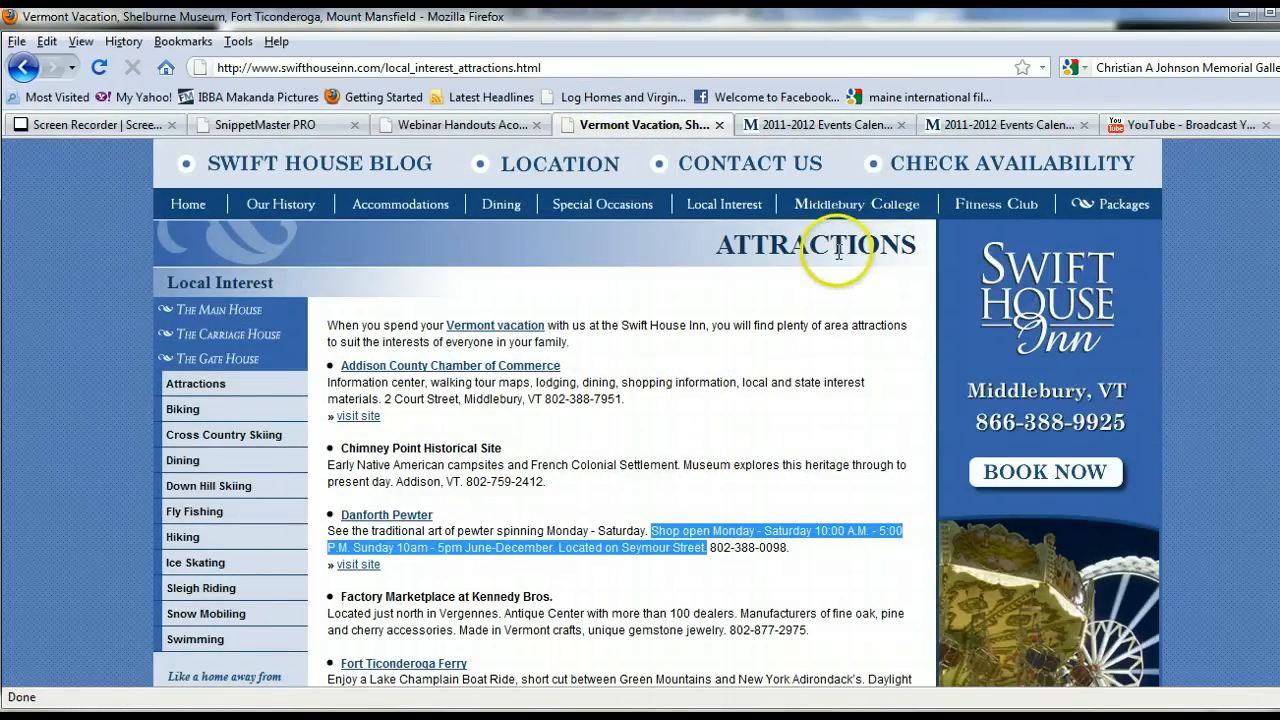
scroll(760, 380, down, 2)
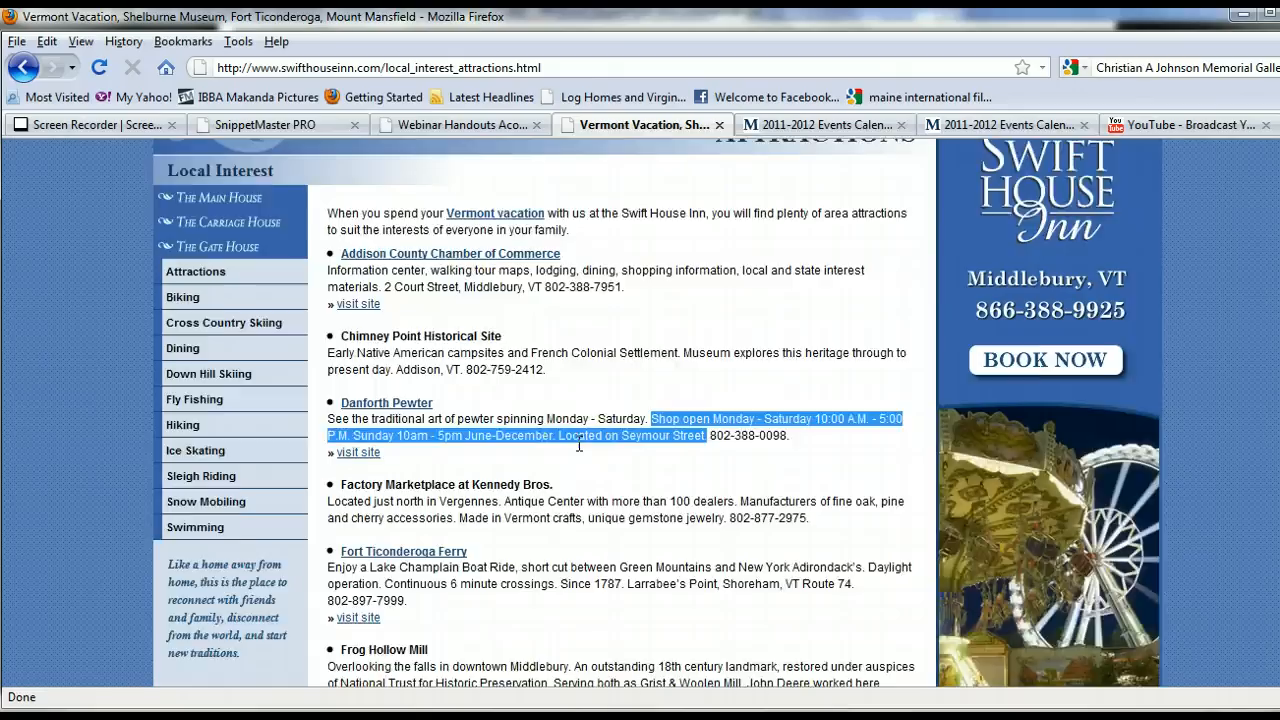
scroll(578, 444, down, 8)
scroll(578, 444, down, 2)
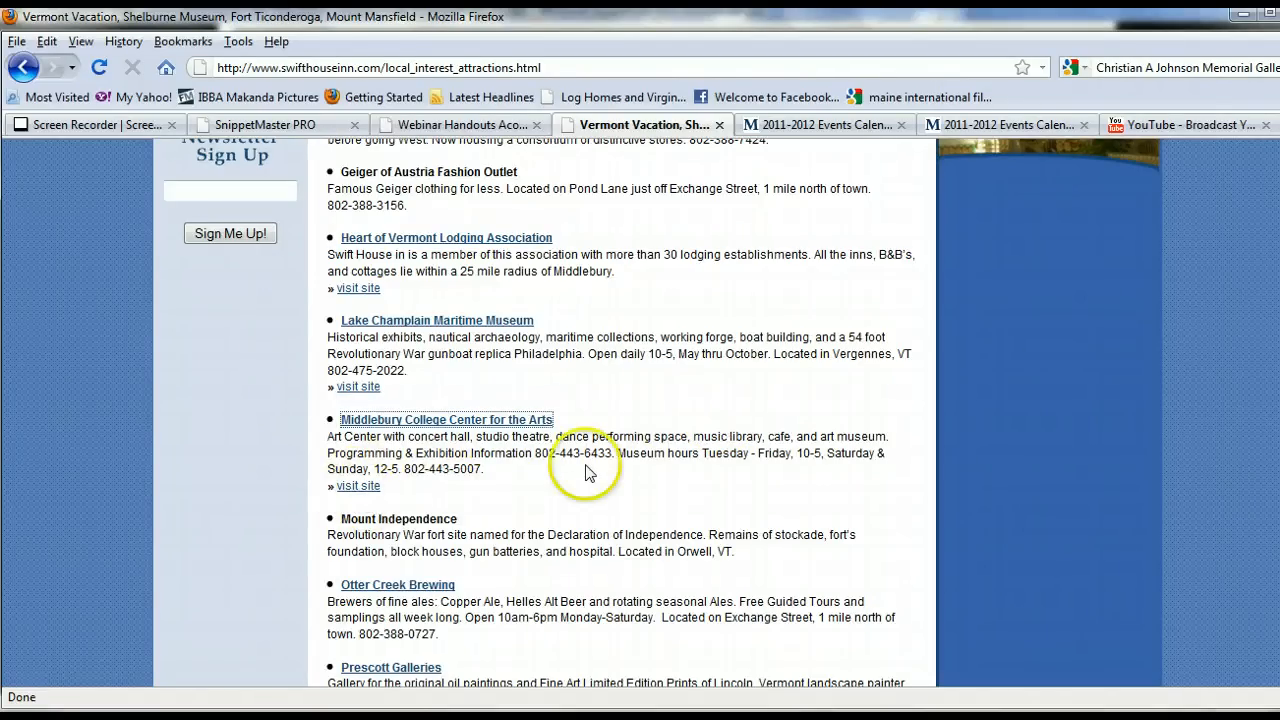
scroll(582, 468, down, 6)
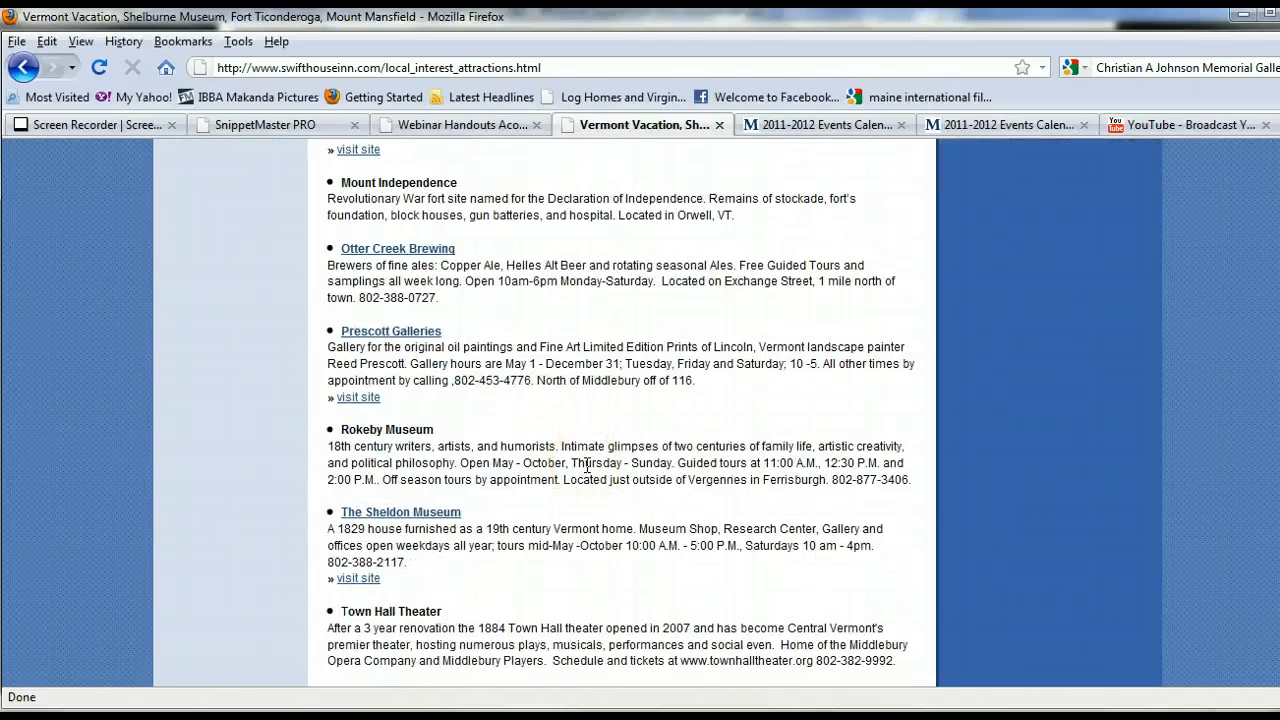
scroll(587, 466, down, 4)
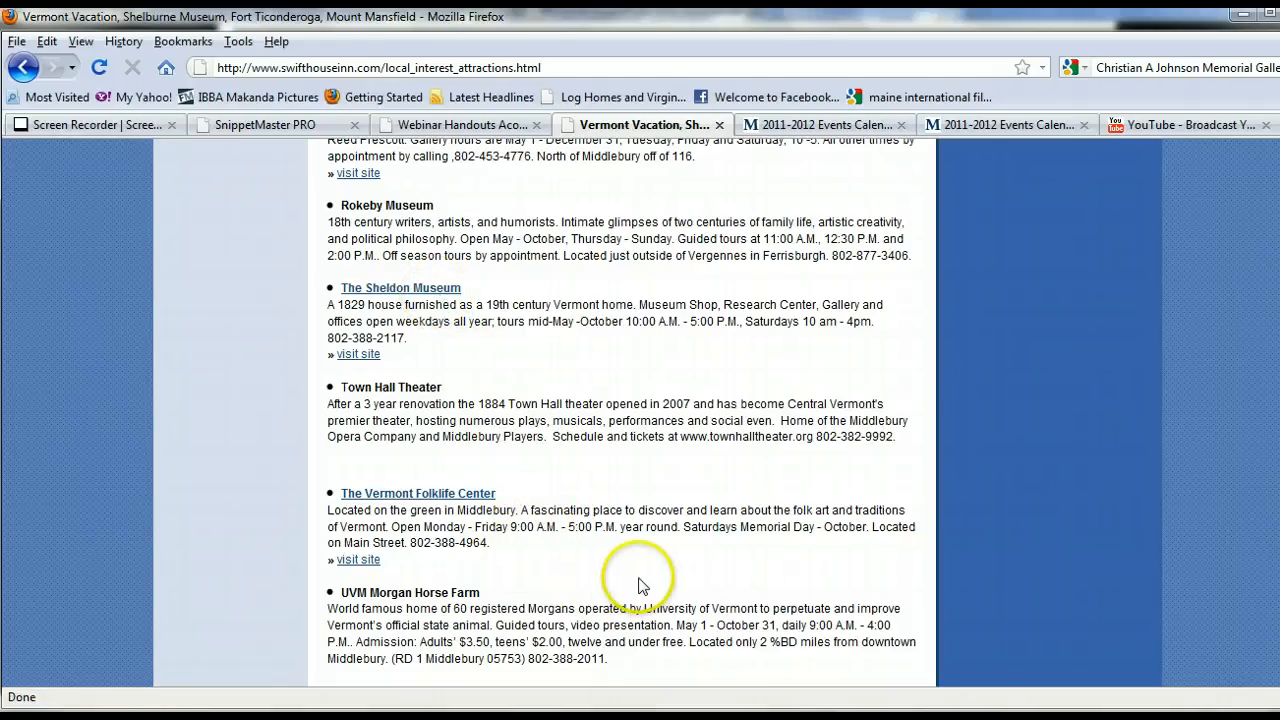
scroll(640, 585, up, 20)
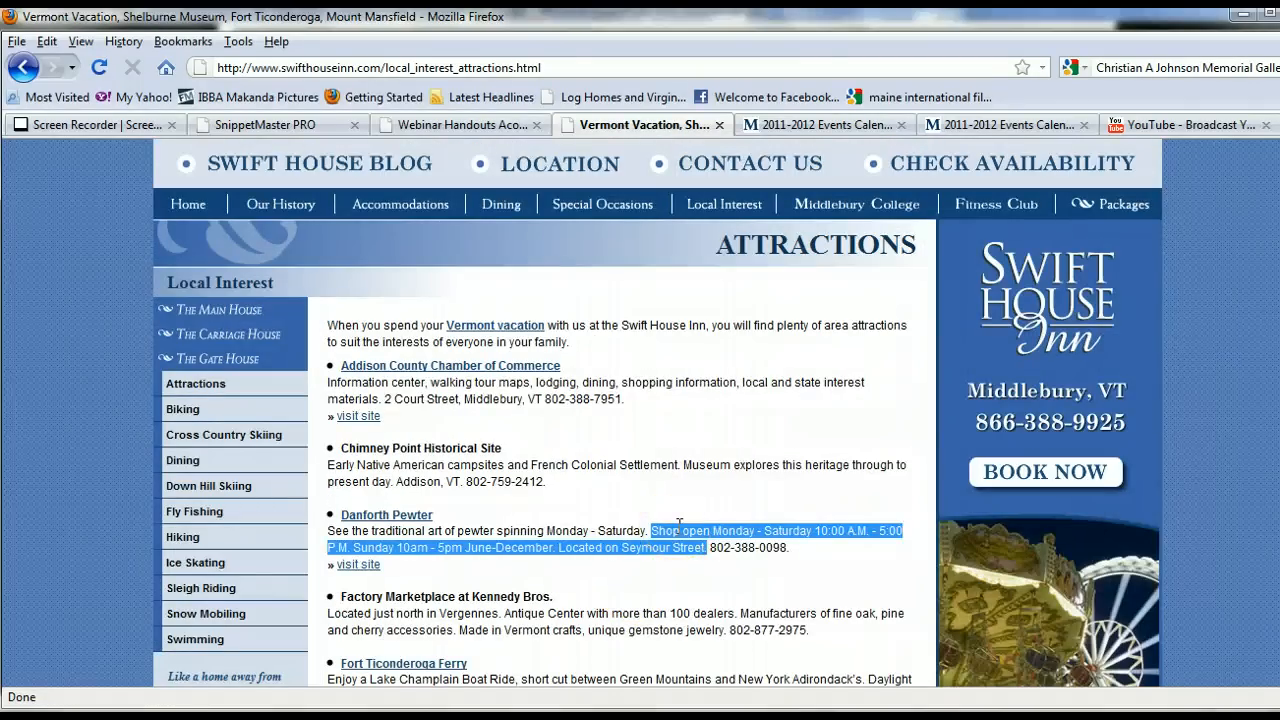
scroll(679, 522, down, 8)
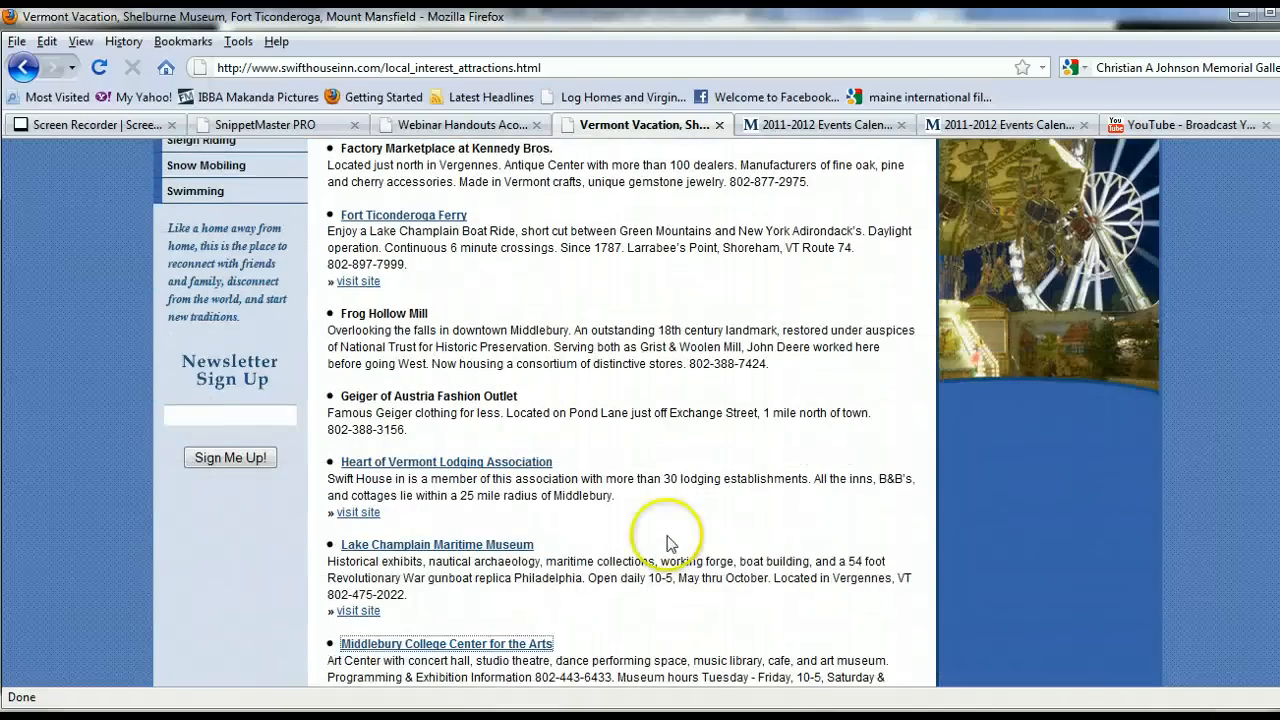
Open the Middlebury College Center for the Arts link and scroll through the 2011-2012 Events Calendar.
click(540, 645)
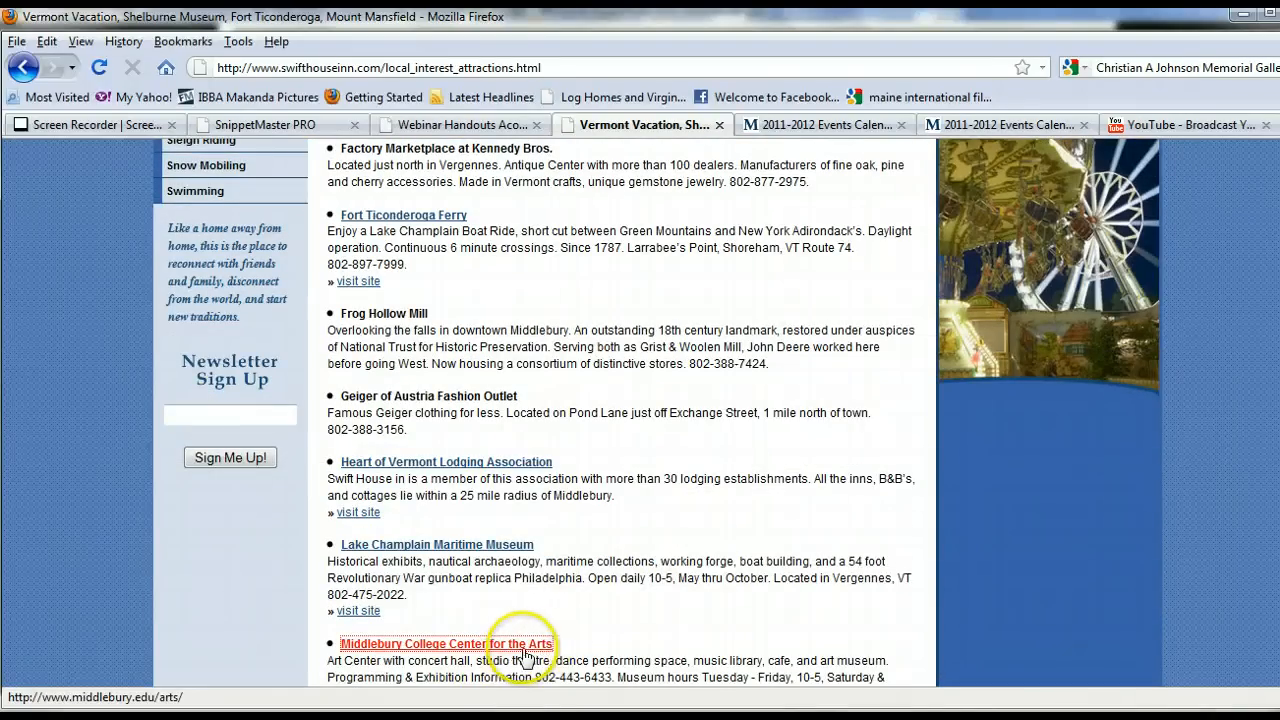
click(815, 124)
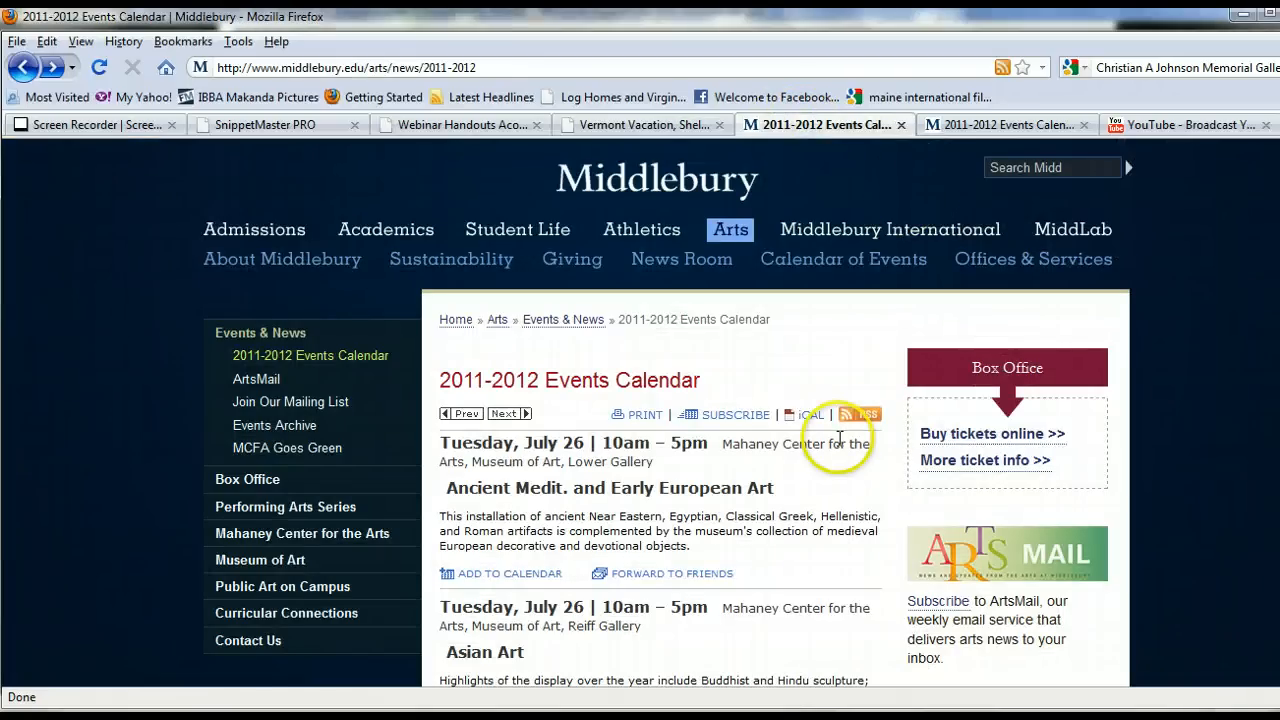
scroll(840, 440, down, 6)
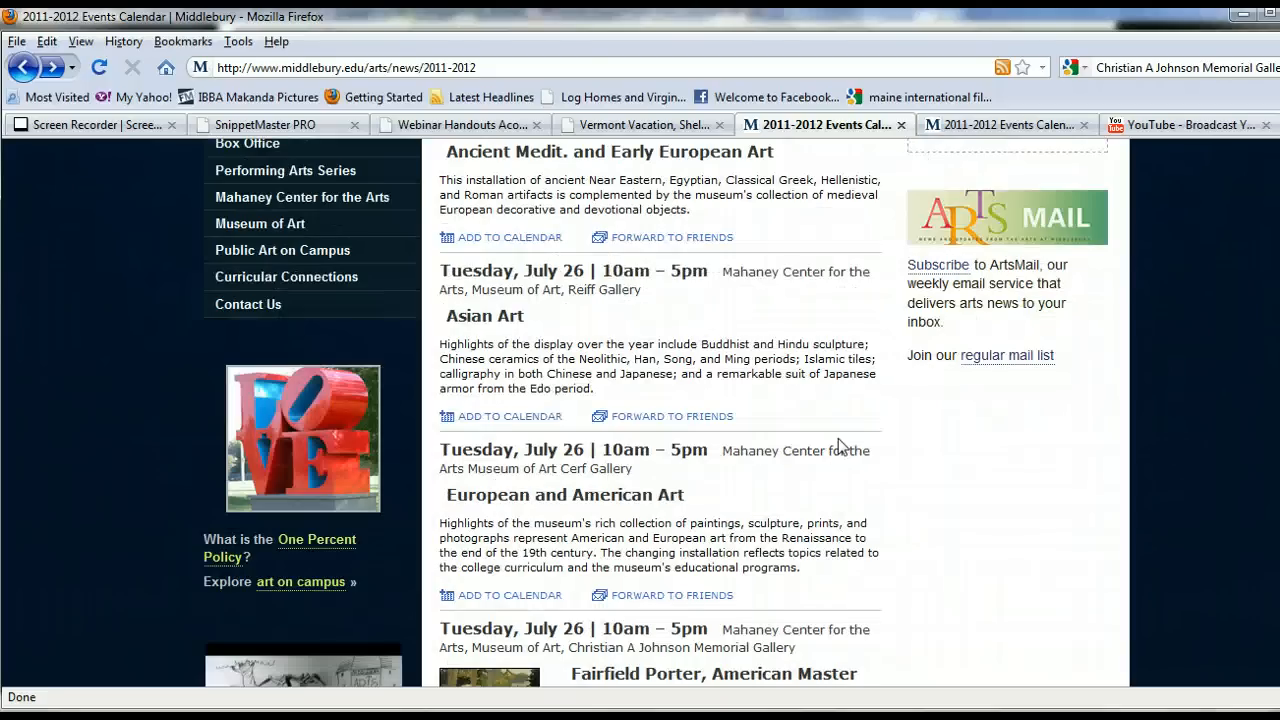
scroll(840, 443, down, 2)
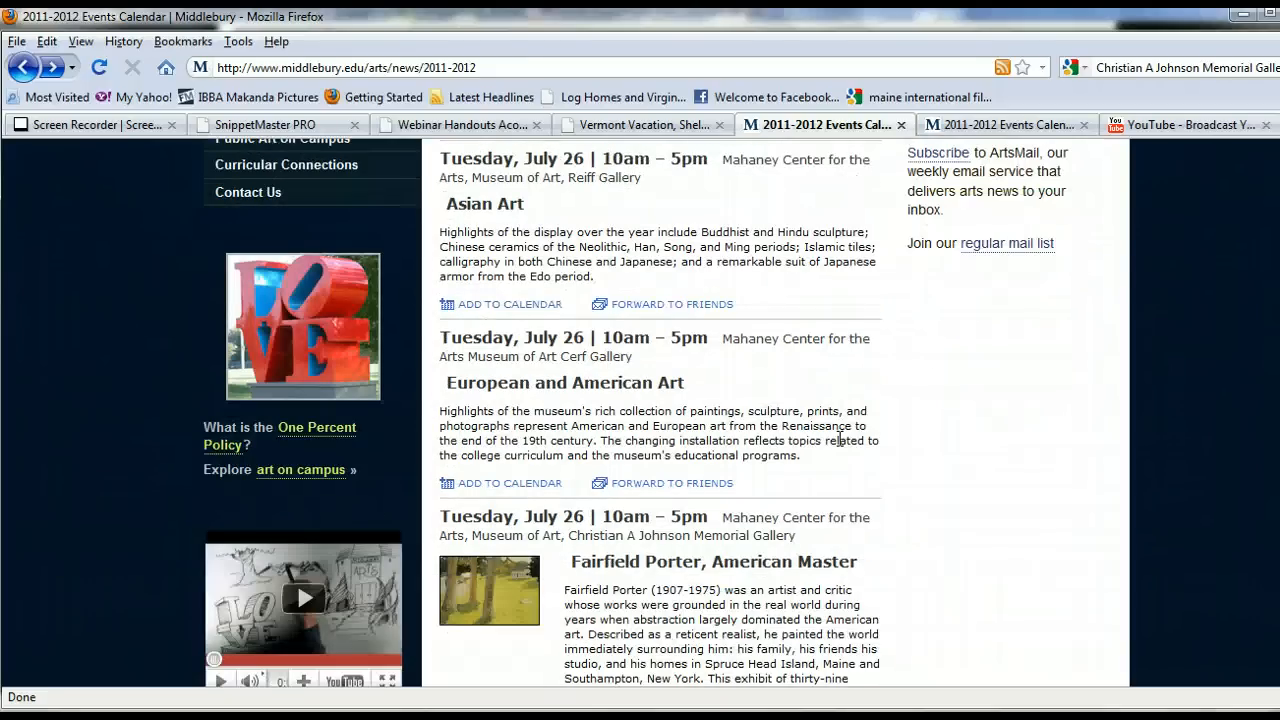
scroll(840, 440, up, 4)
scroll(838, 445, down, 6)
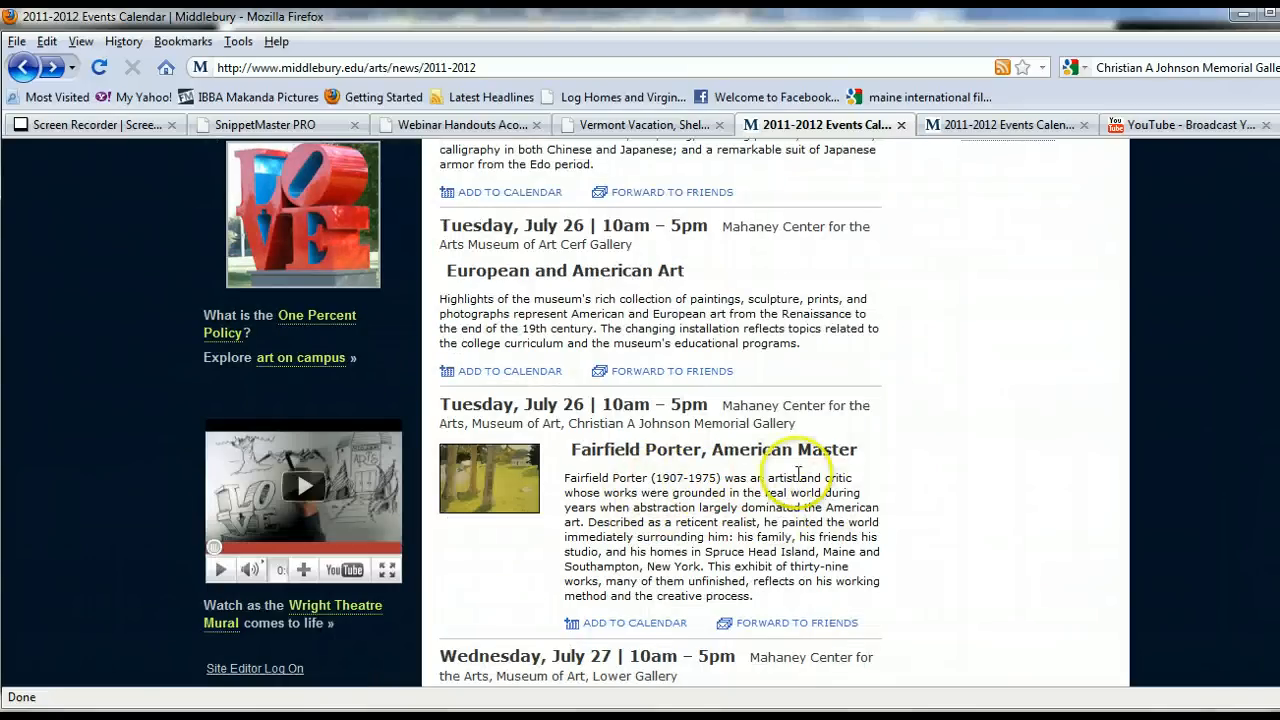
scroll(868, 467, down, 20)
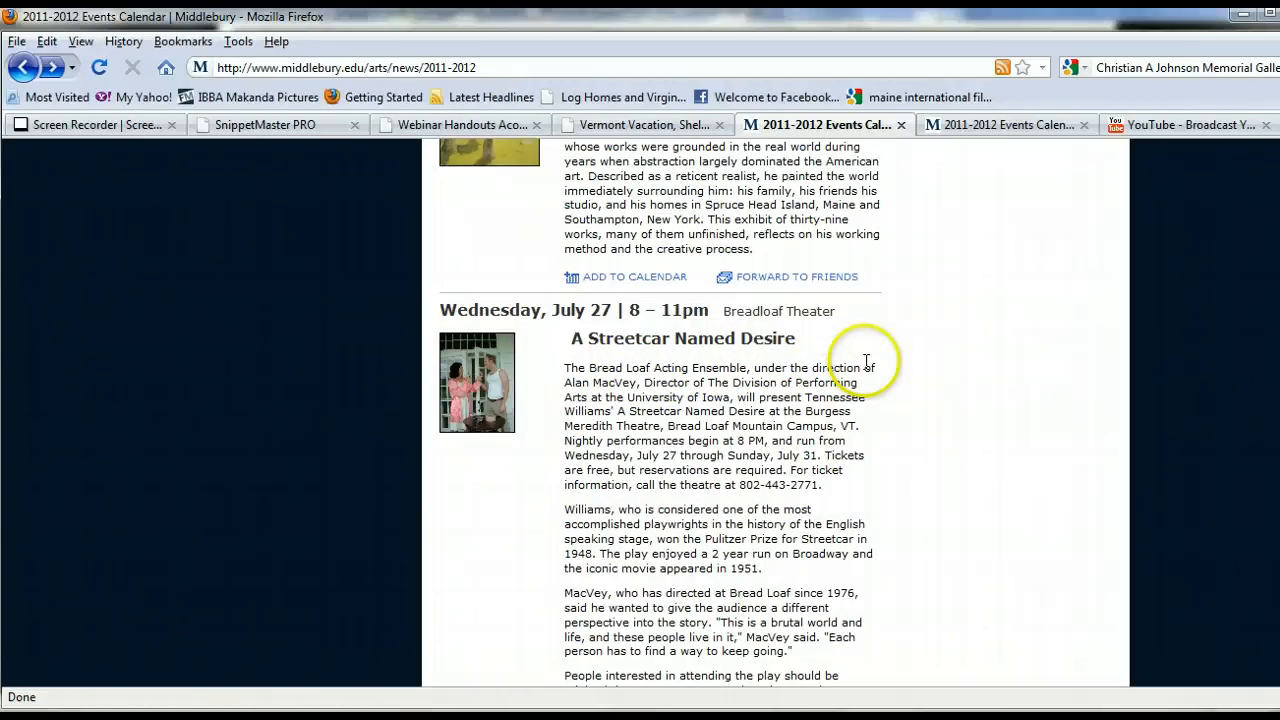
scroll(866, 370, down, 4)
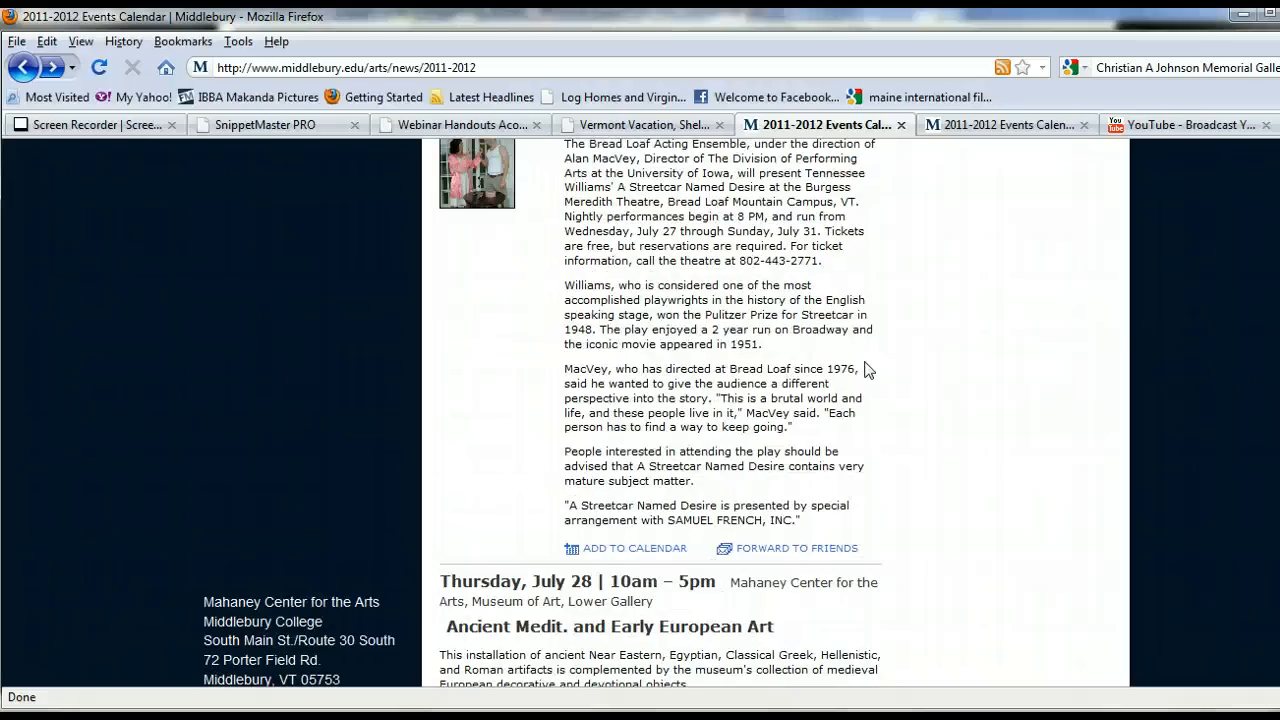
scroll(866, 366, up, 4)
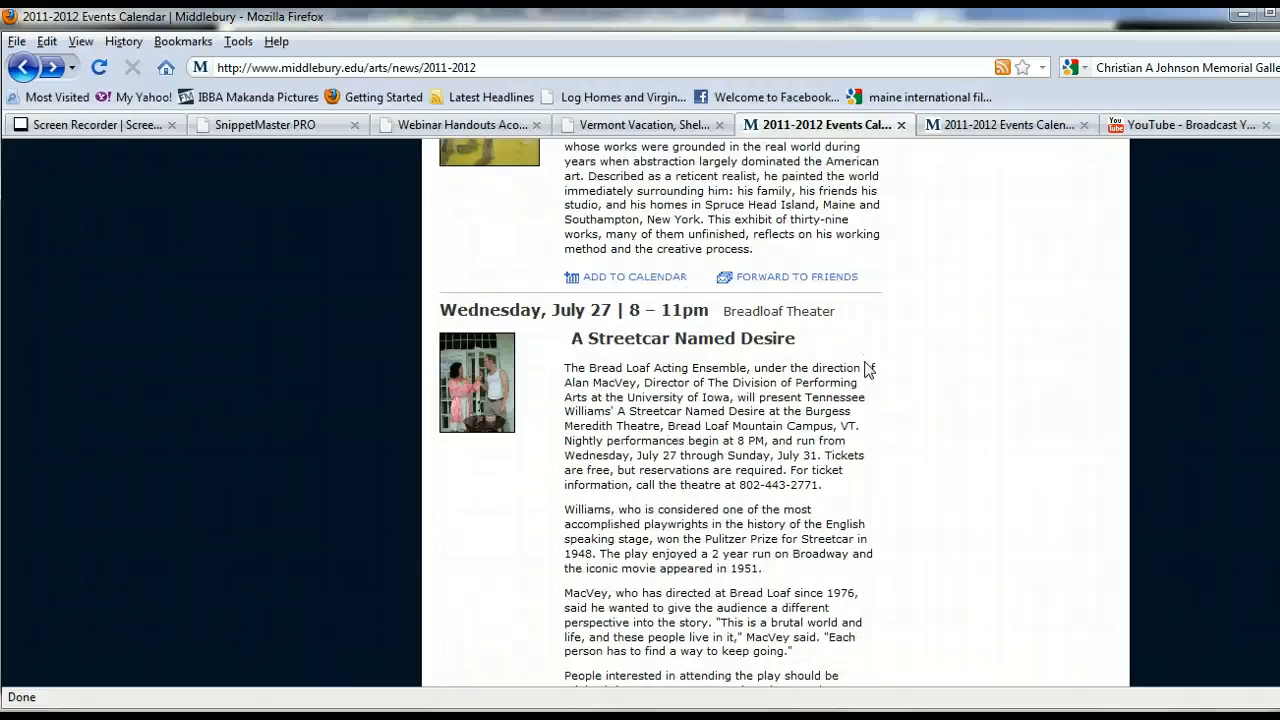
Switch to the Notepad newsletter content notes and reposition its window to review the attractions and events text.
scroll(866, 369, up, 8)
click(920, 297)
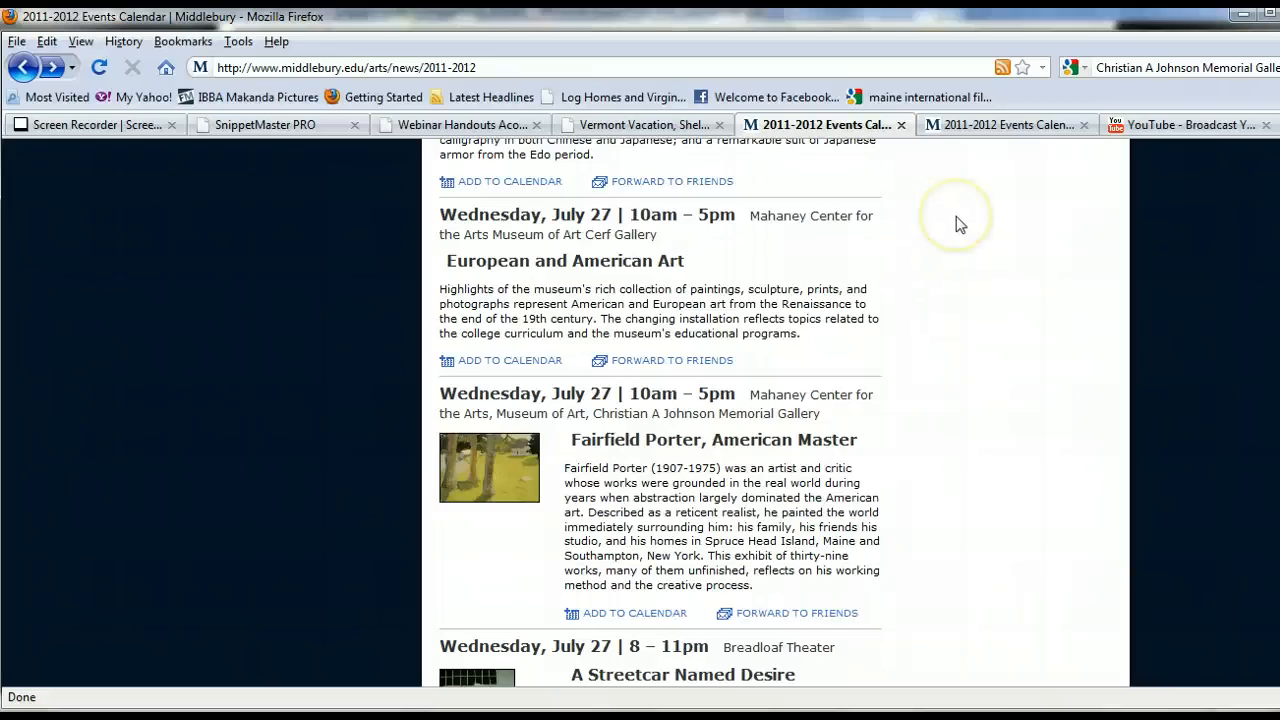
key(alt+Tab)
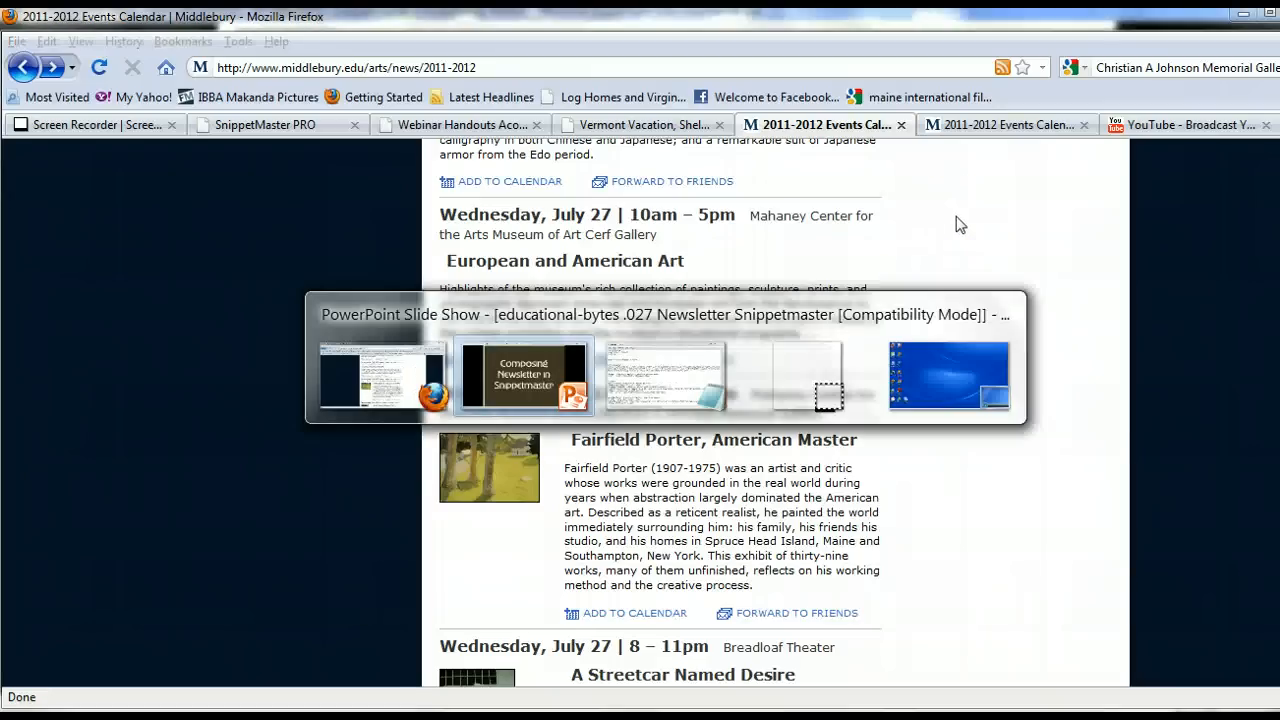
key(alt+Tab)
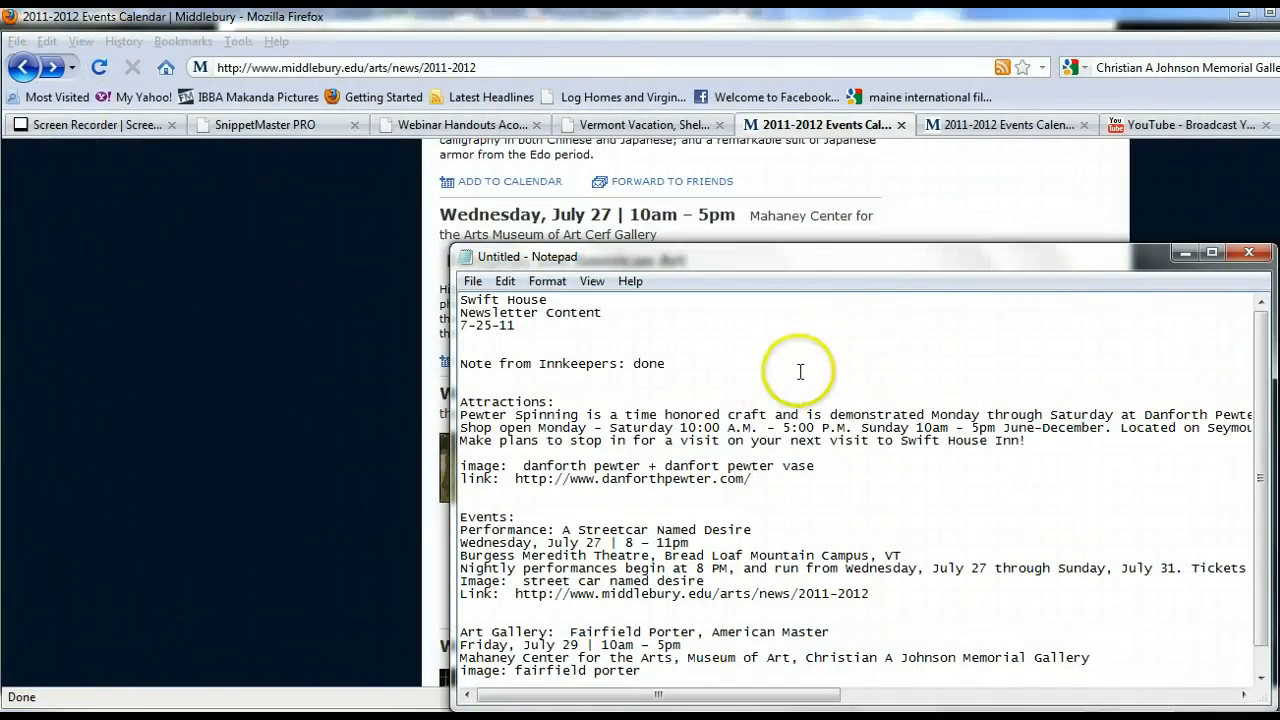
drag(857, 258, 858, 202)
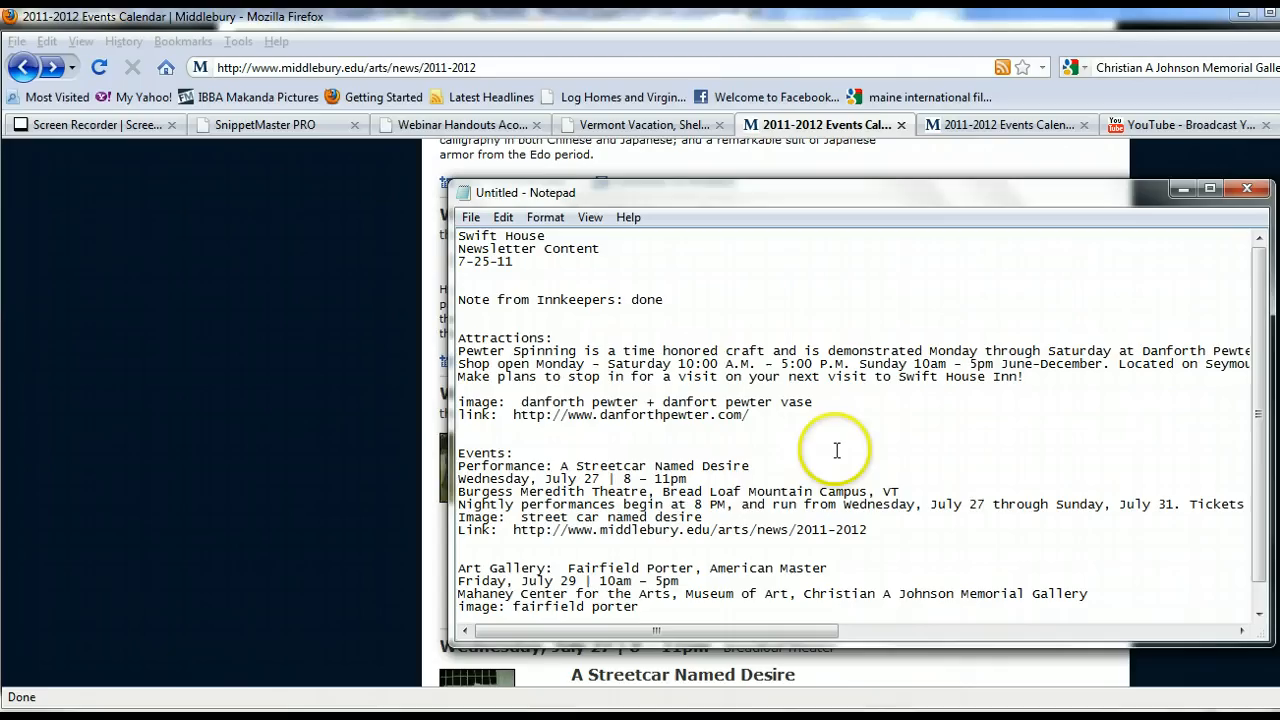
scroll(837, 450, down, 1)
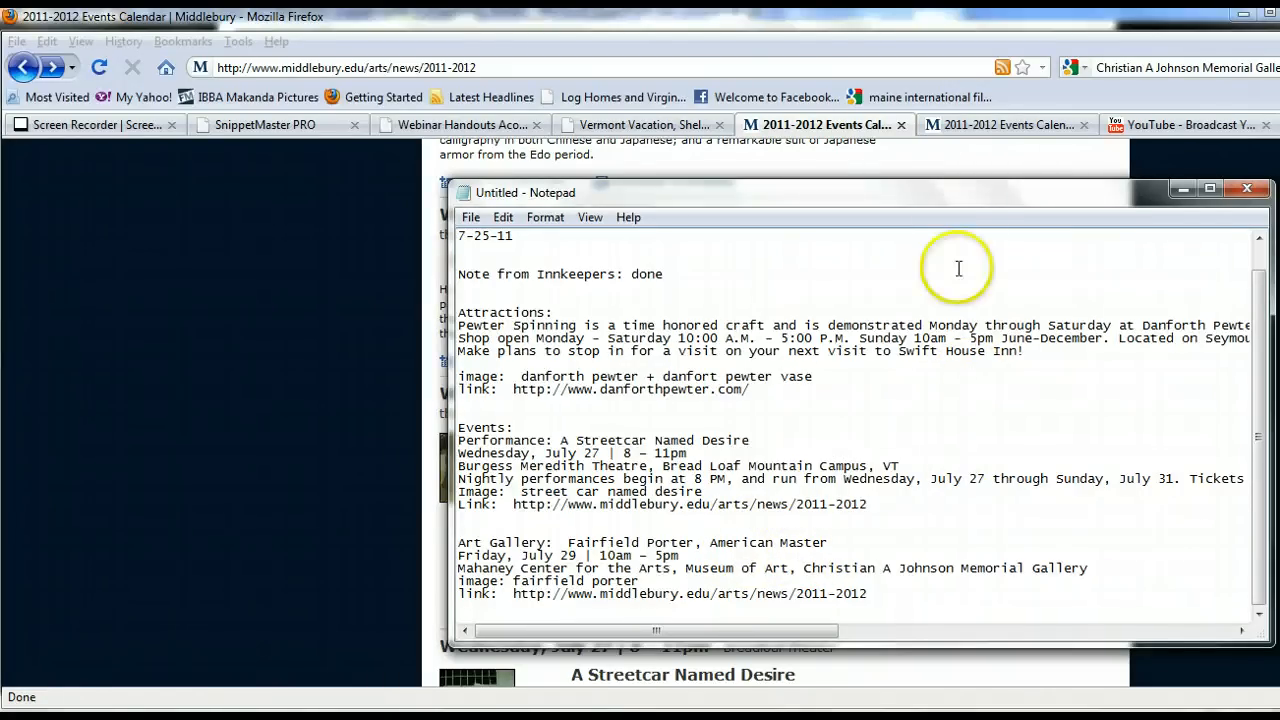
drag(959, 196, 800, 207)
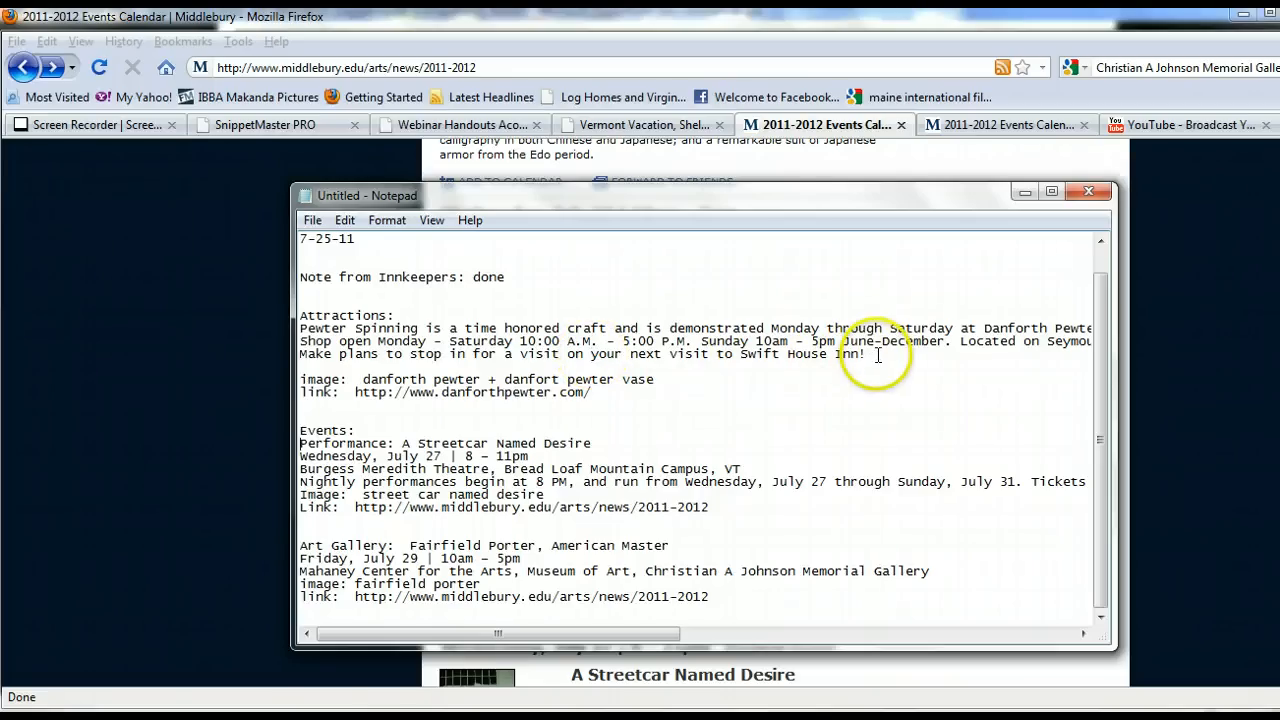
Copy the Pewter Spinning attraction paragraph from the notes and paste it over the Vermont Attractions placeholder text in the snippet.
drag(871, 356, 294, 329)
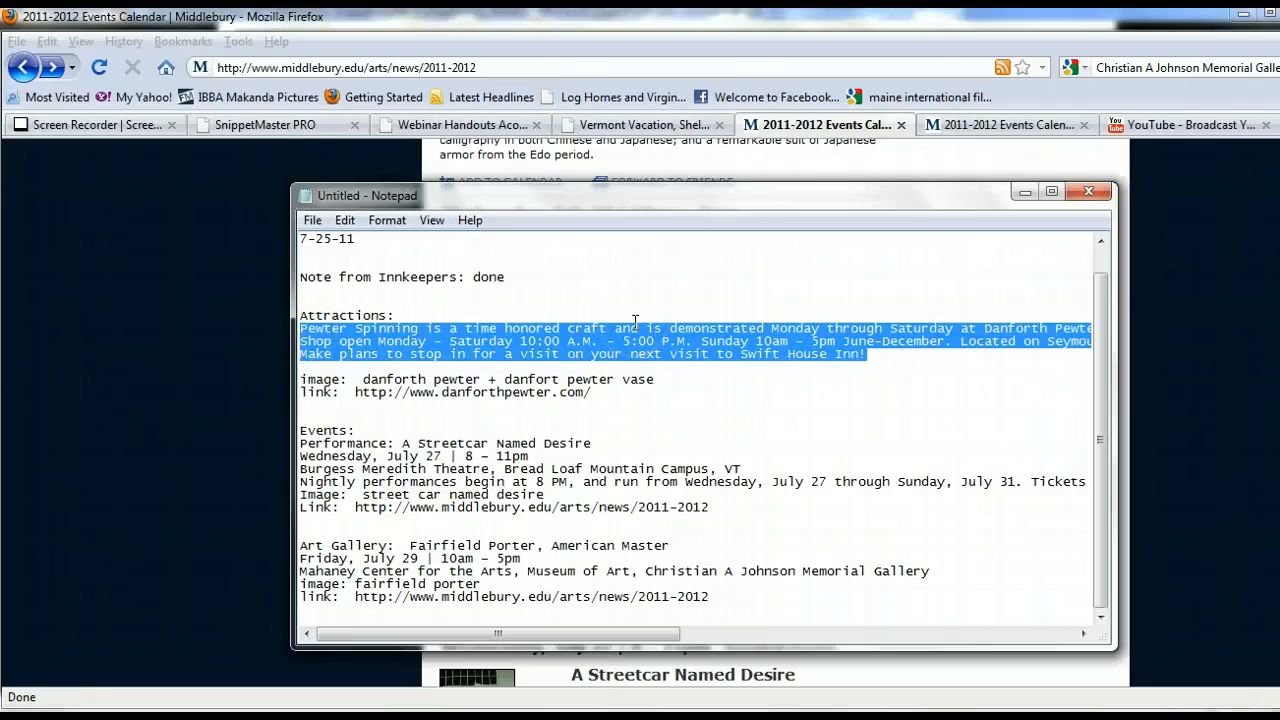
key(alt+Tab)
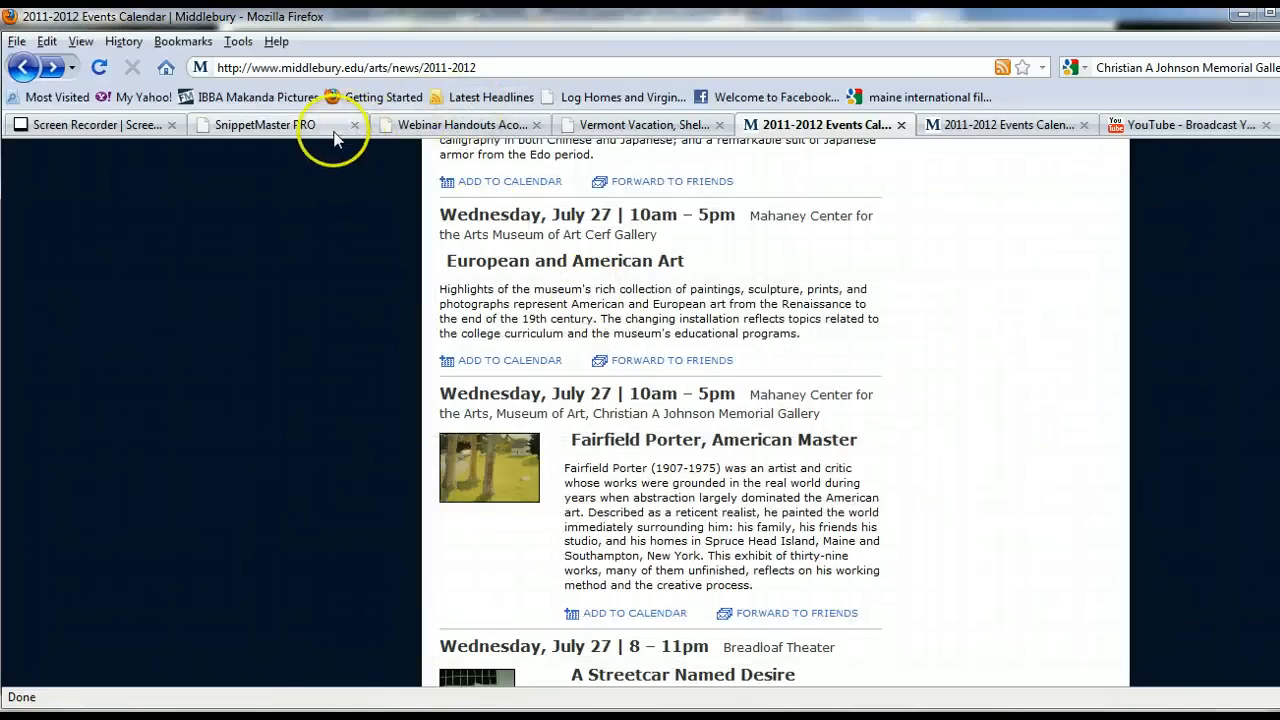
click(270, 125)
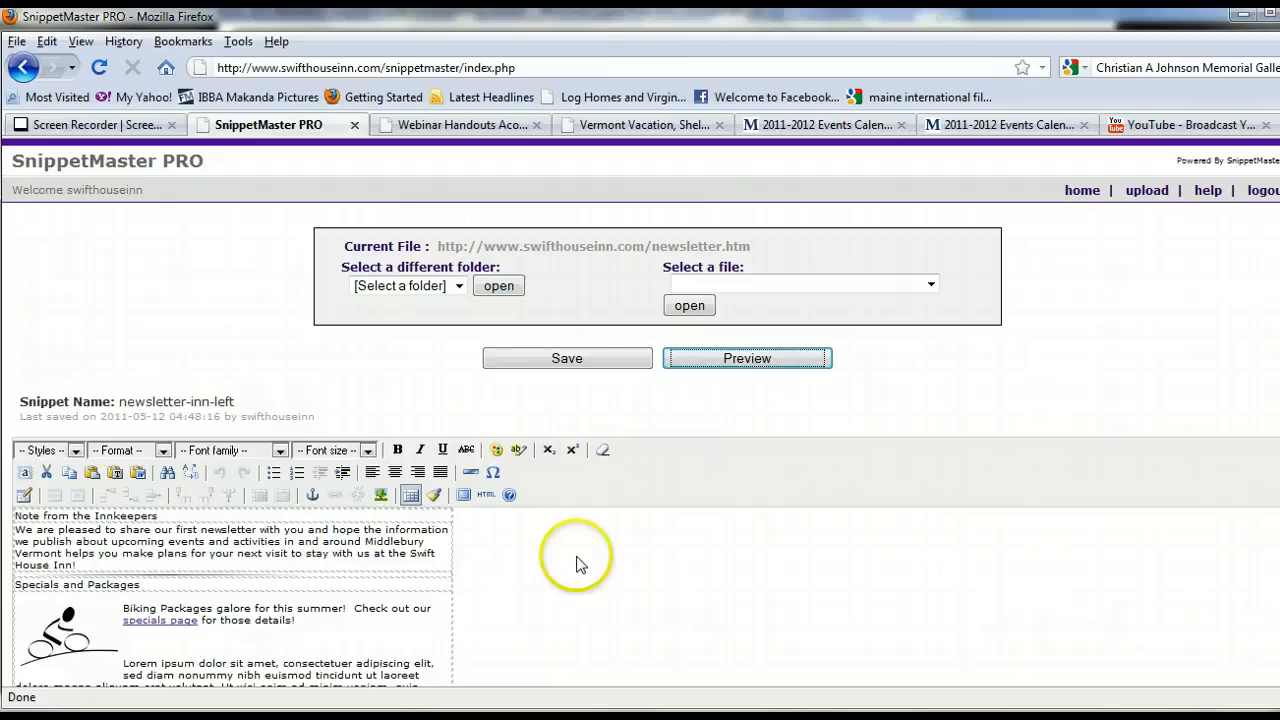
scroll(577, 564, down, 5)
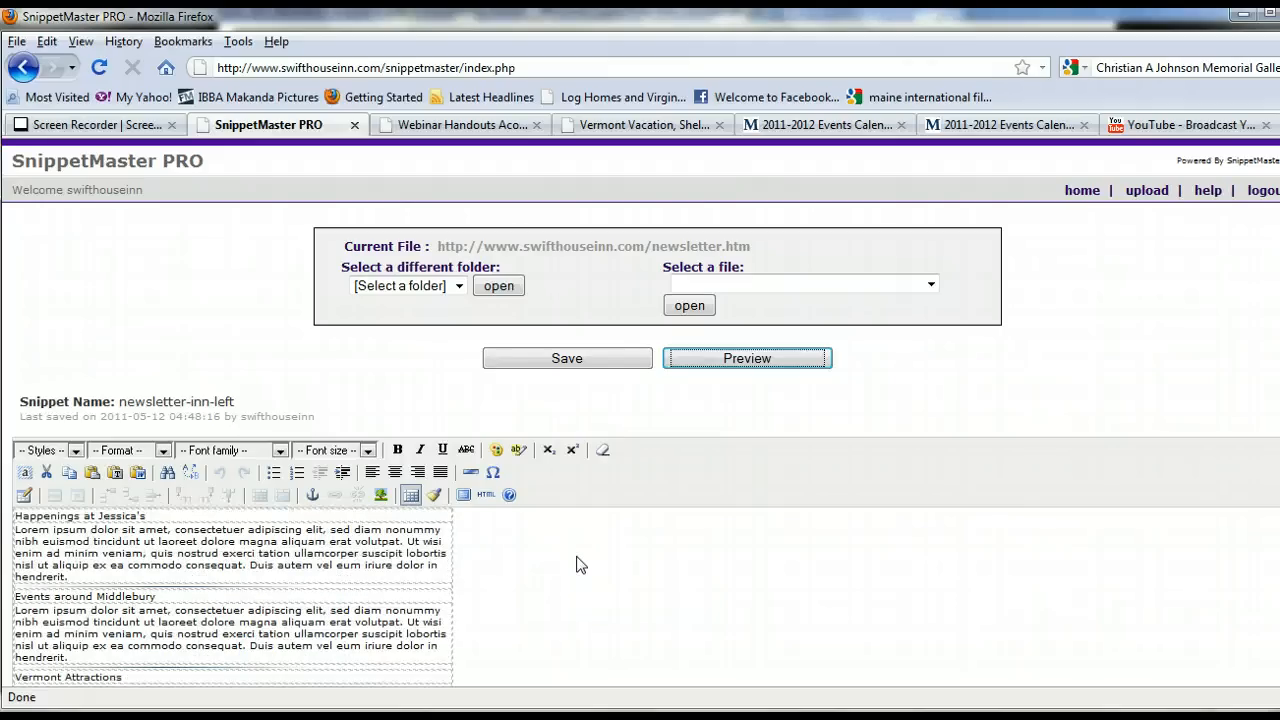
scroll(577, 564, down, 1)
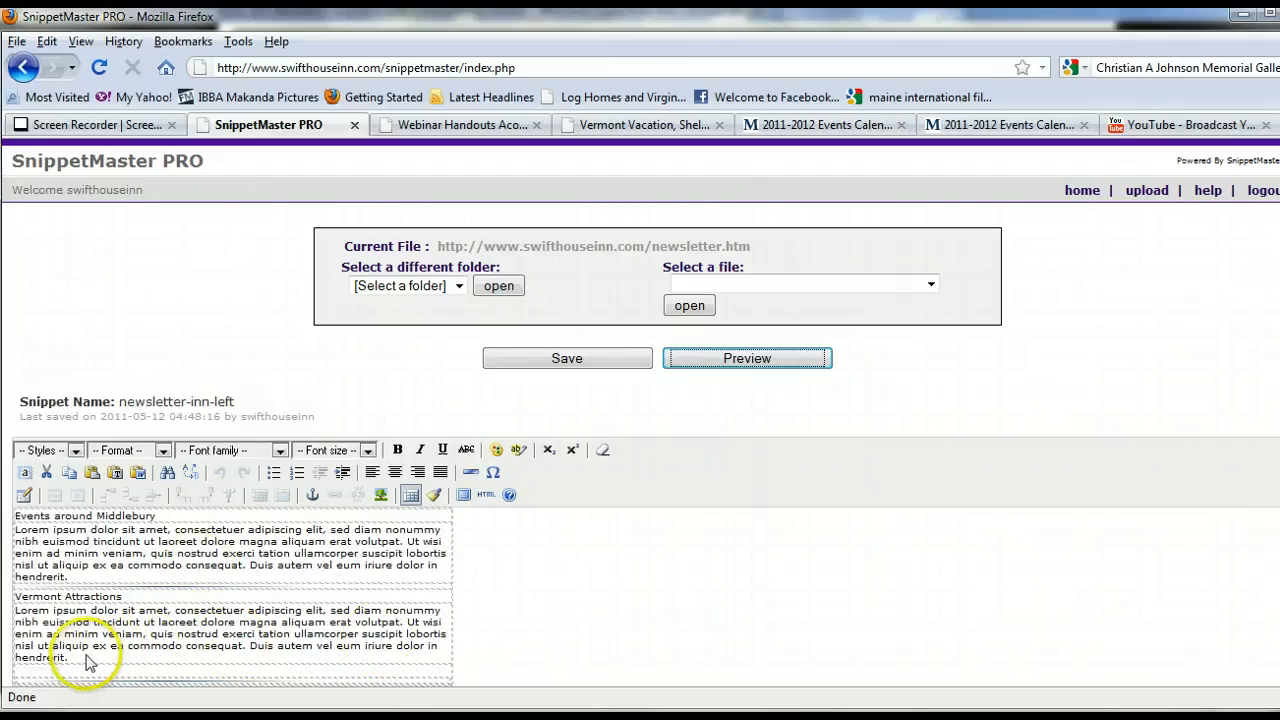
drag(70, 659, 14, 609)
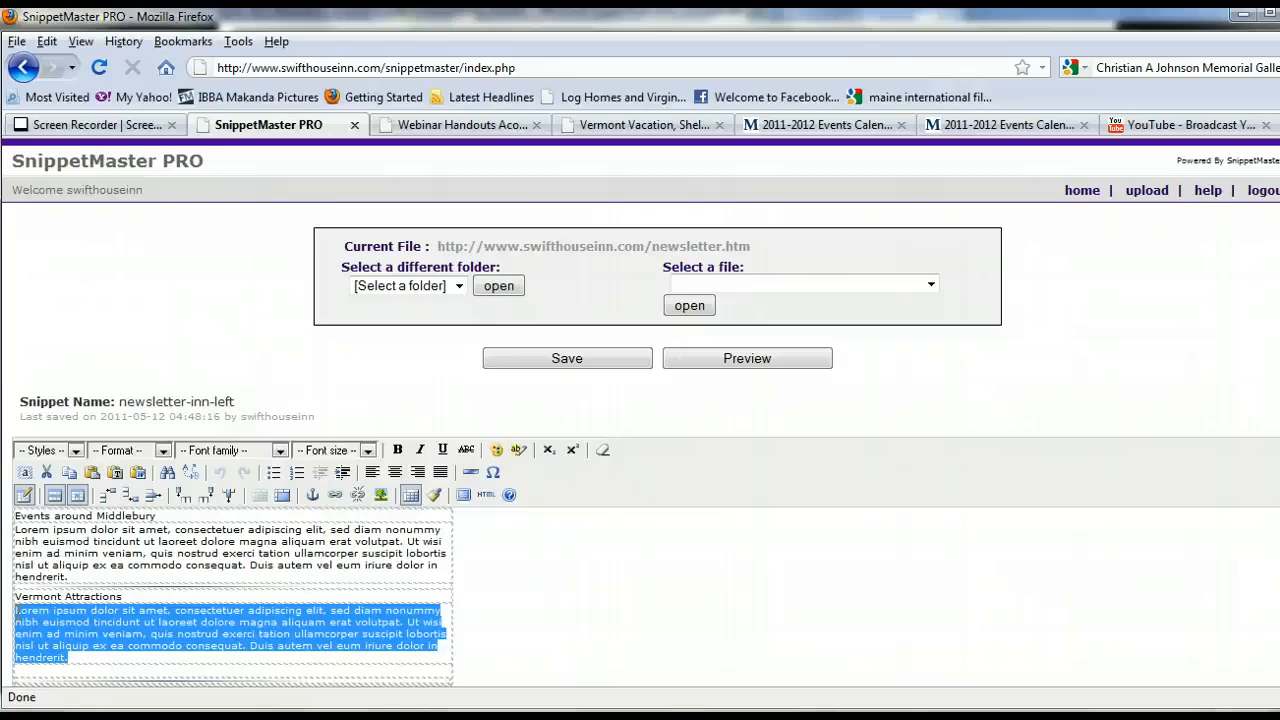
text(Pewter Spinning is a time honored craft and is demonstrated Monday through Saturday at Danforth Pewter, known for their fine handcrafted pewter. Shop open Monday - Saturday 10:00 A.M. - 5:00 P.M. Sunday 10am - 5pm June-December. Located on Seymour Street. Make plans to stop in for a visit on your next visit to Swift House Inn!)
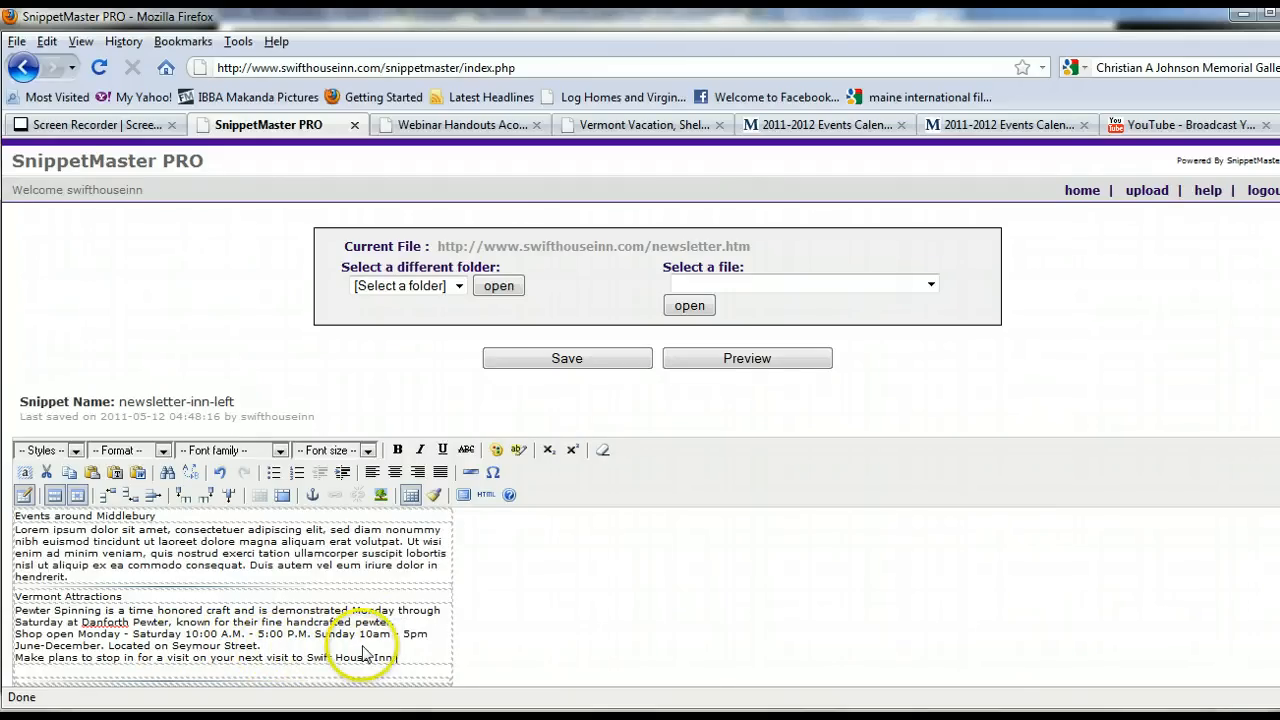
Insert paragraph breaks between the sentences of the pasted Vermont Attractions text.
click(405, 624)
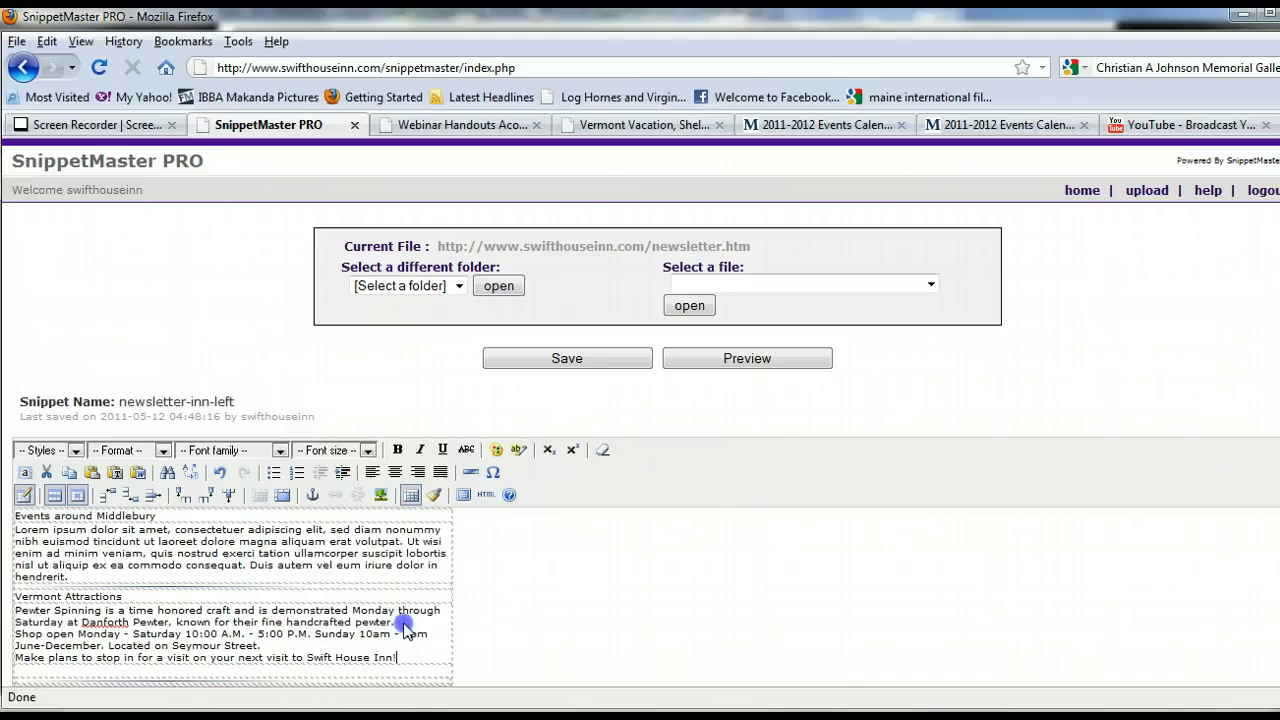
key(Return)
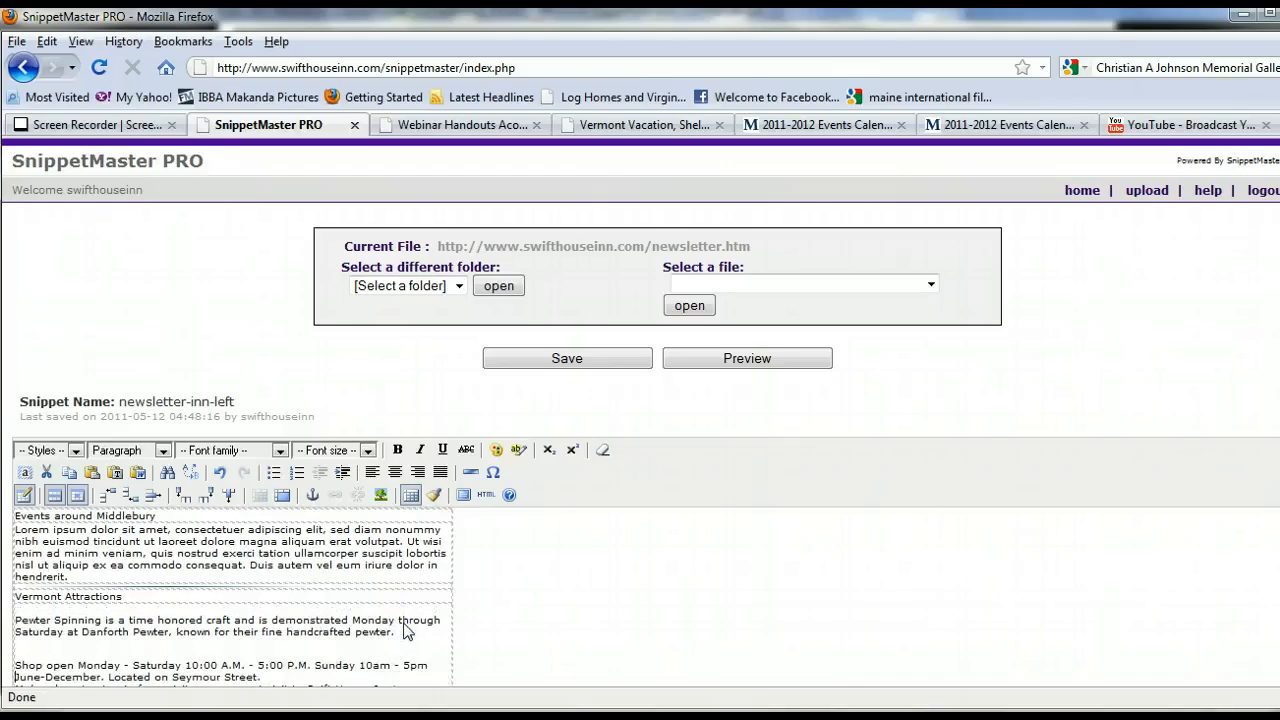
key(Down)
key(Up)
key(Up)
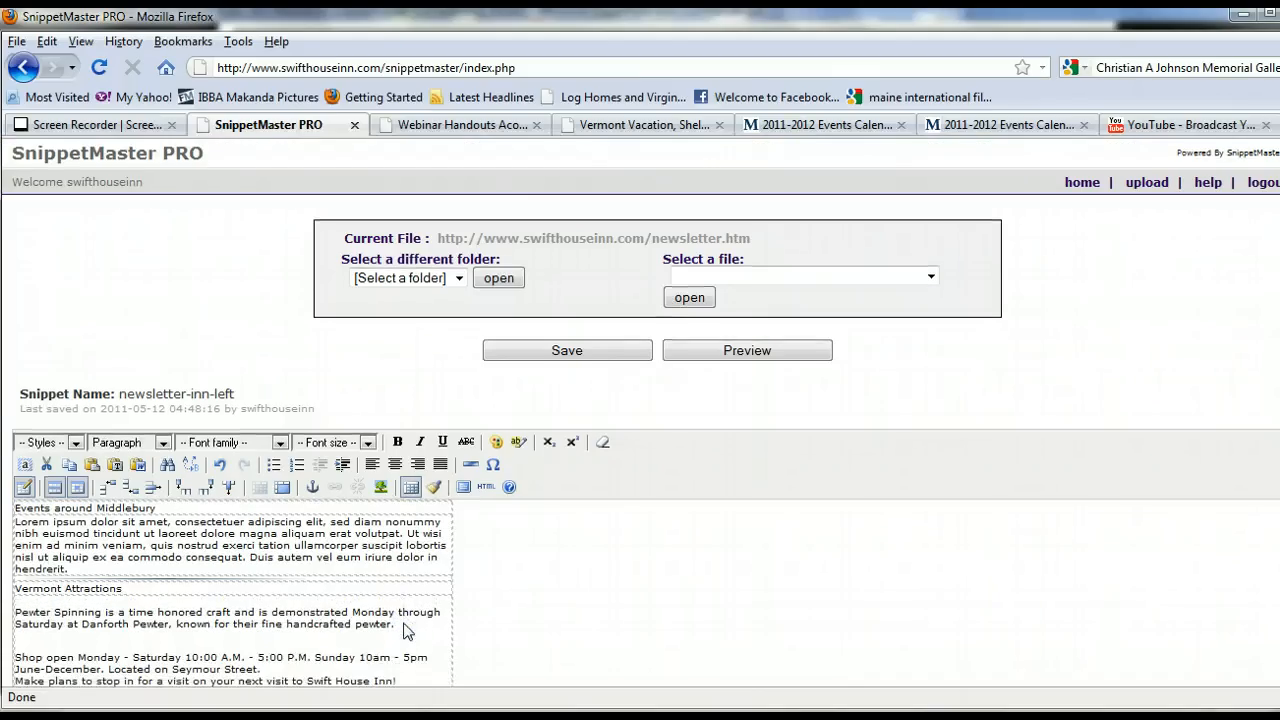
key(BackSpace)
key(Return)
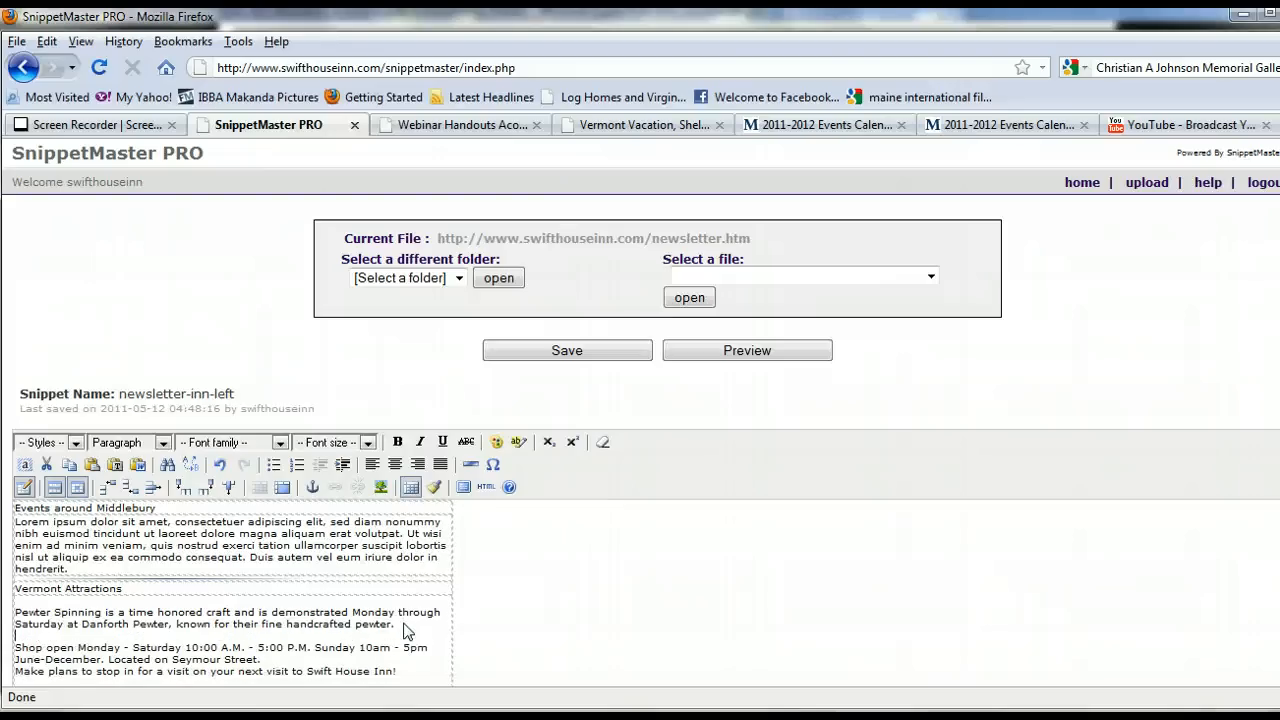
click(264, 661)
key(Return)
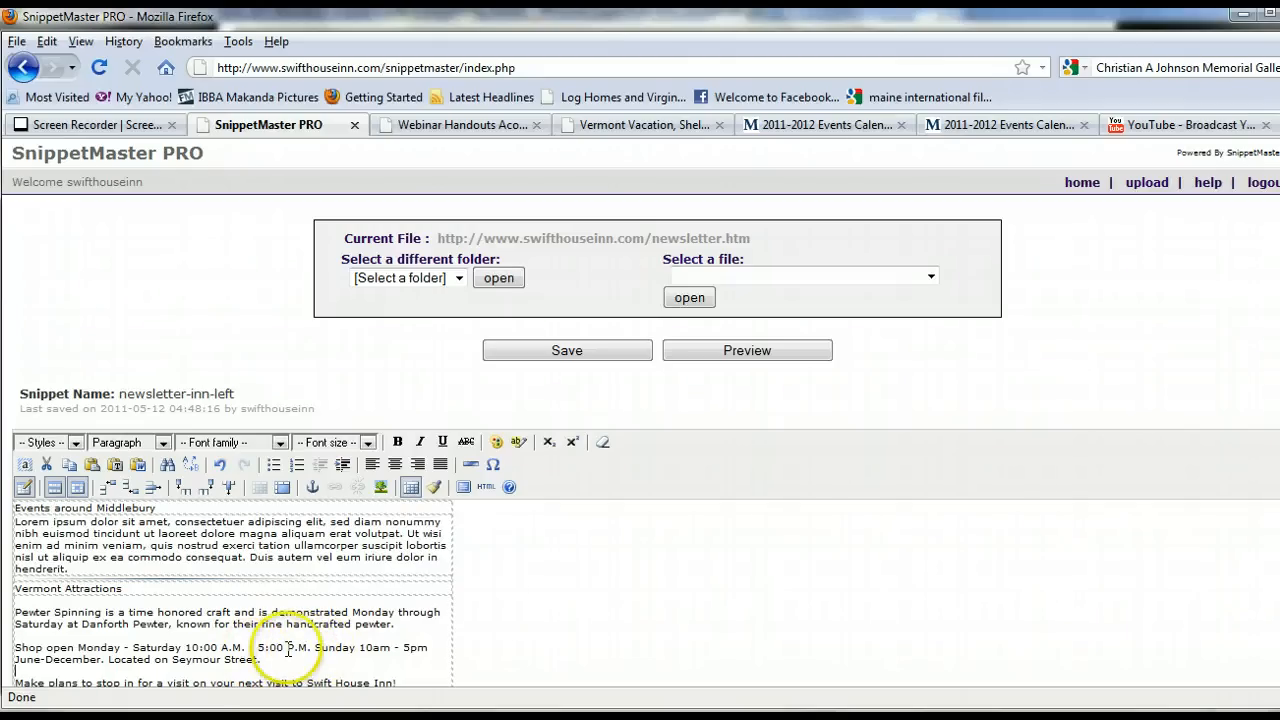
scroll(520, 604, down, 1)
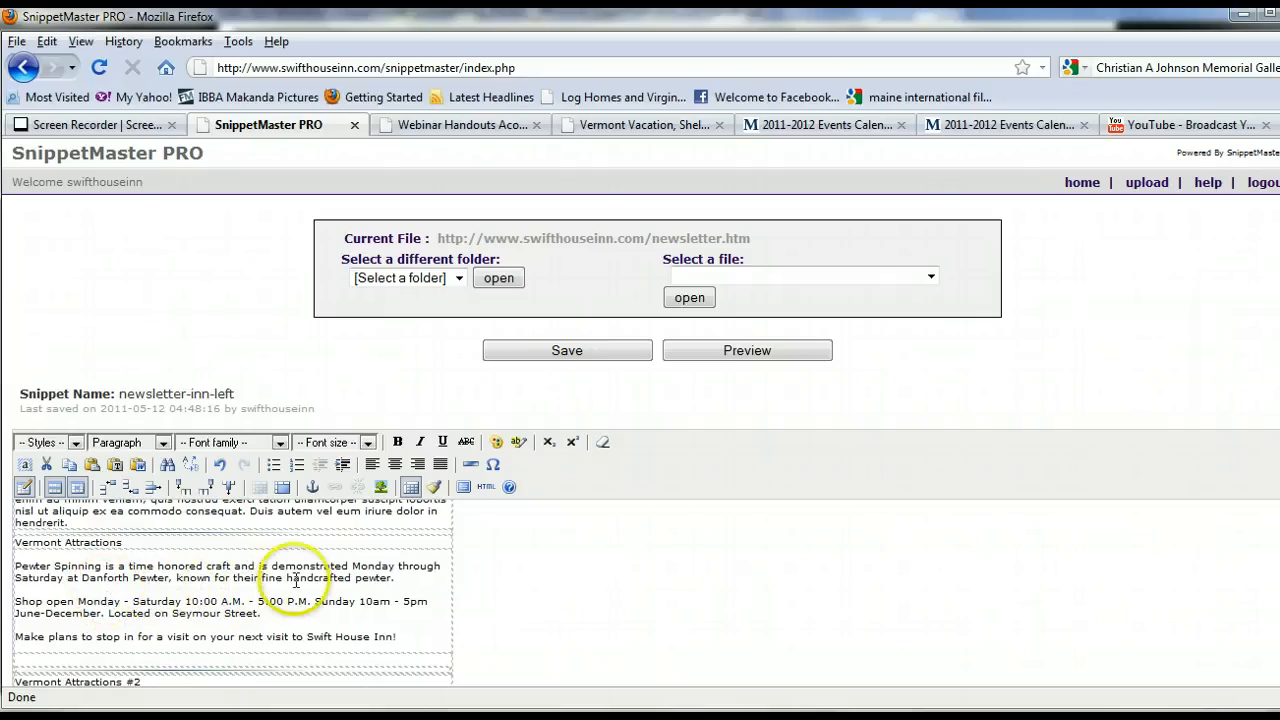
key(alt+Tab)
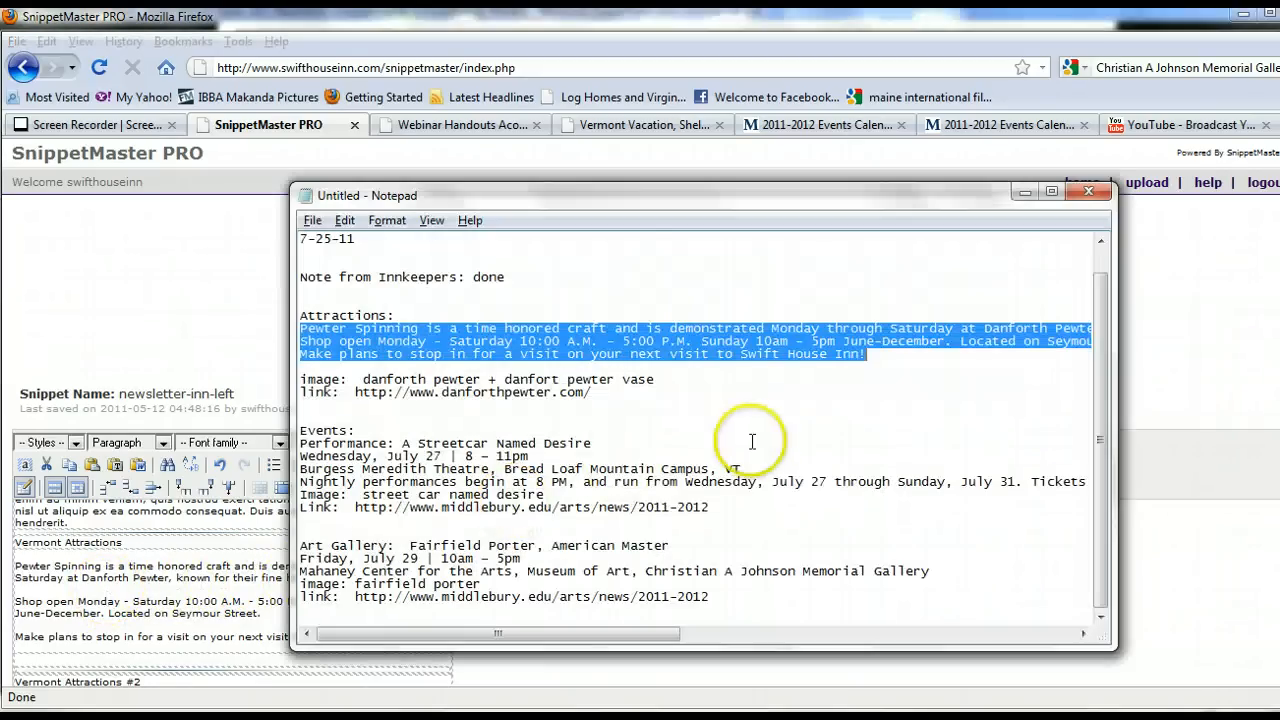
drag(590, 393, 356, 396)
key(ctrl+c)
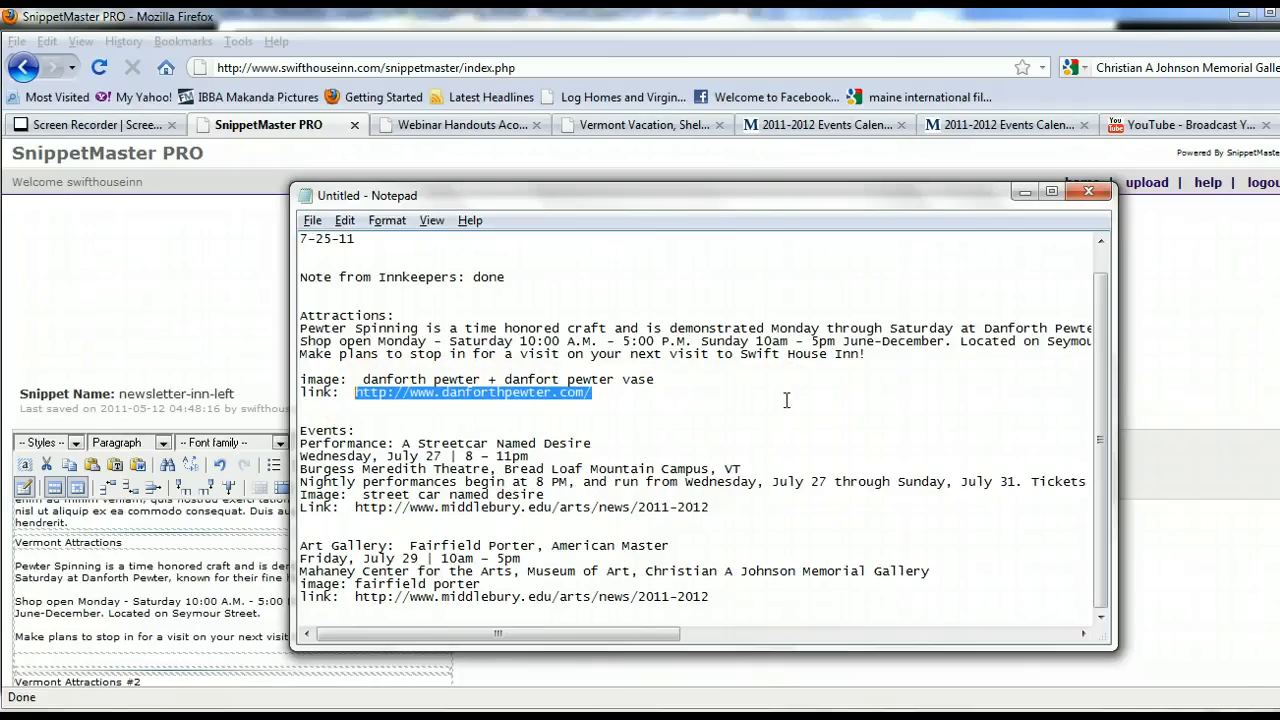
click(170, 607)
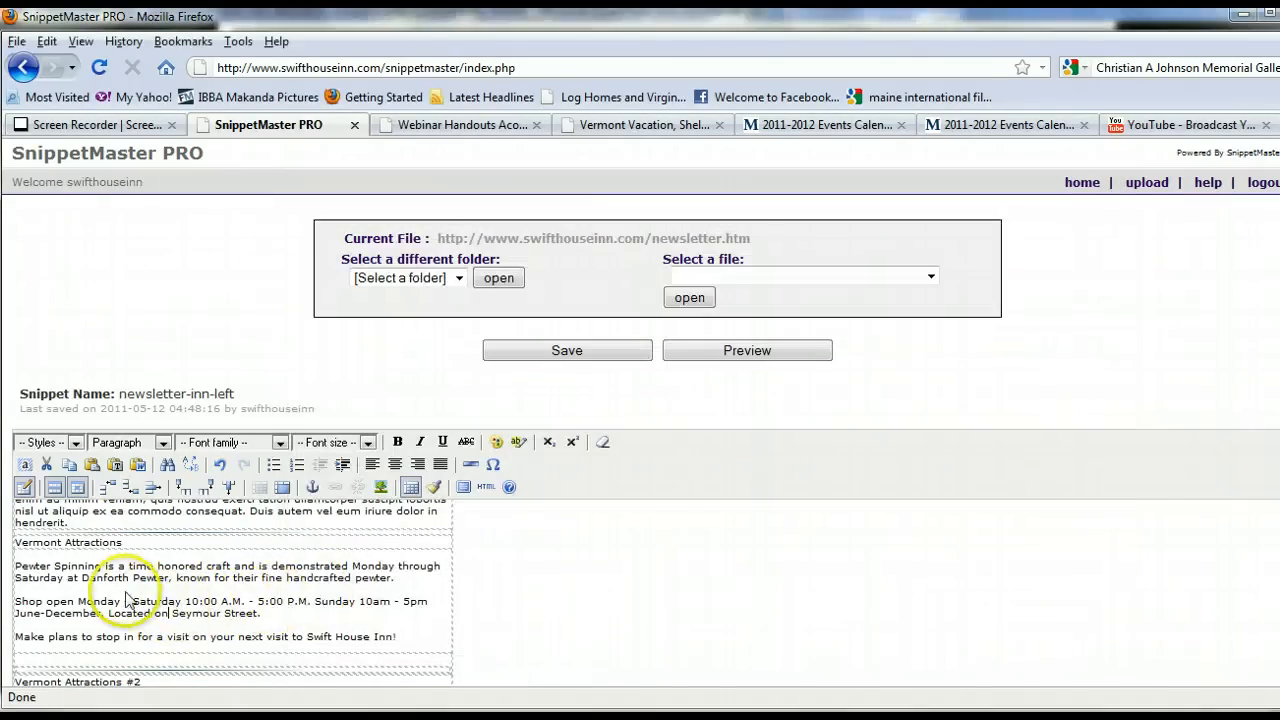
drag(170, 578, 80, 578)
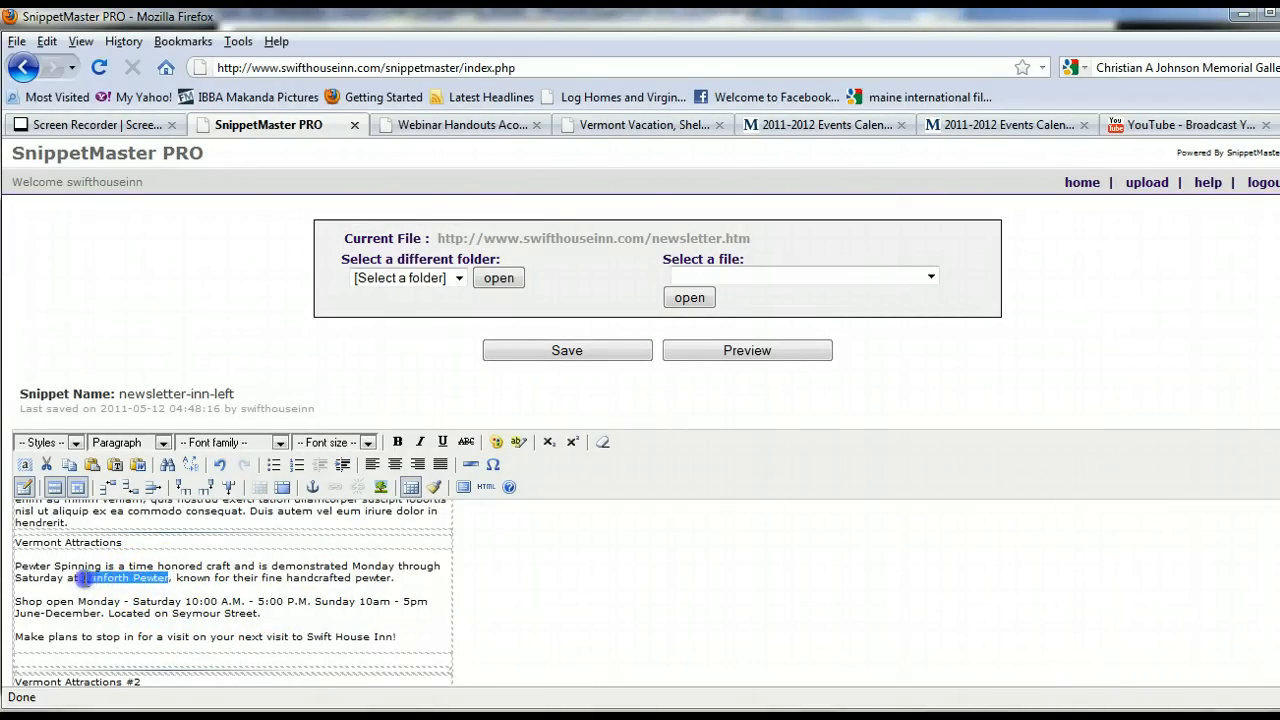
click(335, 487)
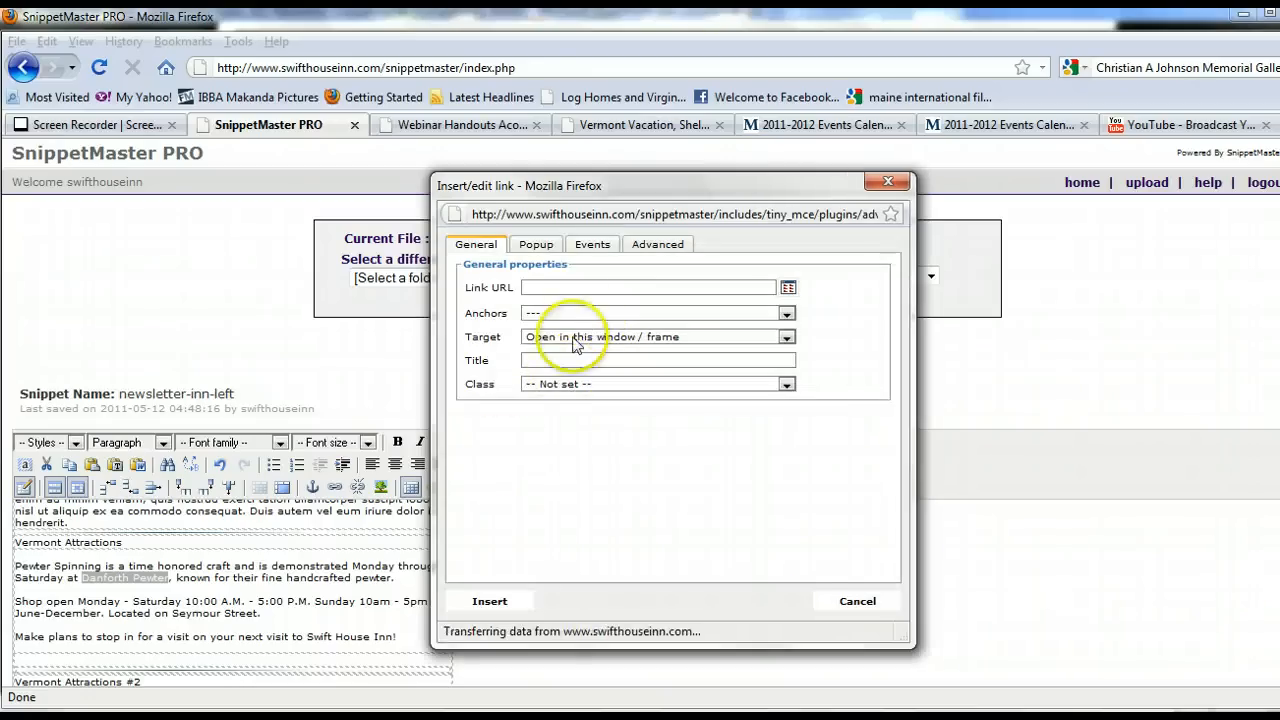
click(643, 286)
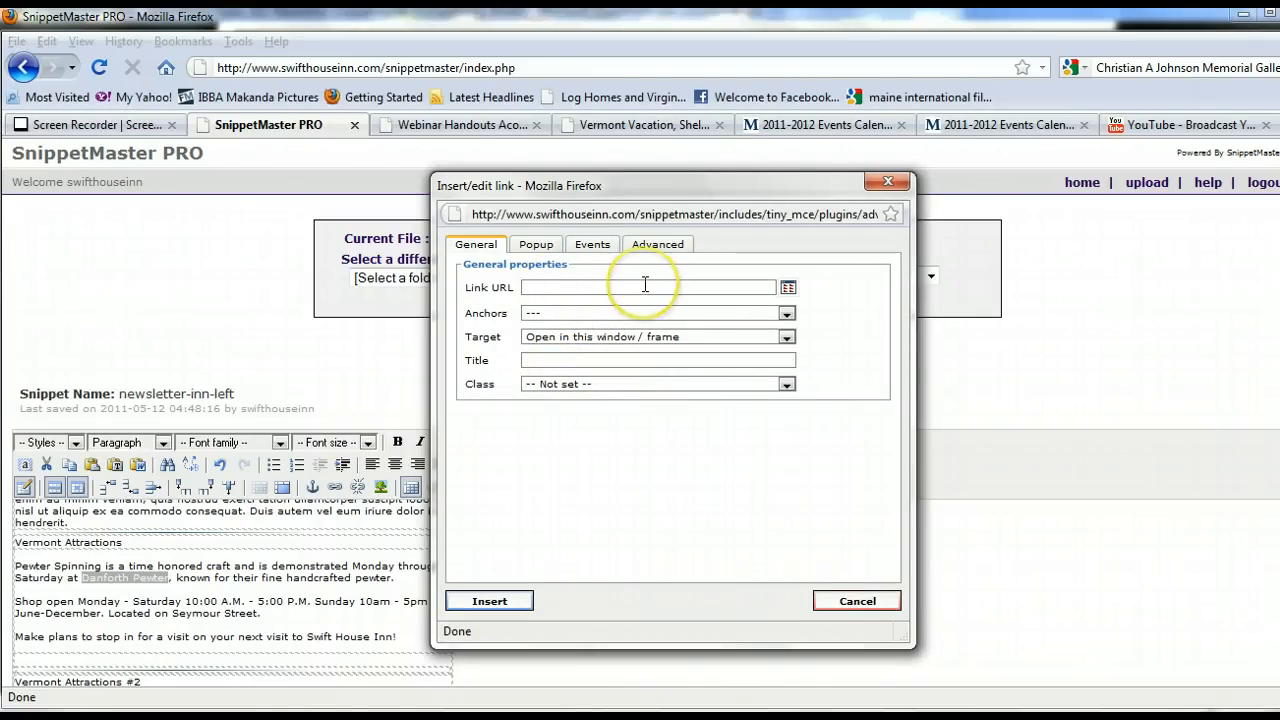
right_click(645, 286)
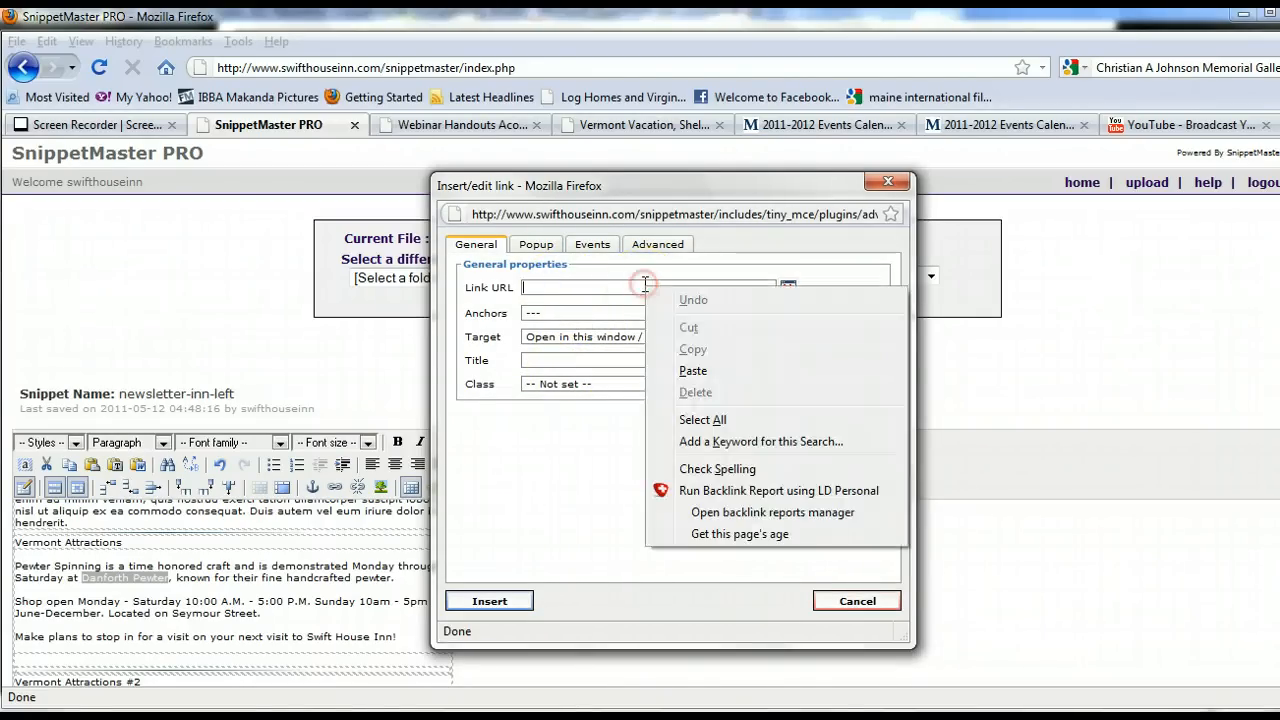
click(687, 362)
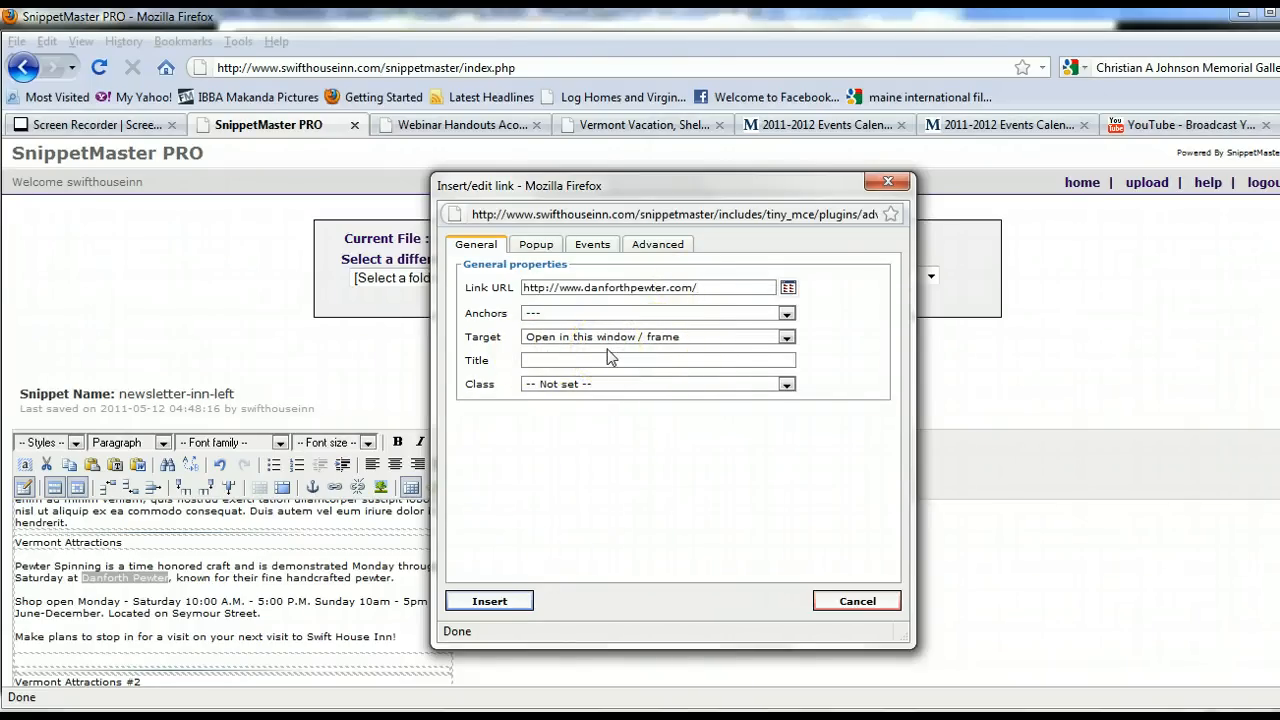
click(787, 337)
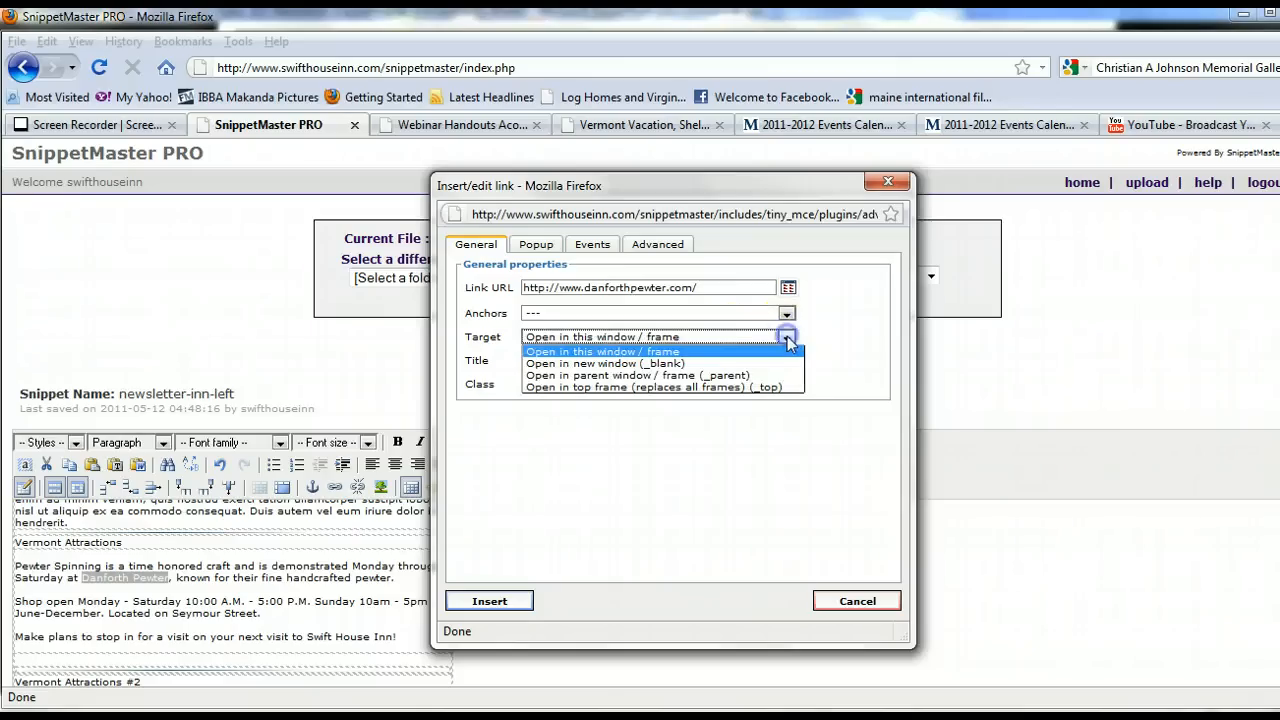
click(670, 364)
click(488, 601)
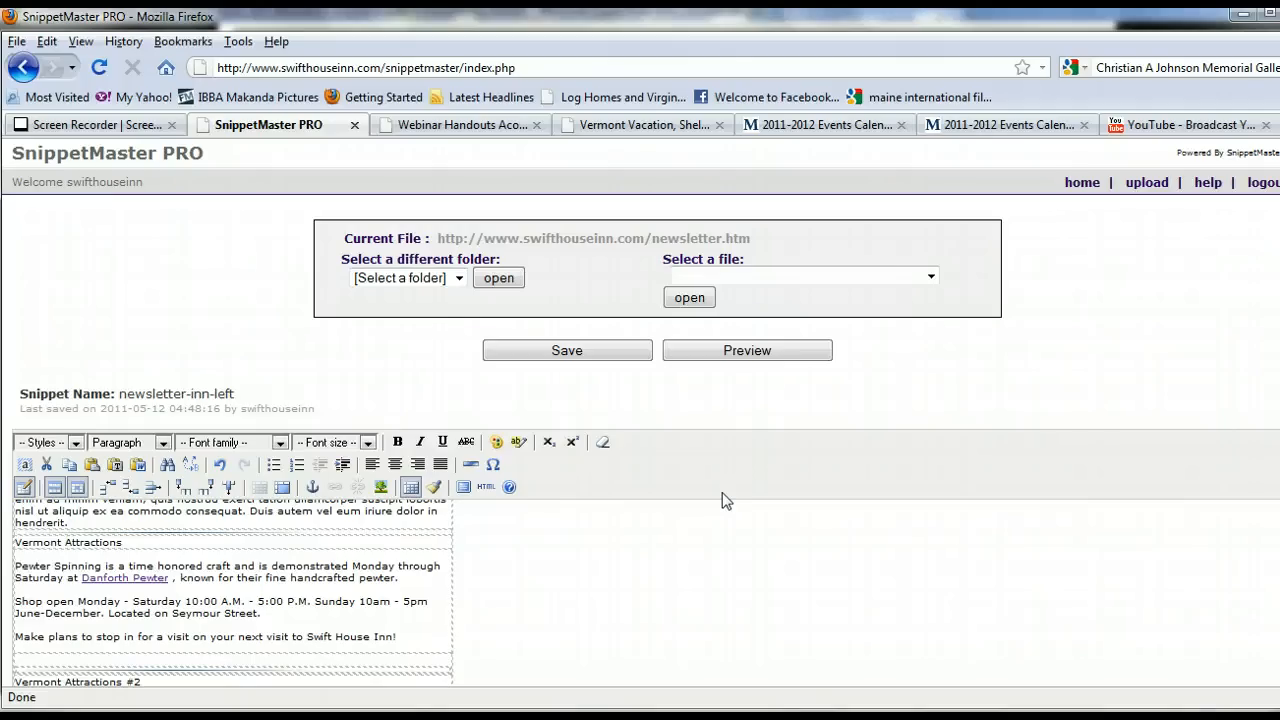
Open the A Streetcar Named Desire event photo from the Middlebury events calendar and try saving it to the Newsletter folder.
click(885, 510)
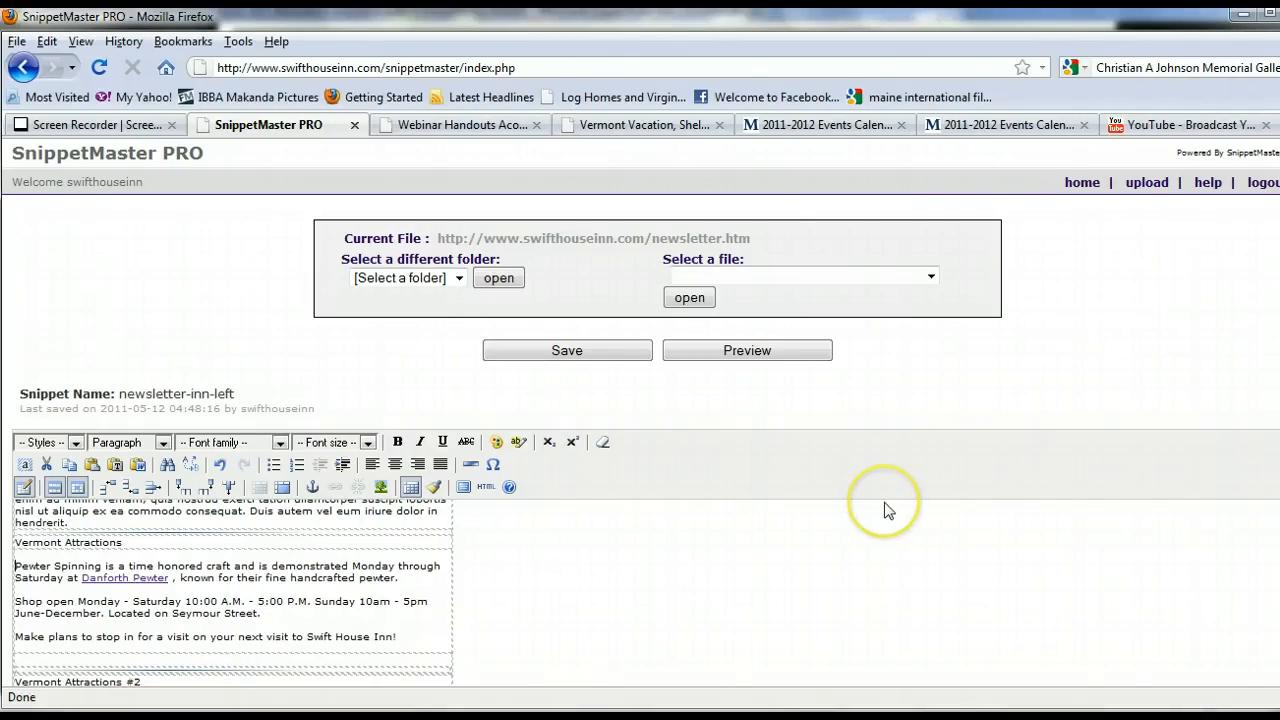
click(880, 133)
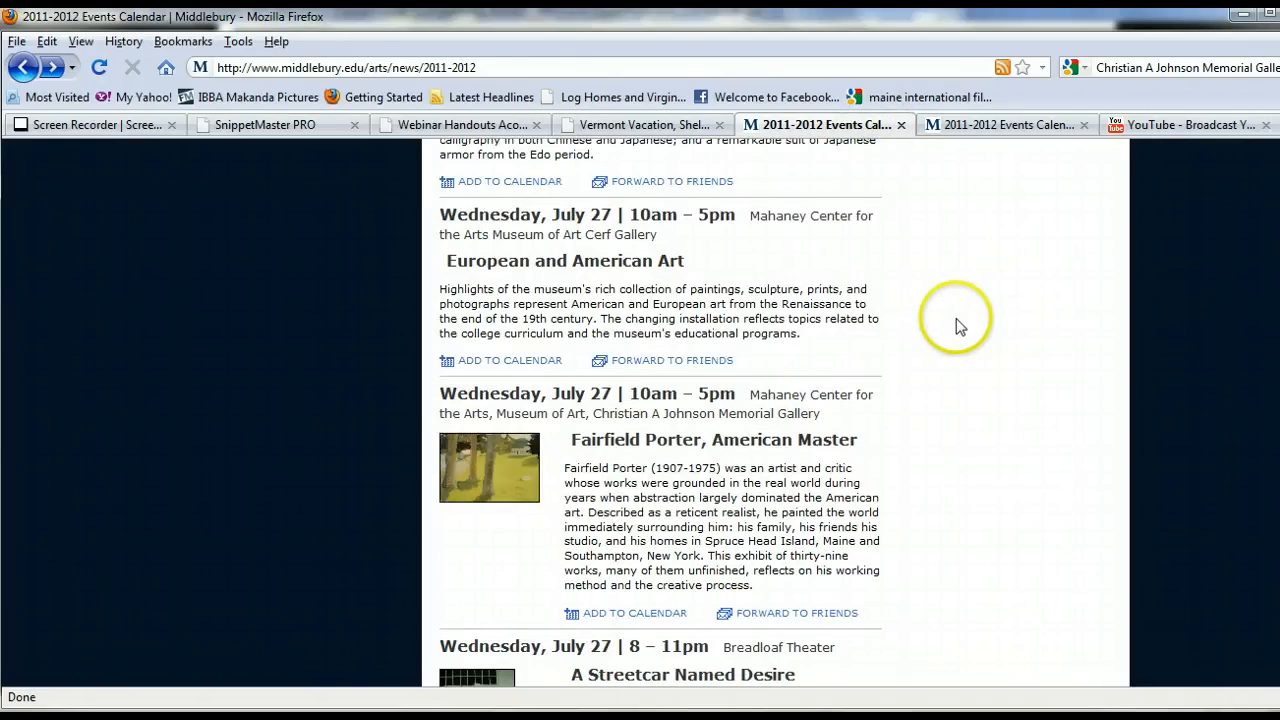
scroll(956, 318, down, 6)
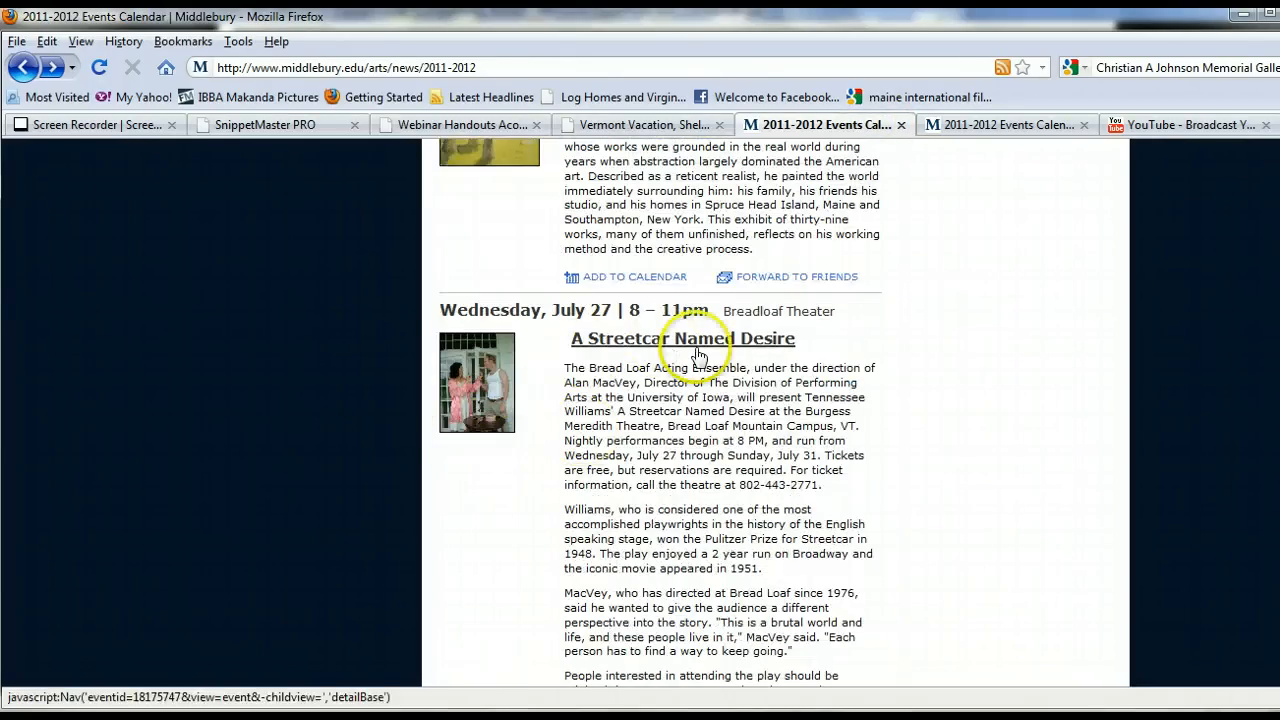
scroll(570, 330, up, 4)
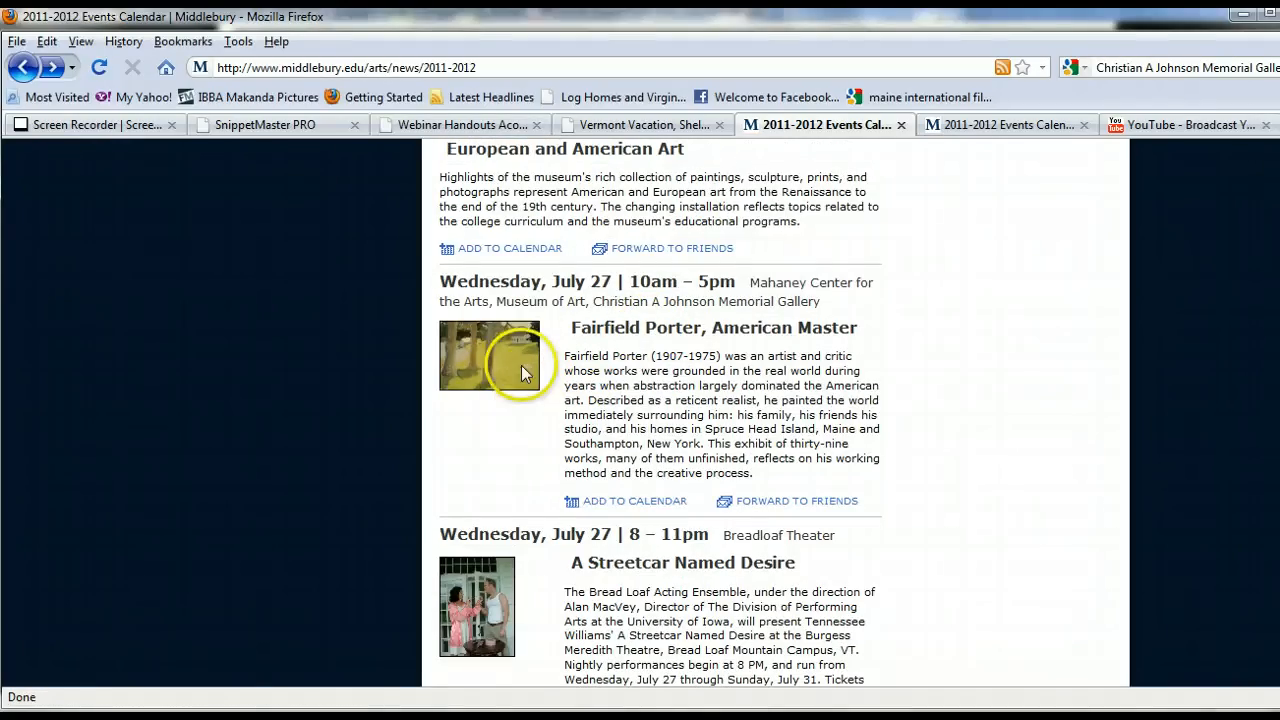
scroll(514, 478, down, 4)
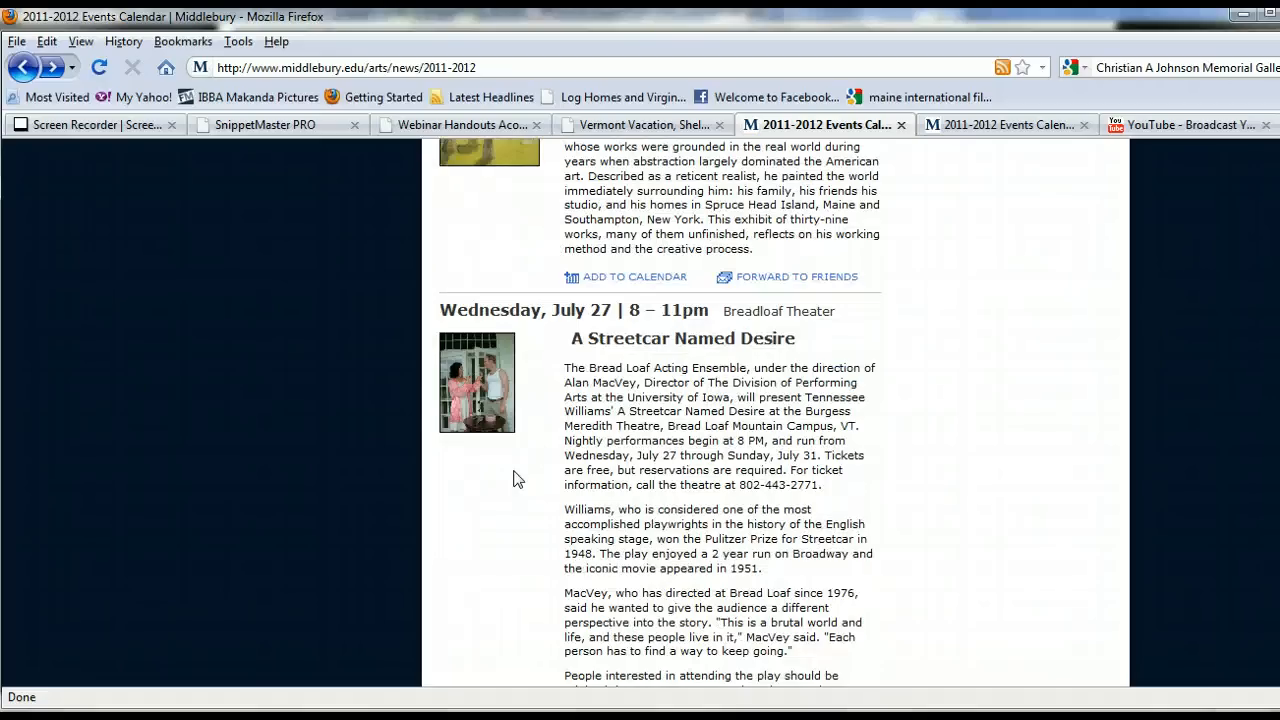
right_click(478, 381)
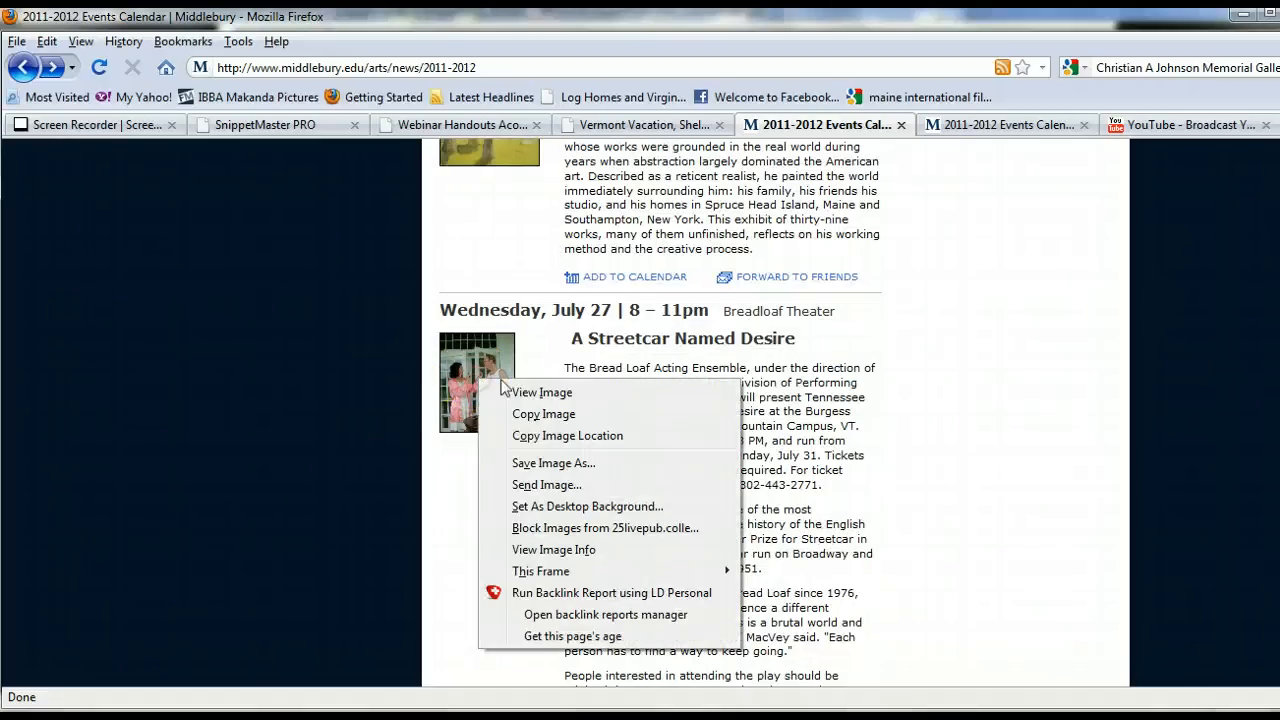
click(540, 393)
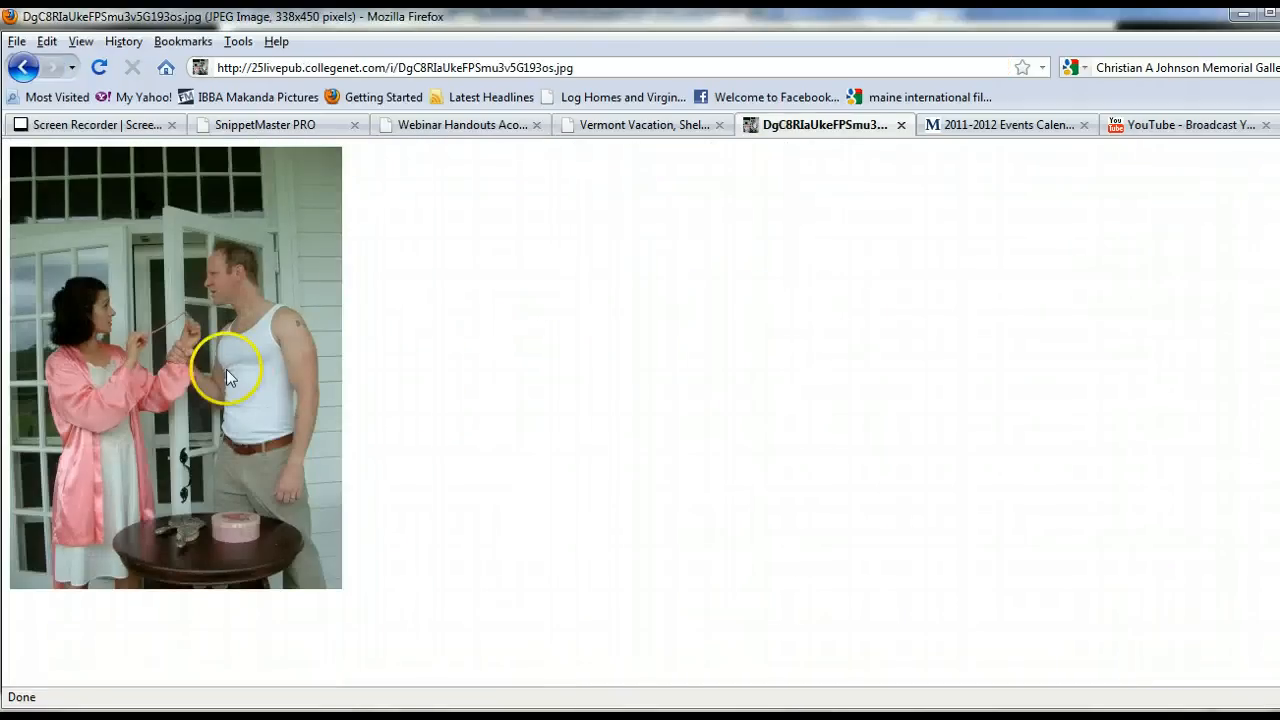
right_click(268, 375)
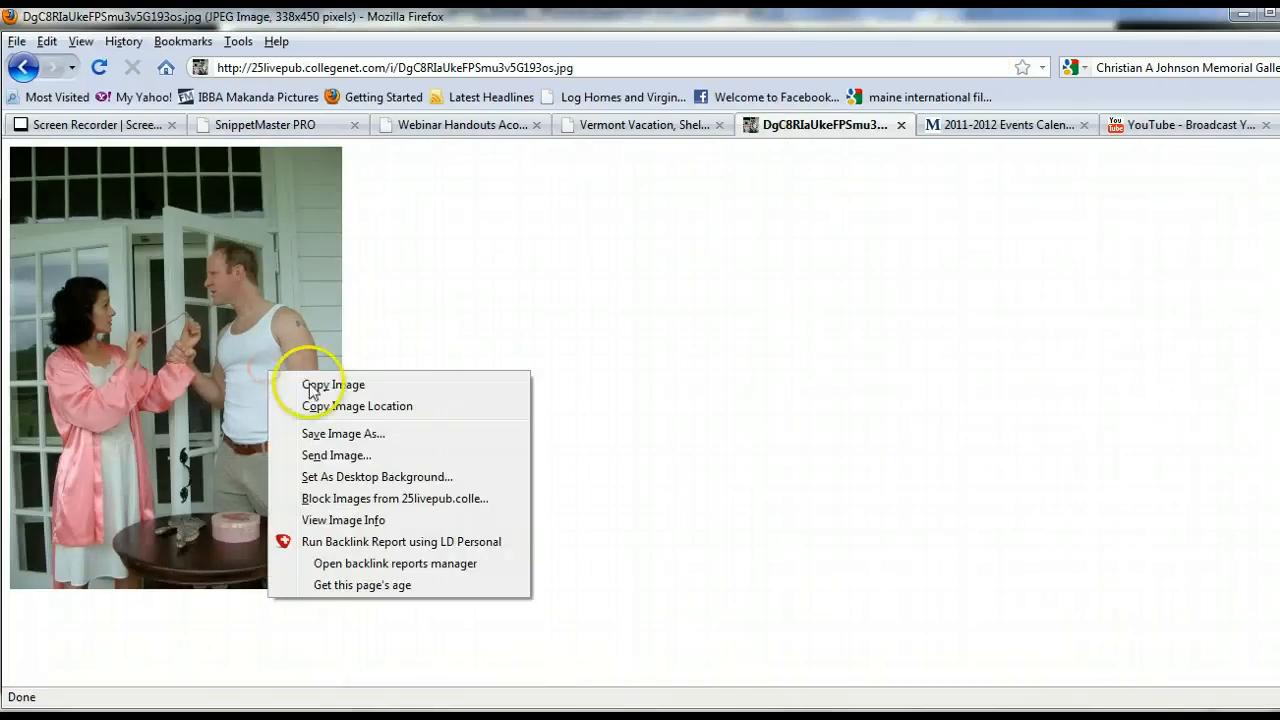
click(328, 435)
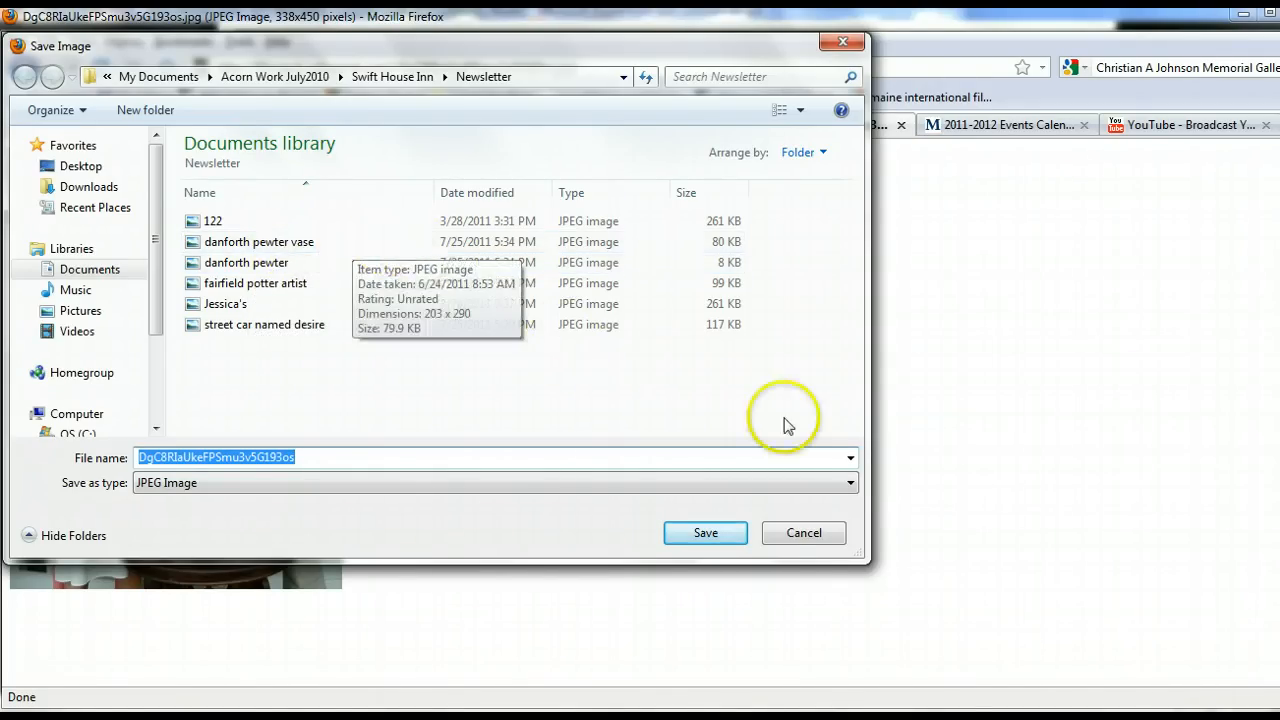
click(823, 533)
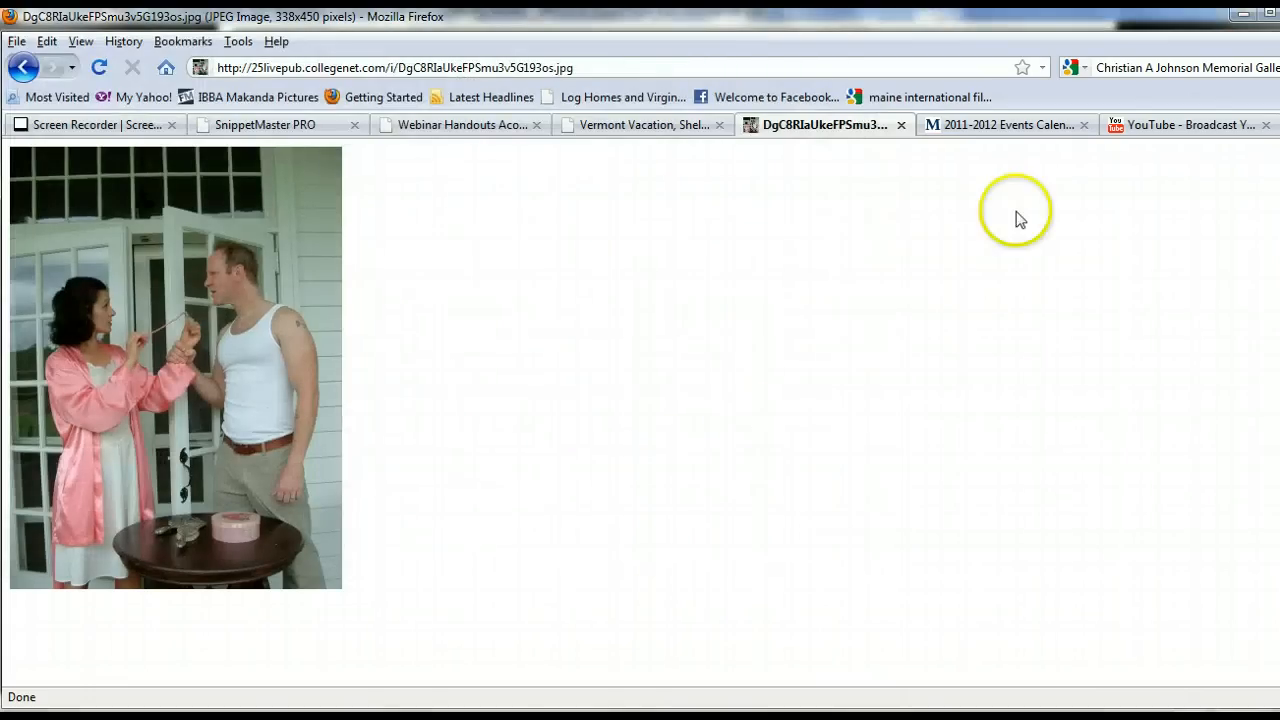
Upload the danforth pewter image from the Newsletter folder to the Images Directory of the site.
click(298, 126)
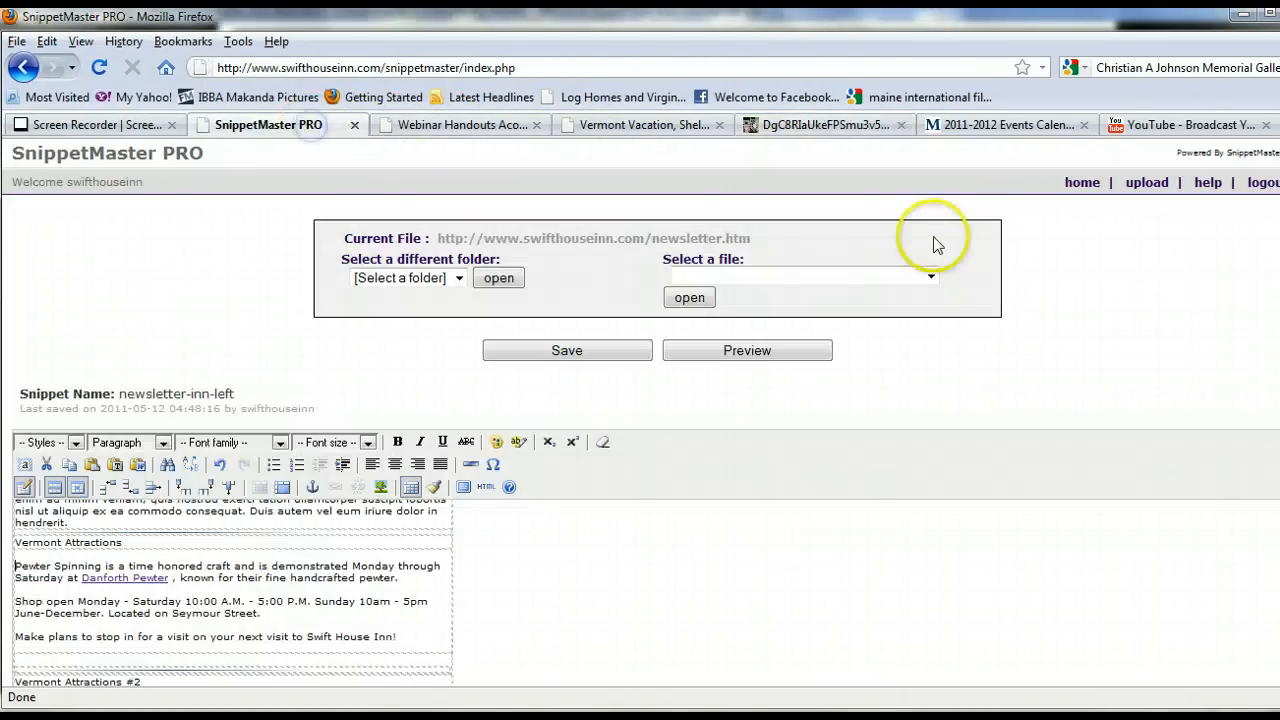
click(1147, 186)
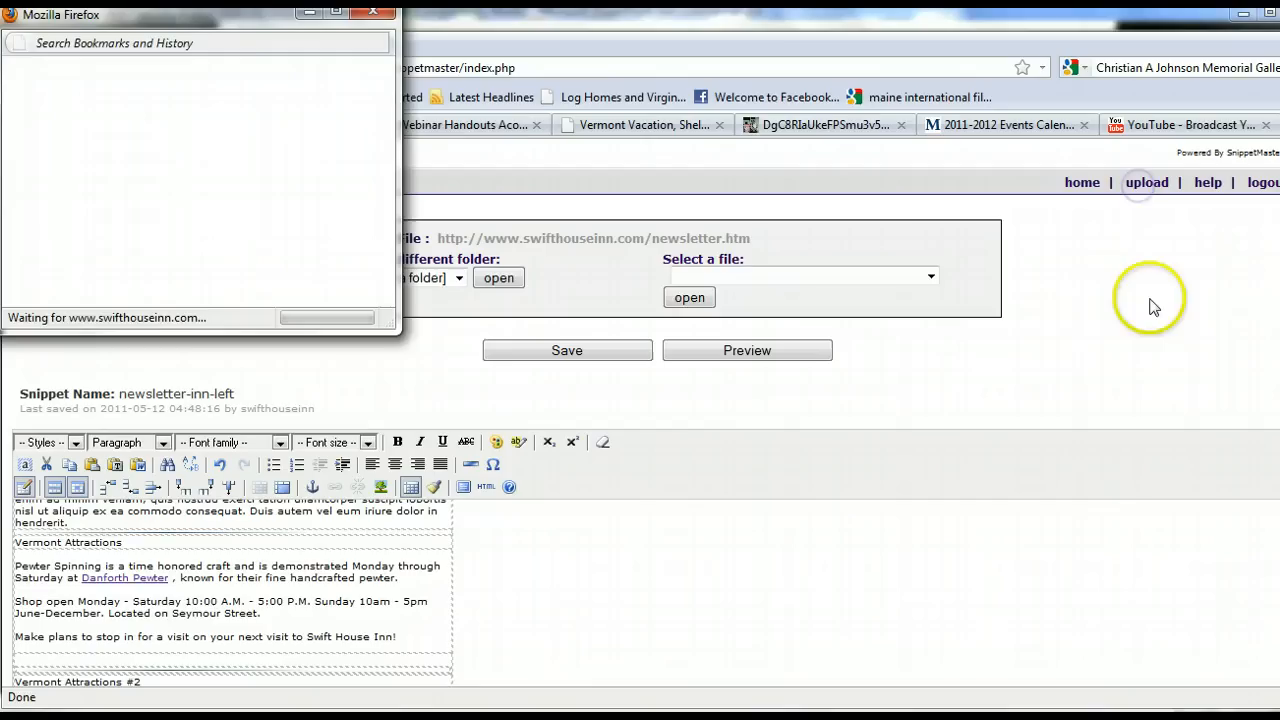
click(100, 95)
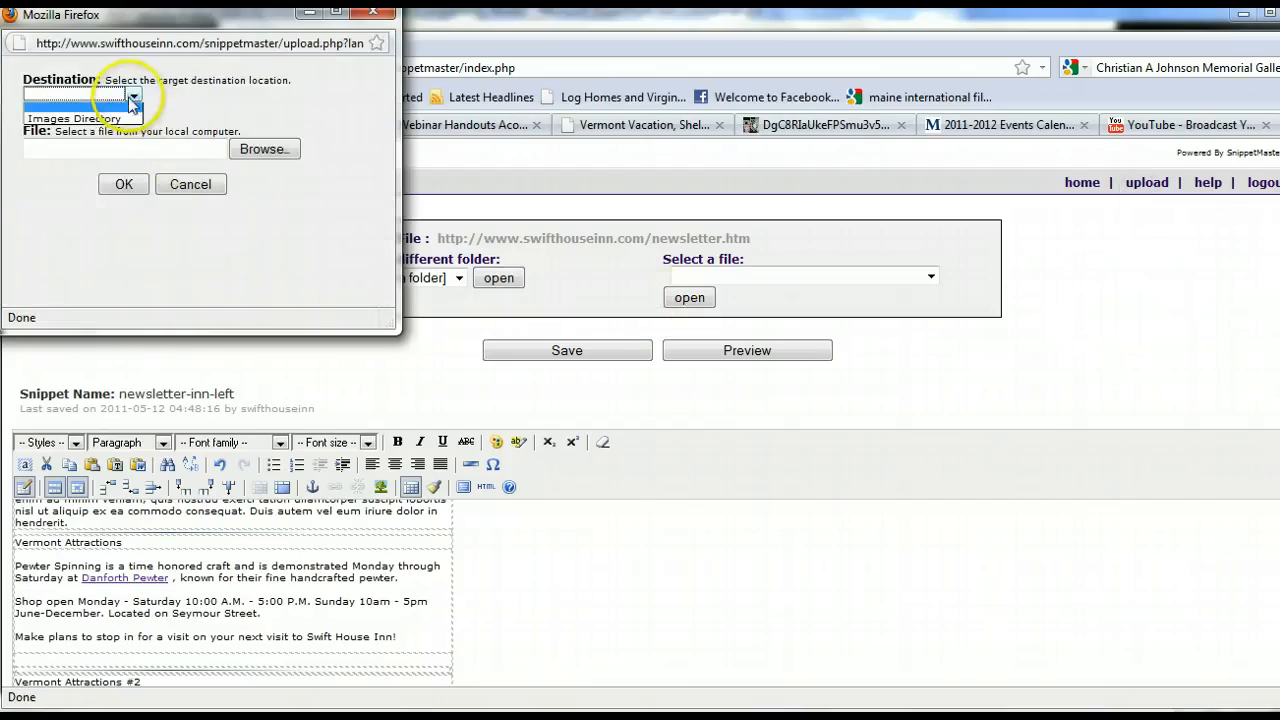
click(75, 108)
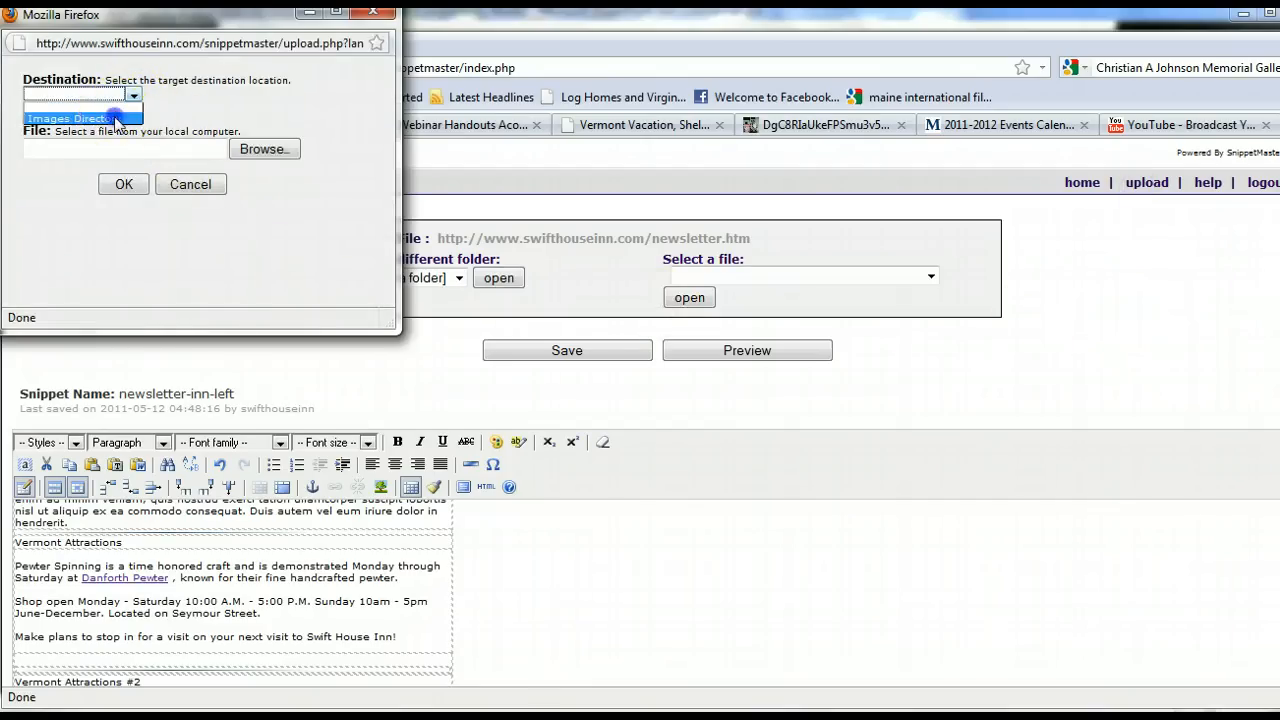
click(268, 151)
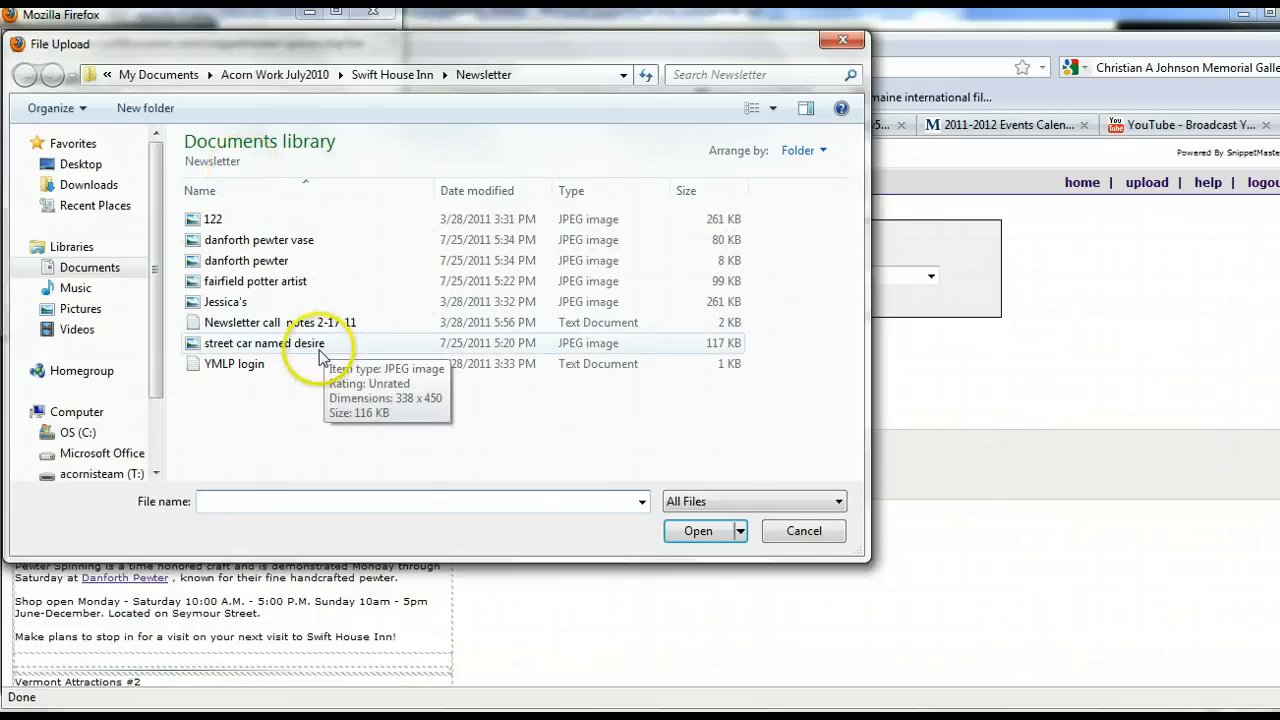
double_click(246, 261)
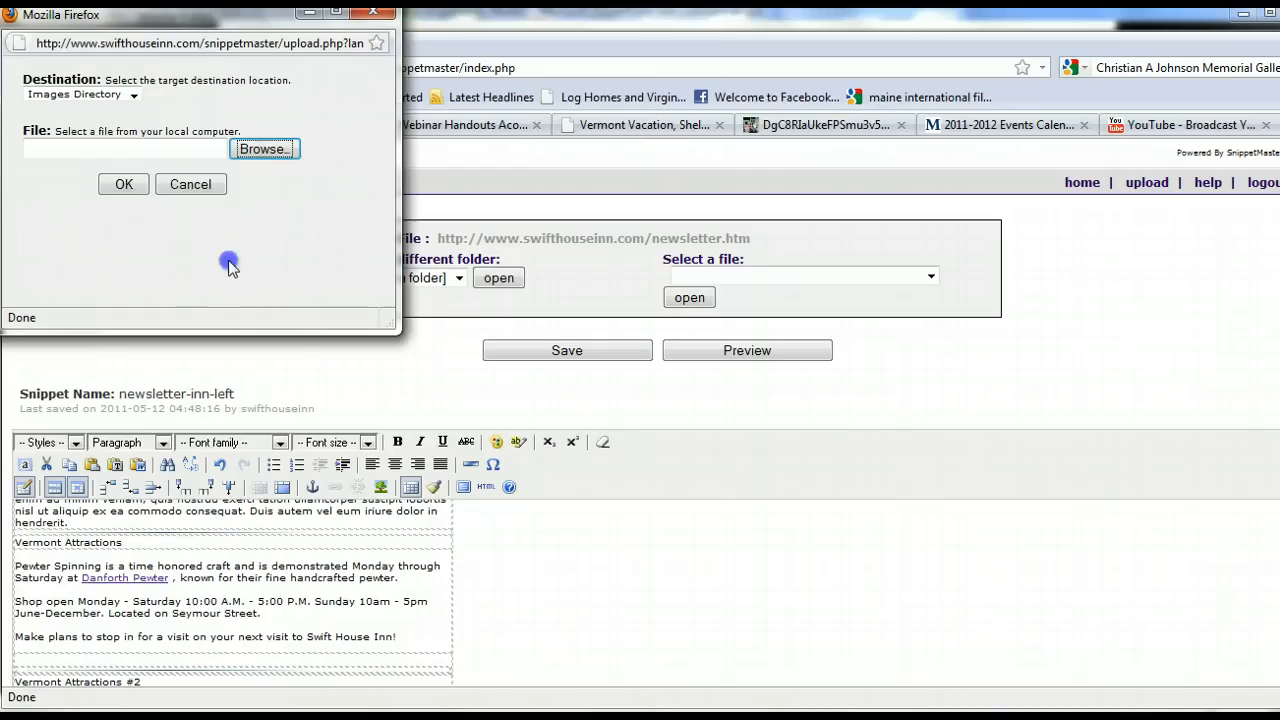
click(124, 185)
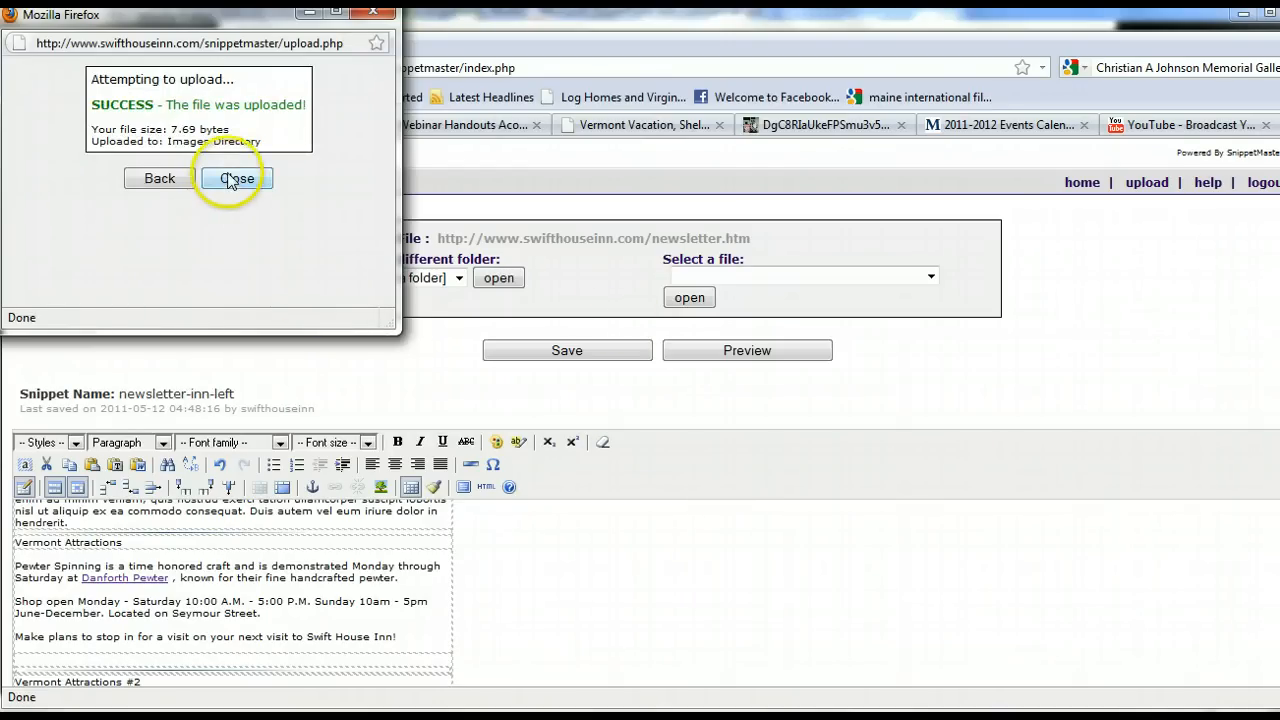
click(168, 178)
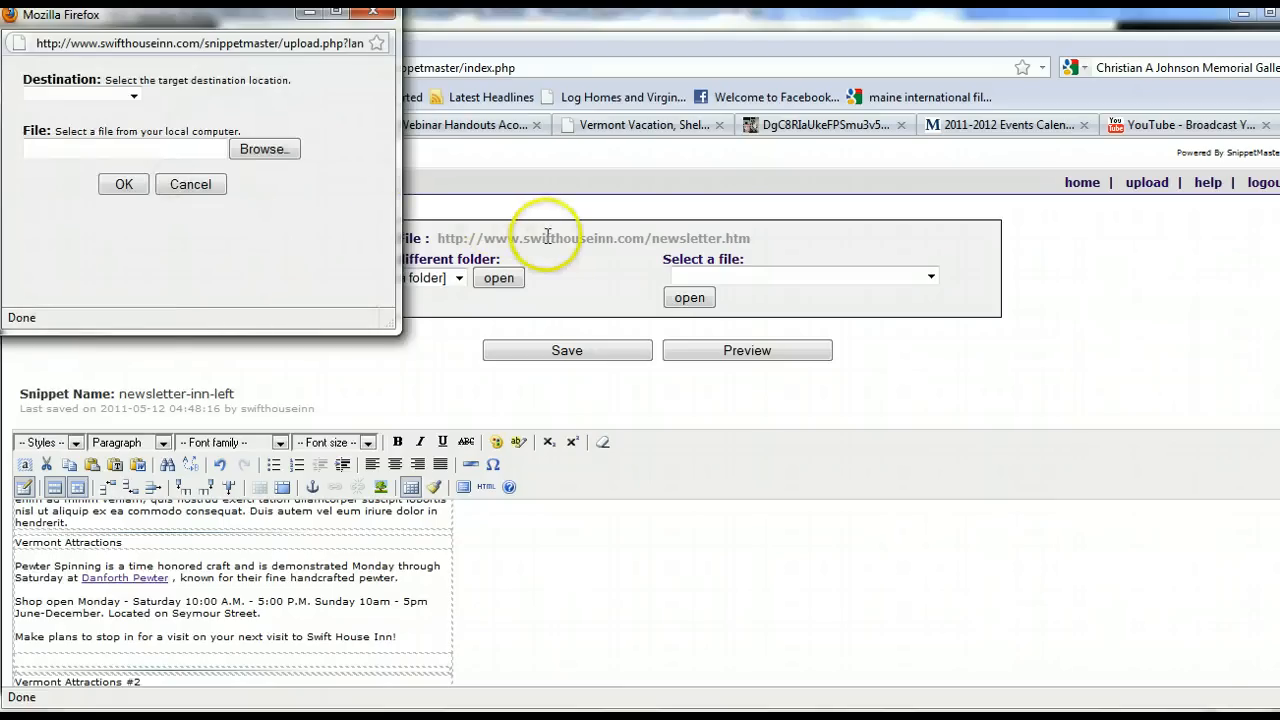
Upload the fairfield potter artist image to the Images Directory.
click(133, 95)
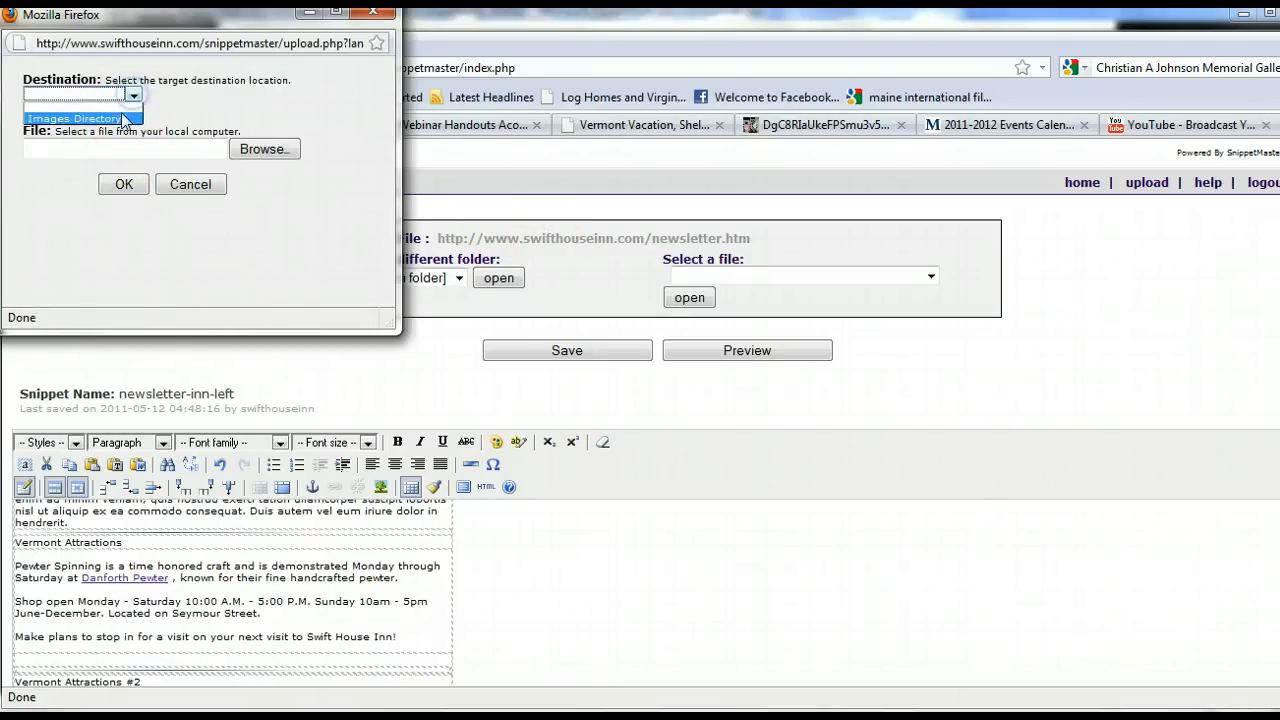
click(124, 119)
click(278, 152)
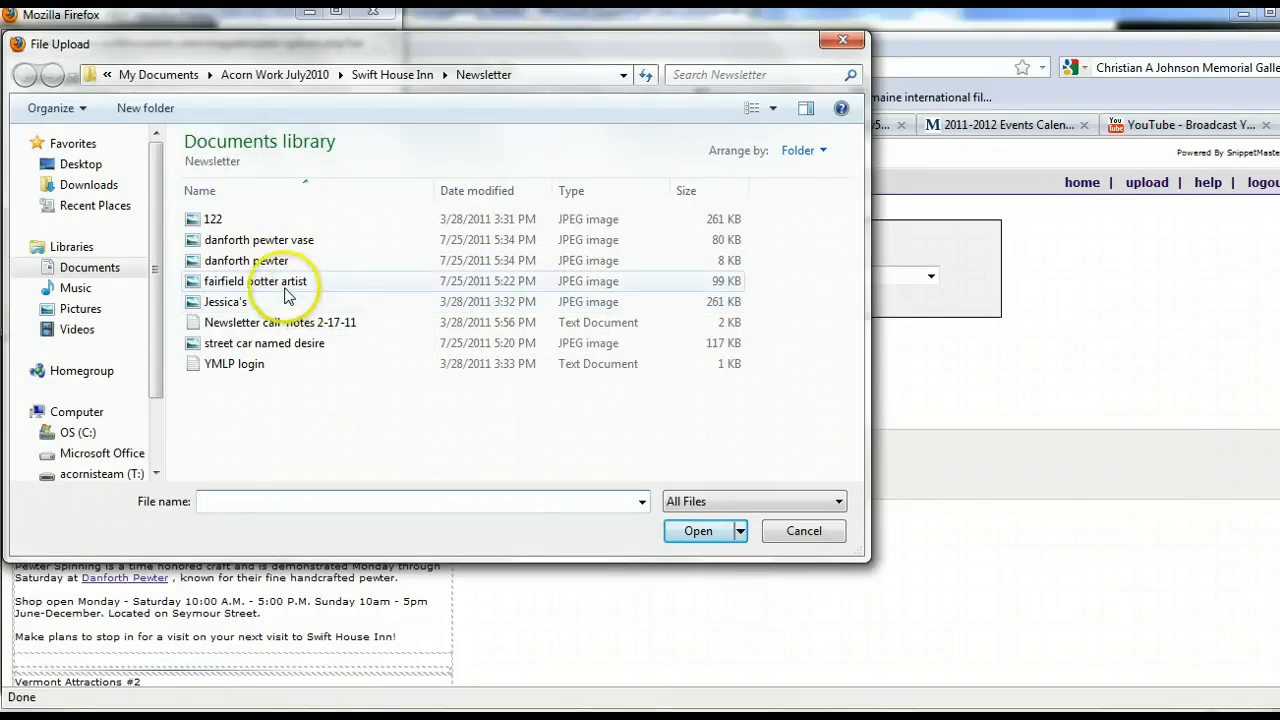
double_click(265, 286)
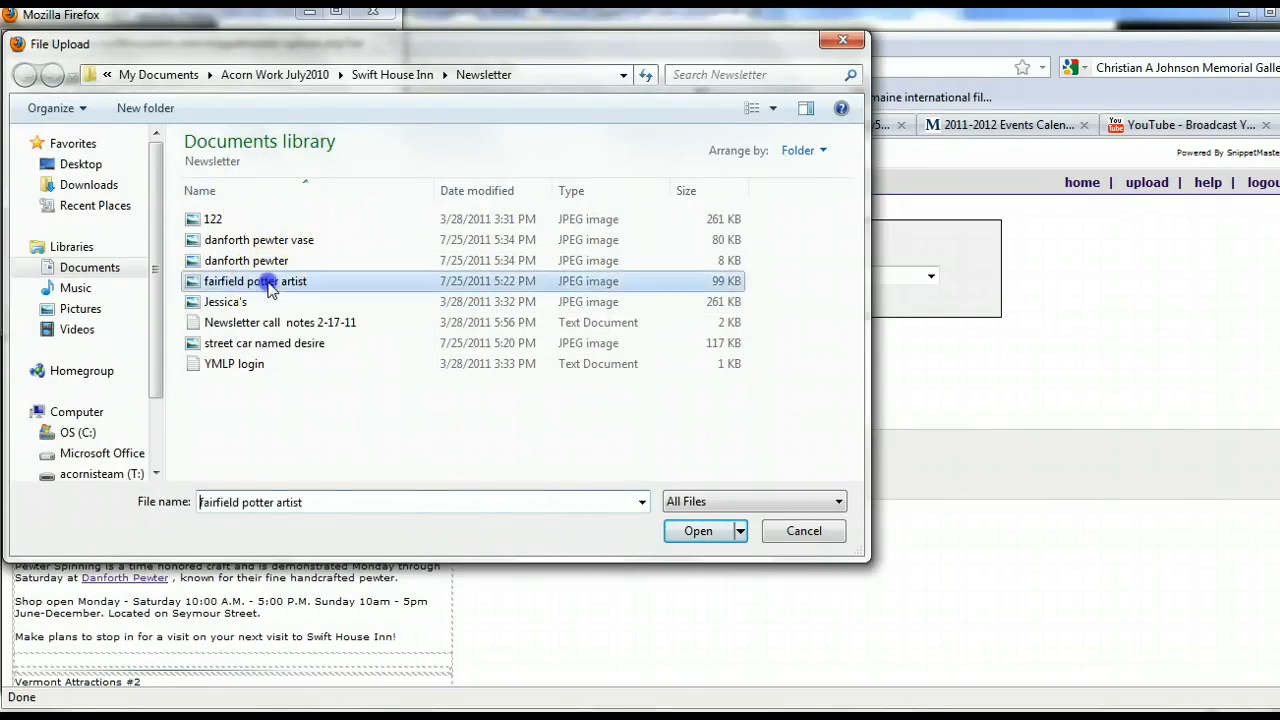
click(124, 184)
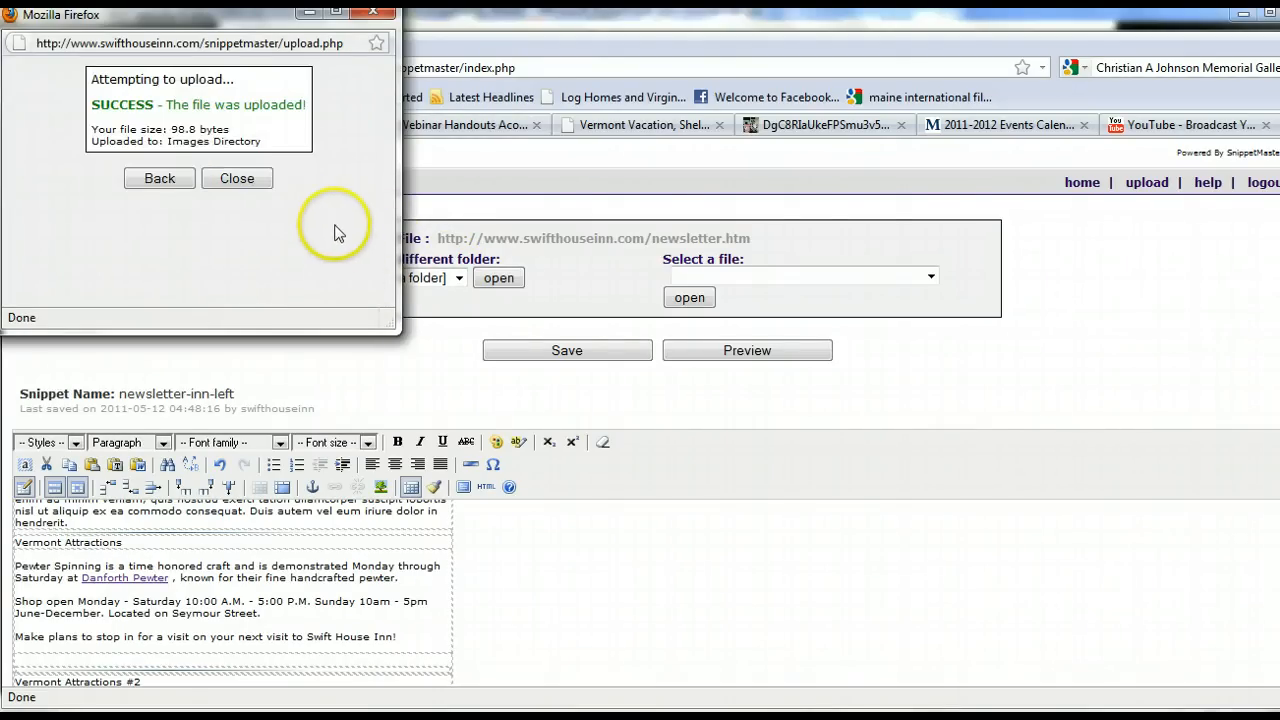
click(165, 184)
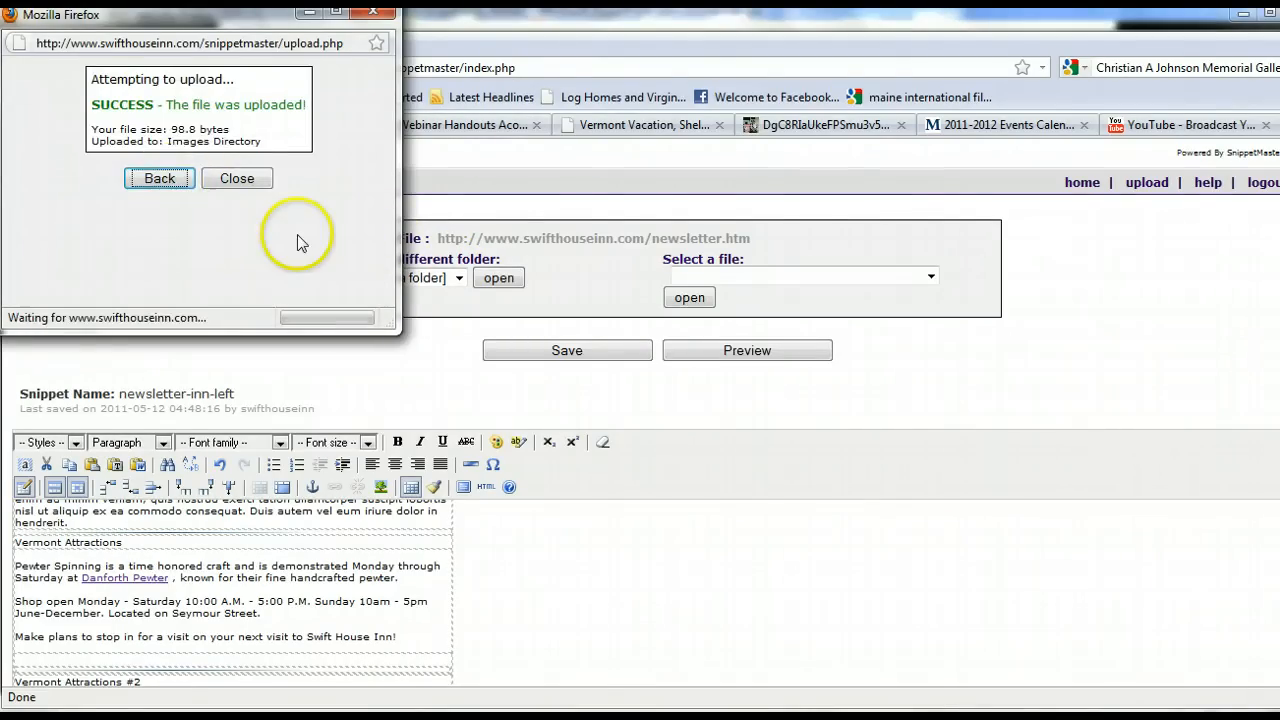
Upload the street car named desire image to the Images Directory and close the upload window.
click(131, 97)
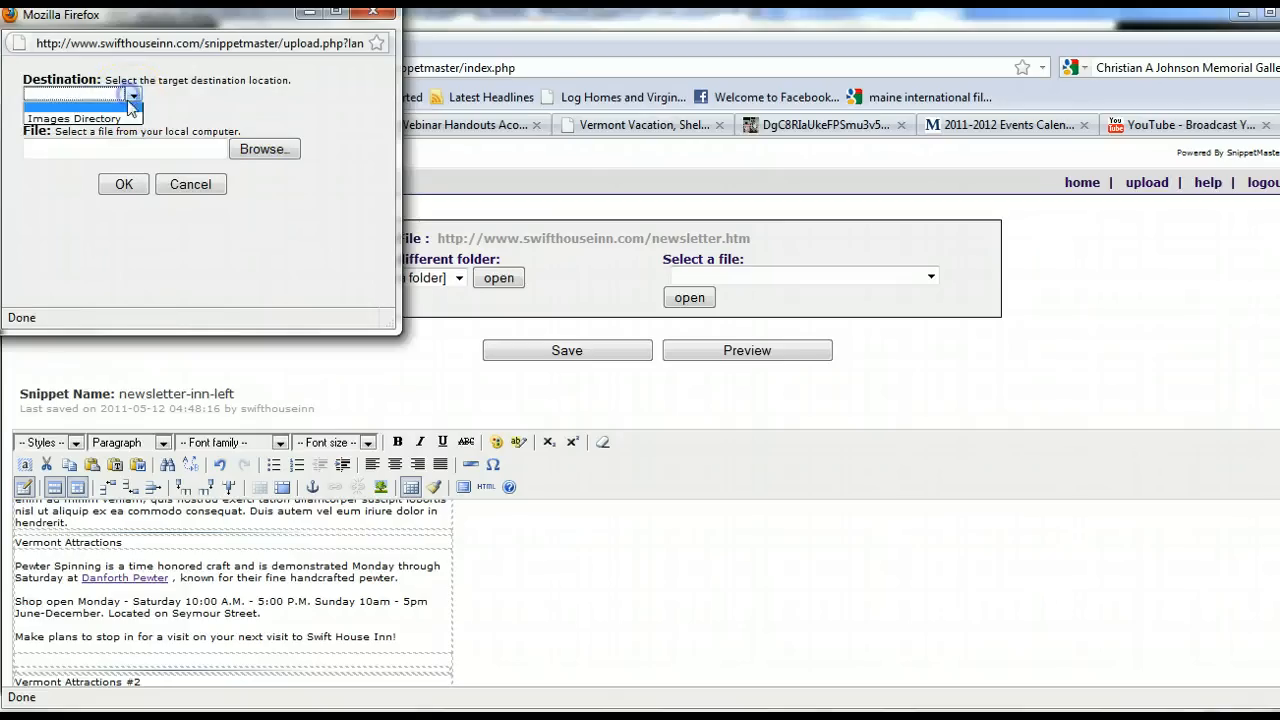
click(128, 113)
click(257, 152)
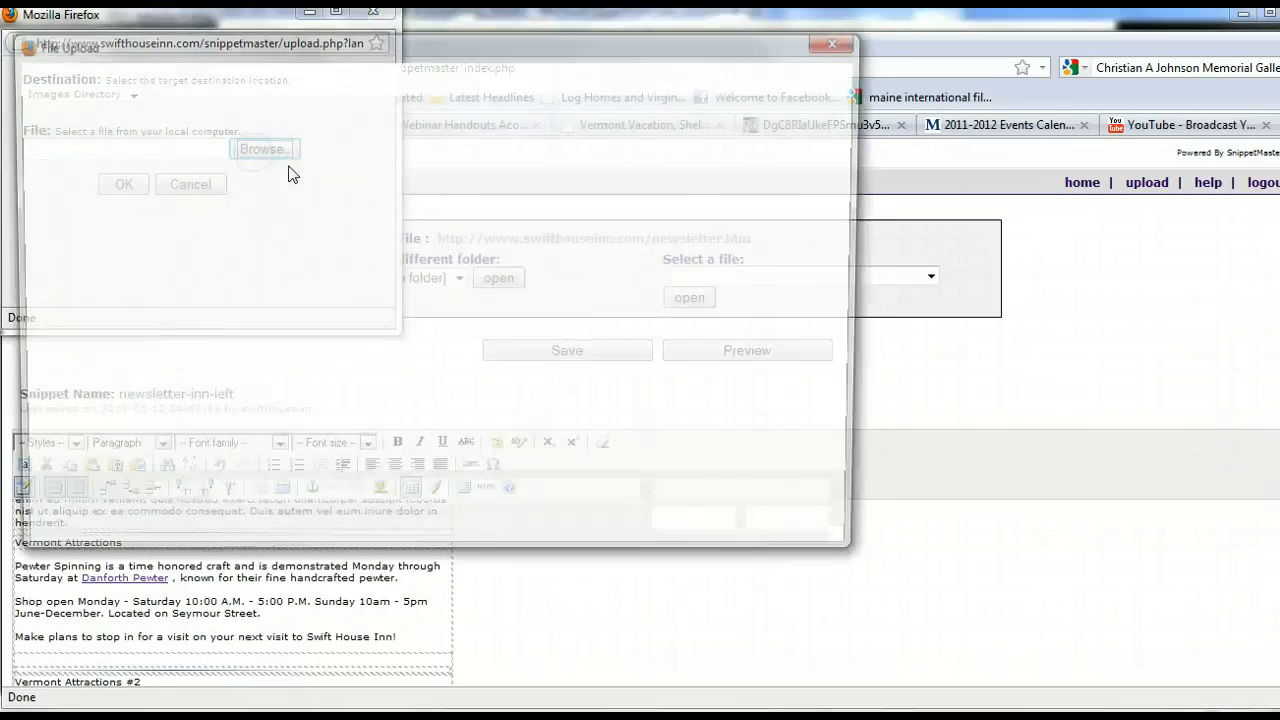
double_click(287, 352)
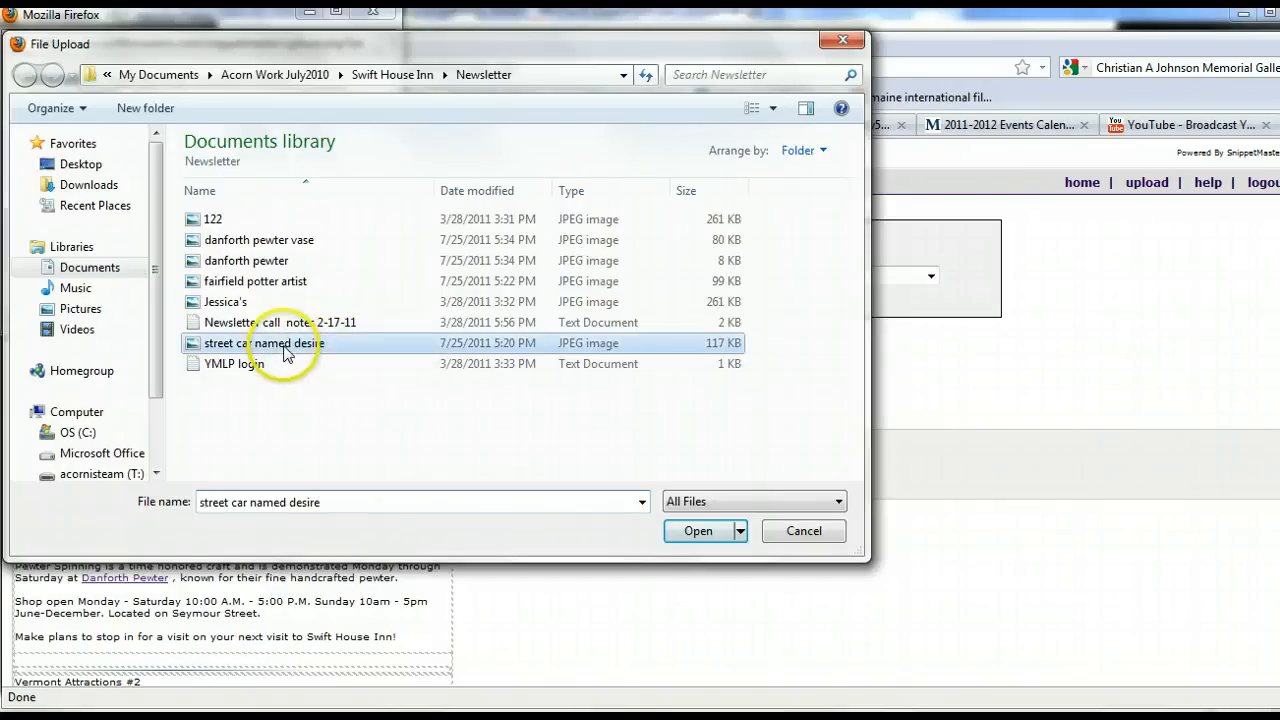
click(134, 188)
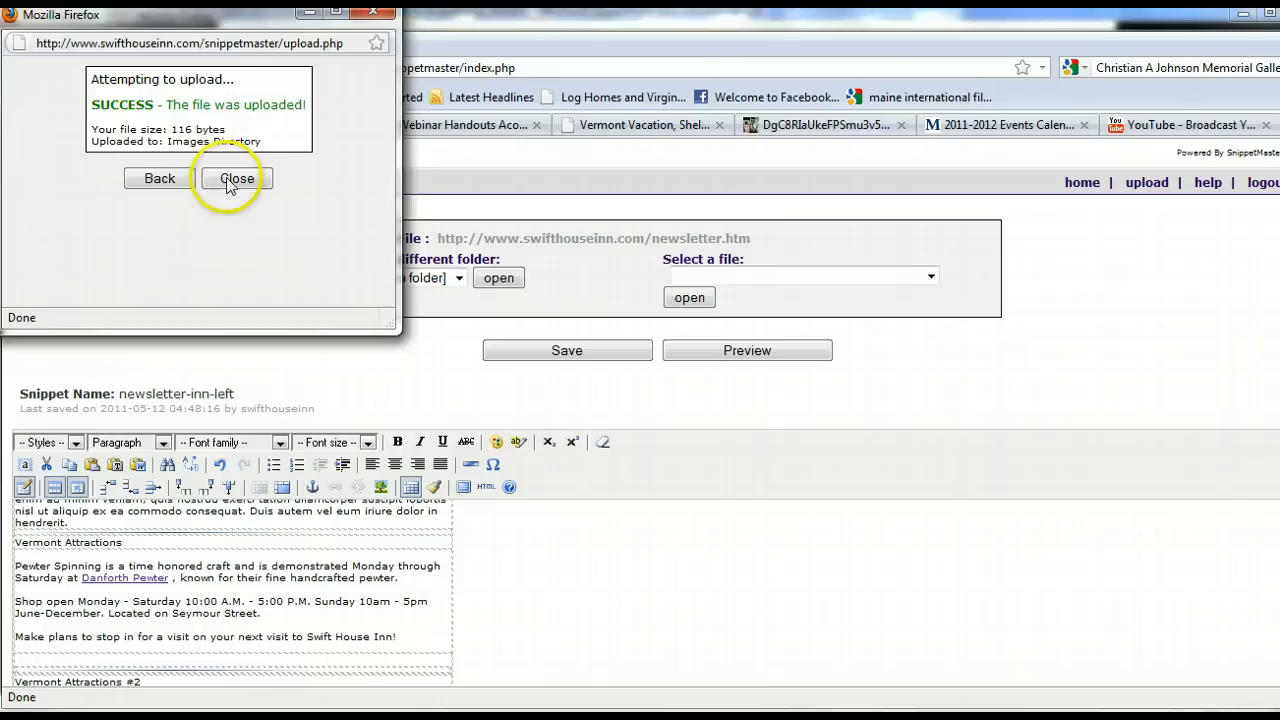
click(232, 178)
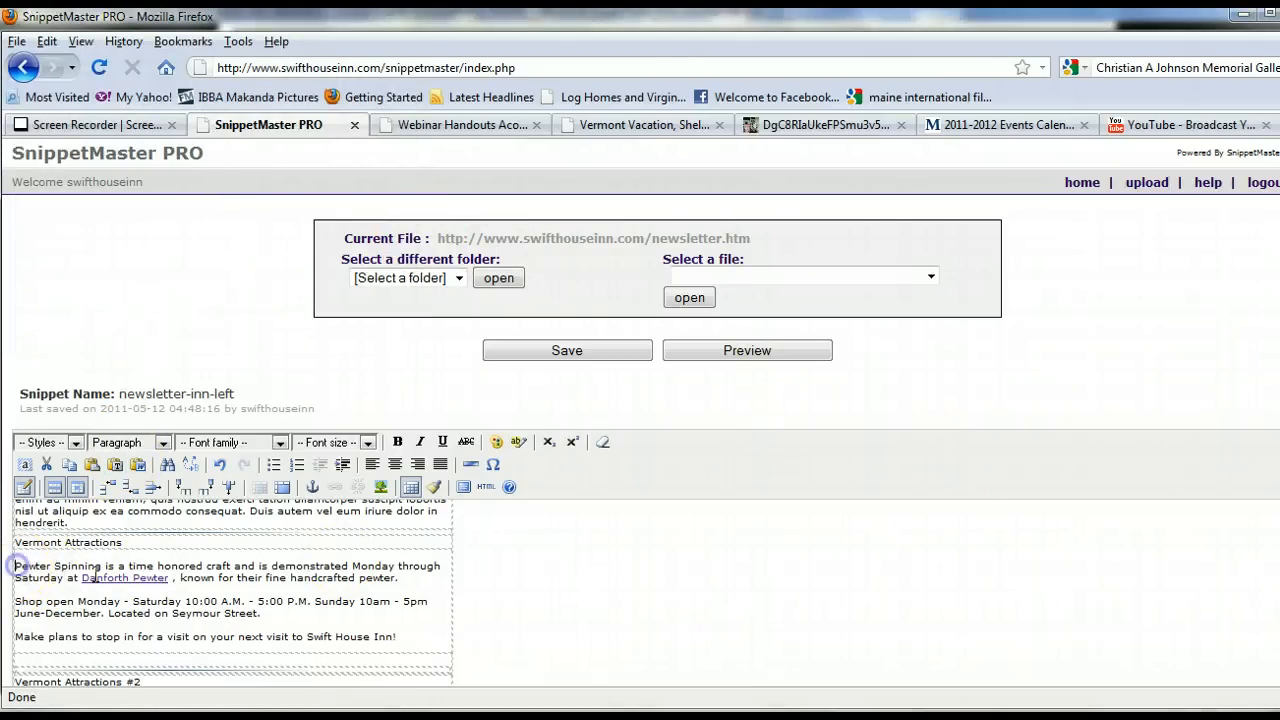
Choose danforth pewter.jpg from the site's images folder as a new image at the start of the Pewter Spinning paragraph.
click(257, 580)
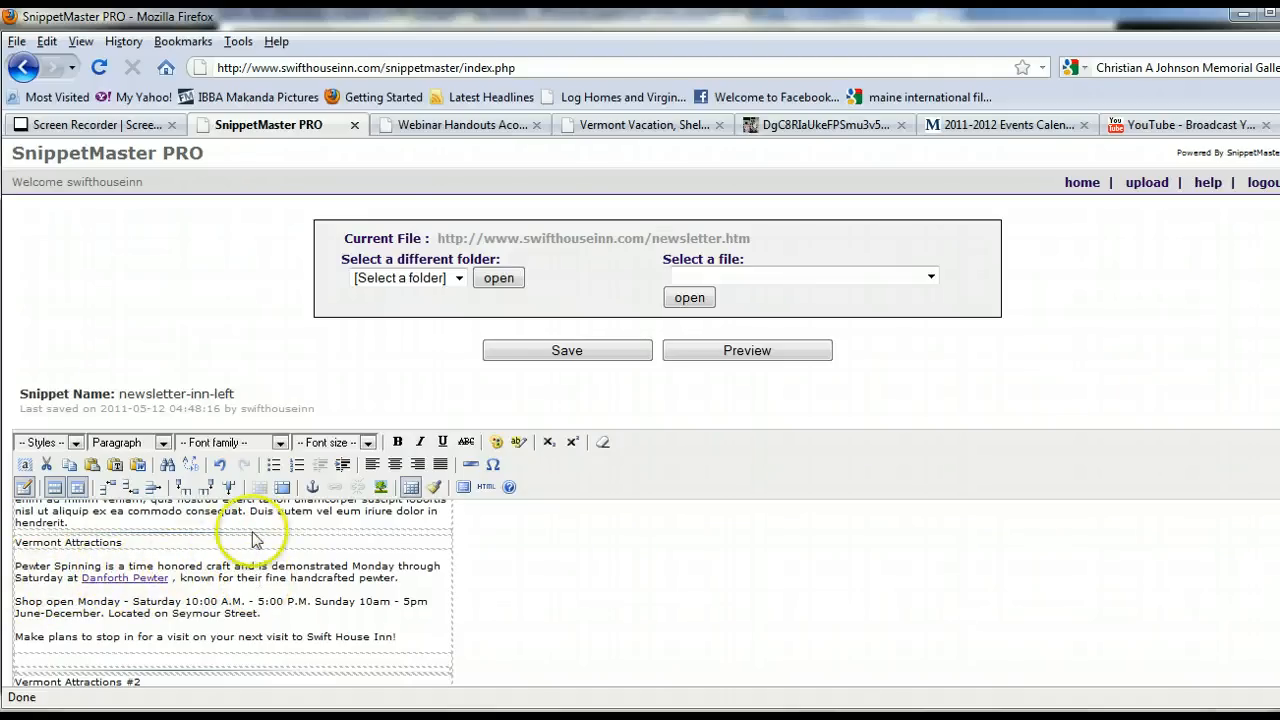
click(380, 488)
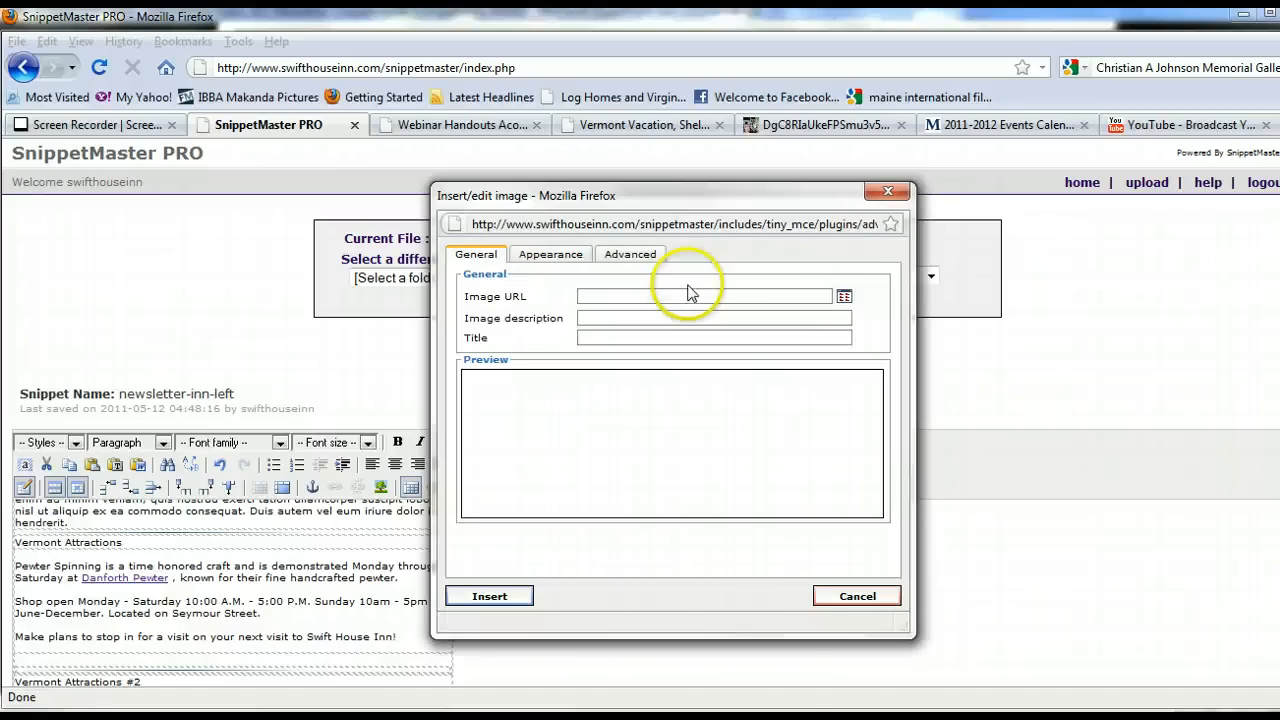
click(844, 298)
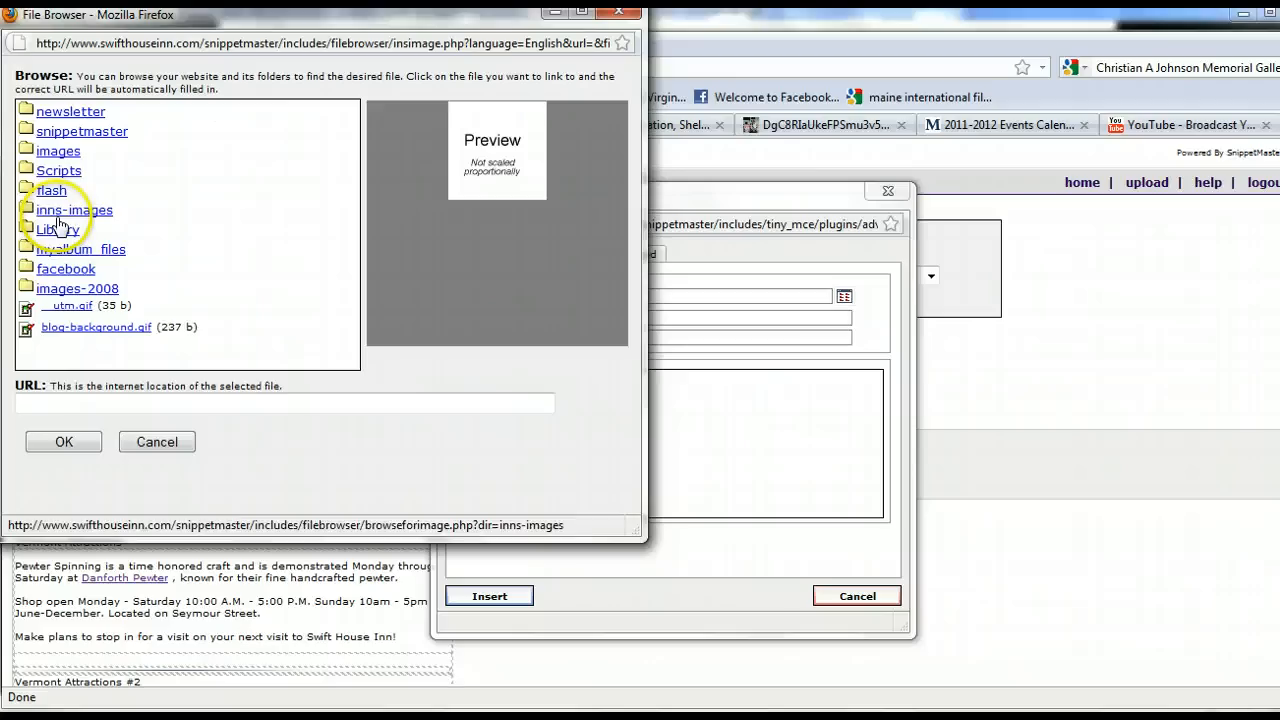
click(58, 151)
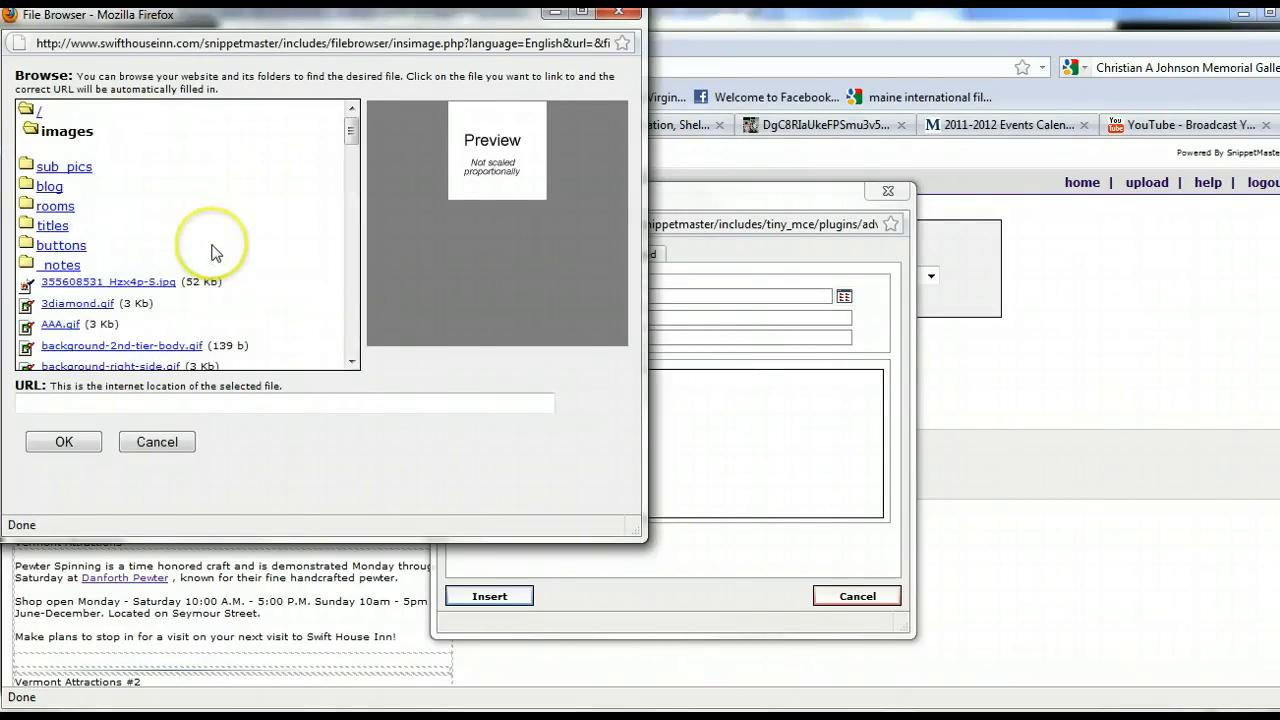
scroll(212, 252, down, 5)
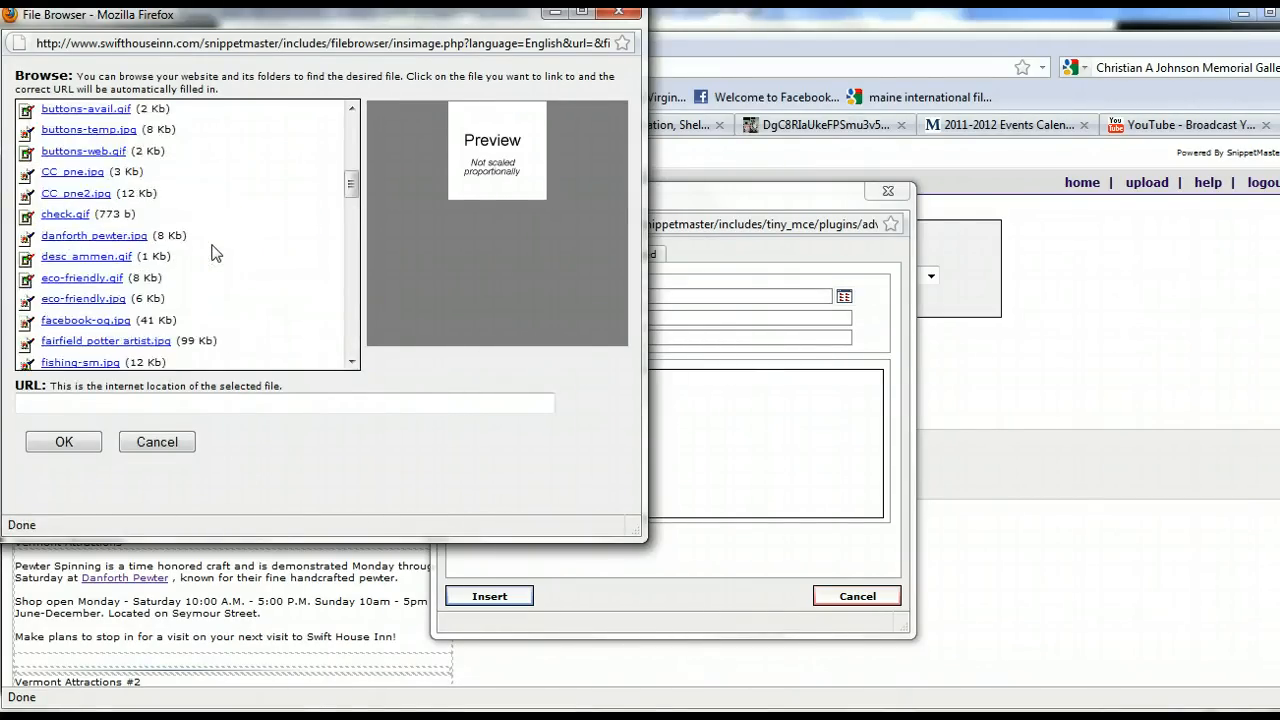
click(88, 236)
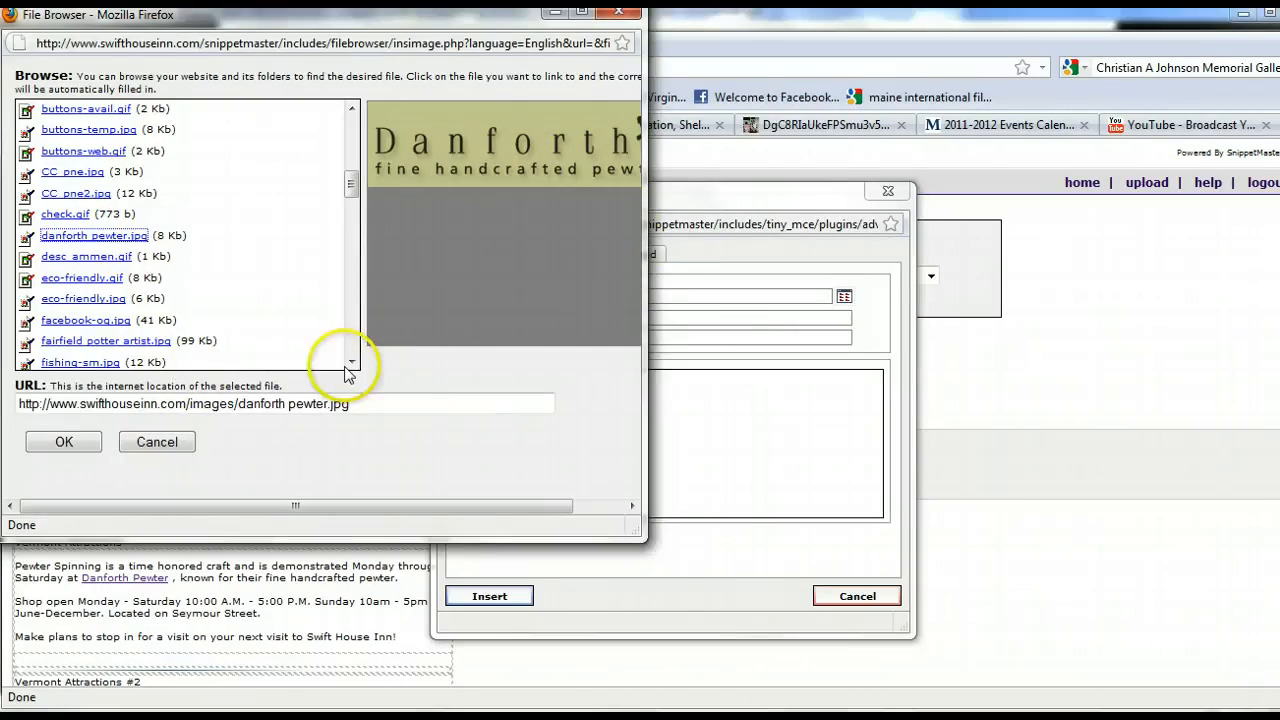
click(64, 442)
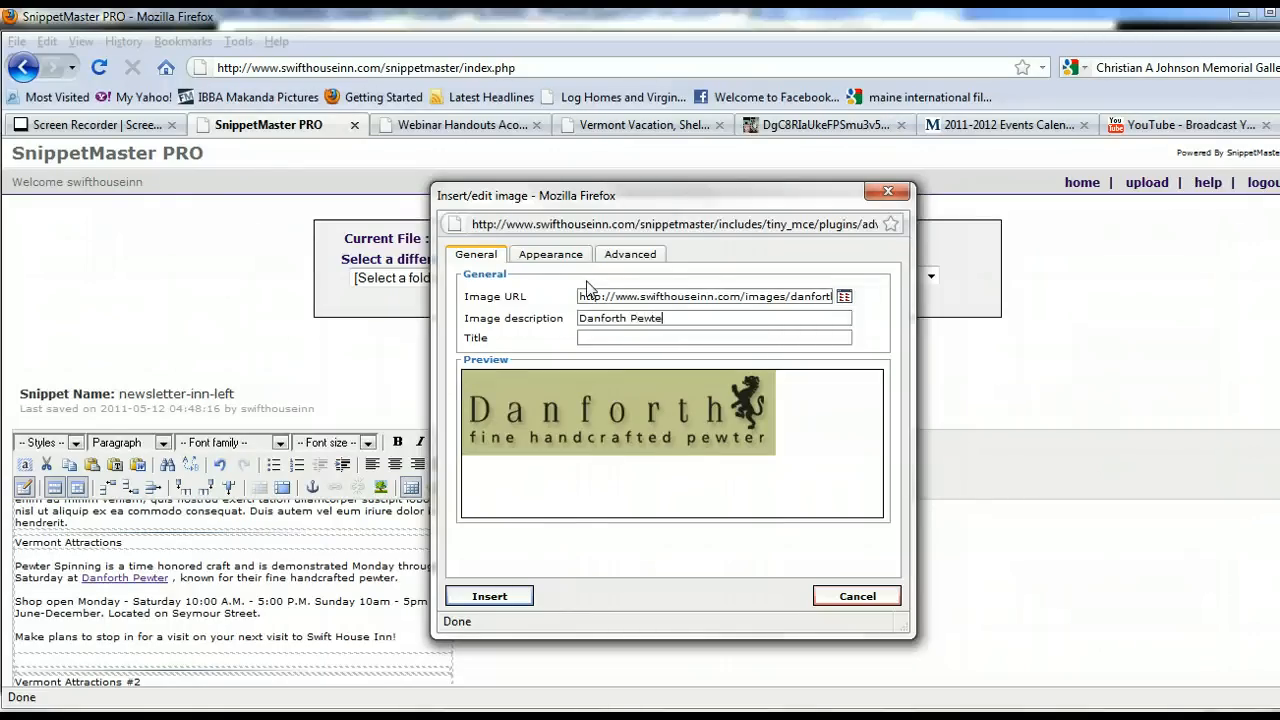
Set the image alignment to Left with vertical and horizontal spacing of 5.
click(552, 257)
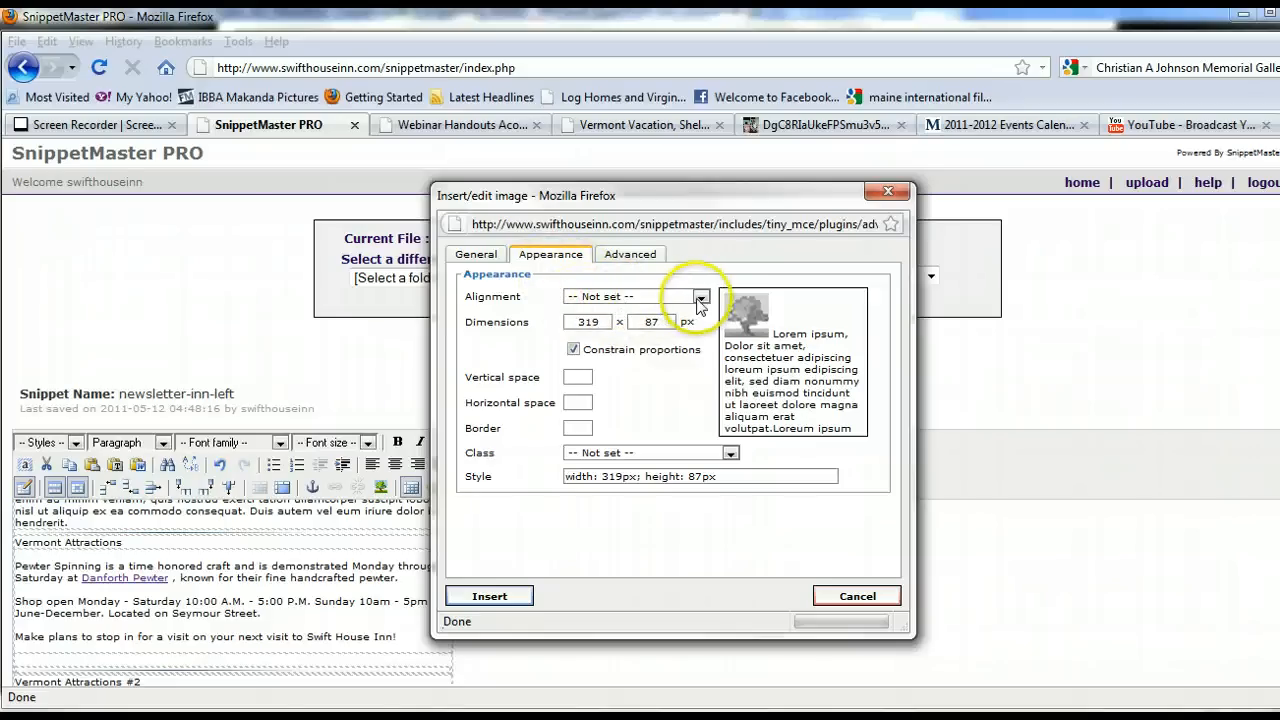
click(702, 298)
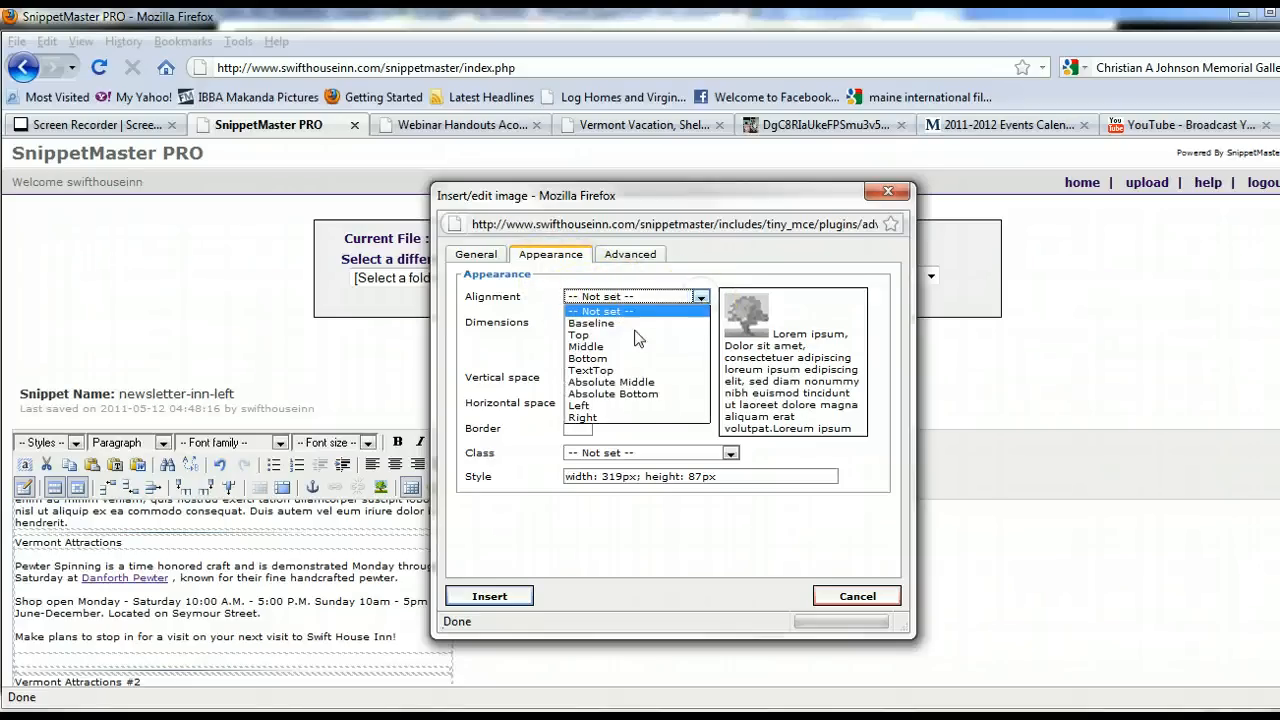
click(598, 410)
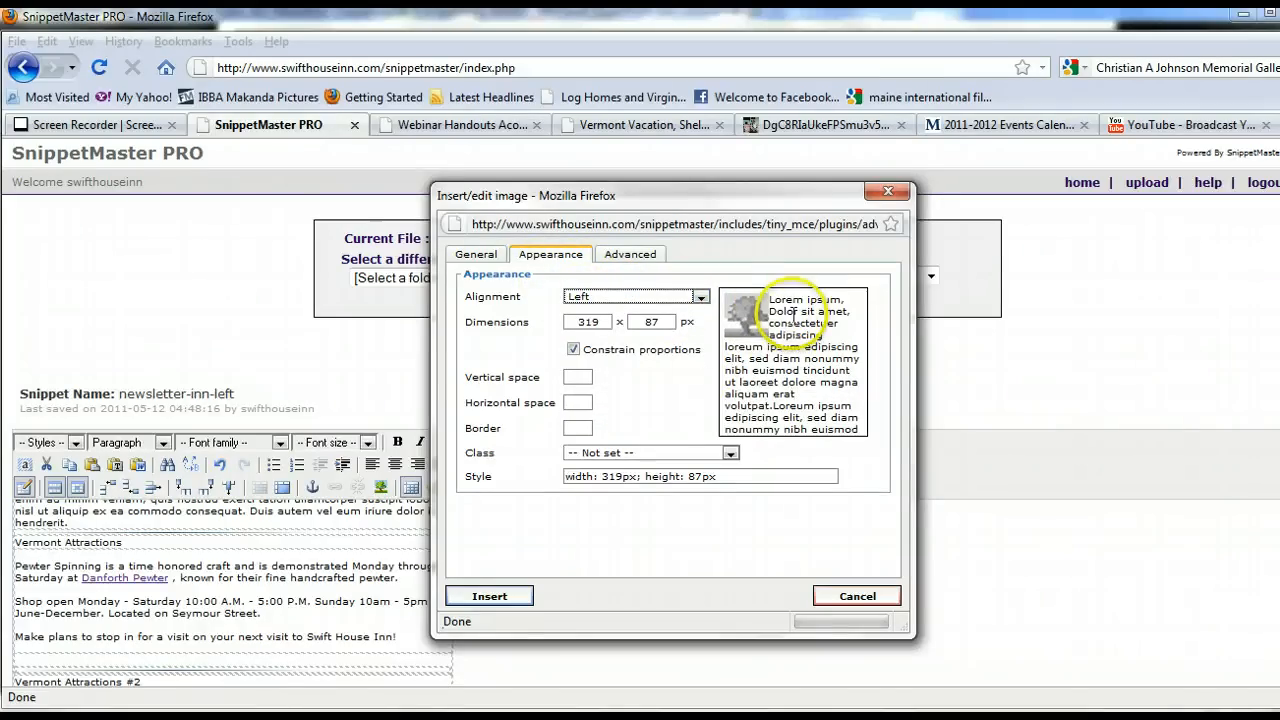
click(582, 376)
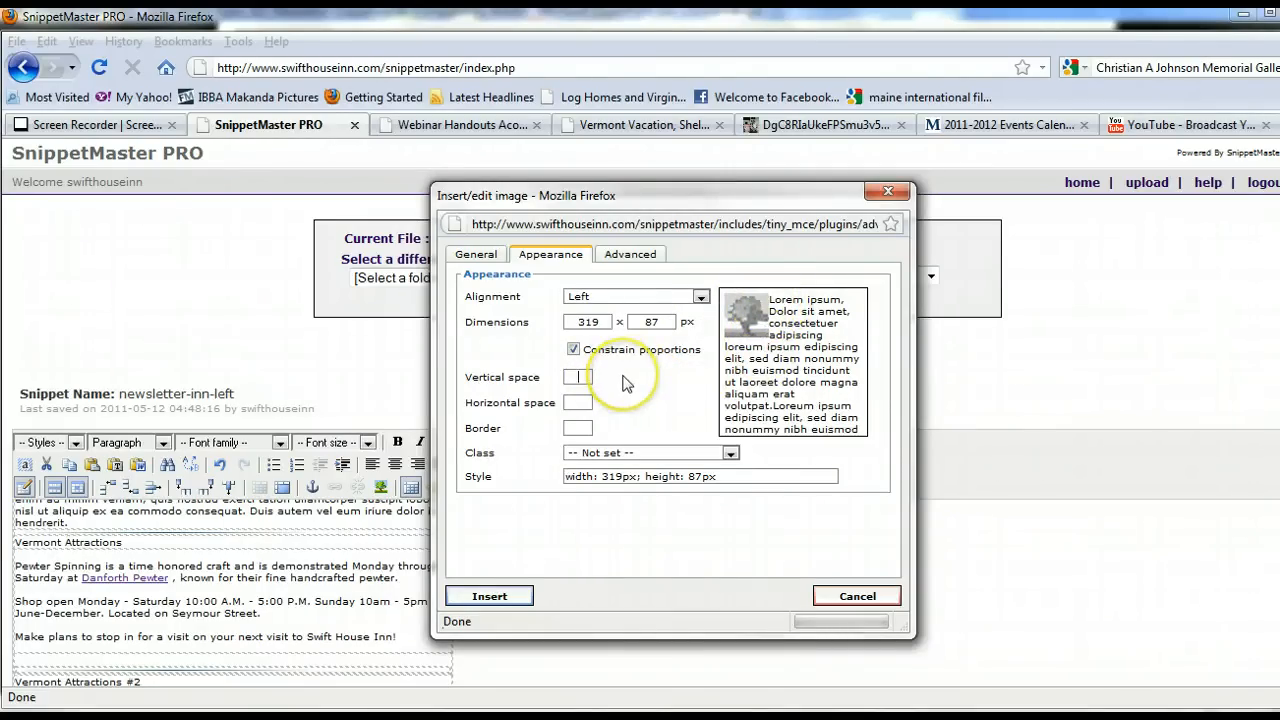
text(5)
click(589, 403)
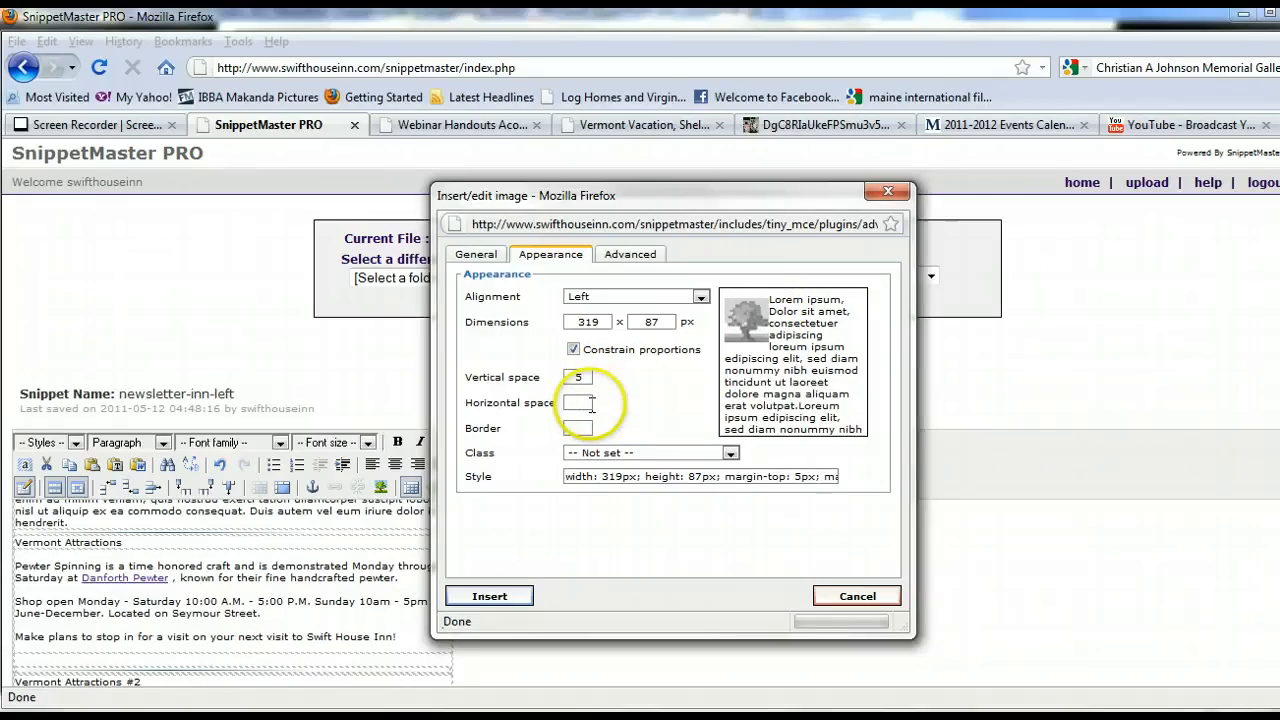
key(Tab)
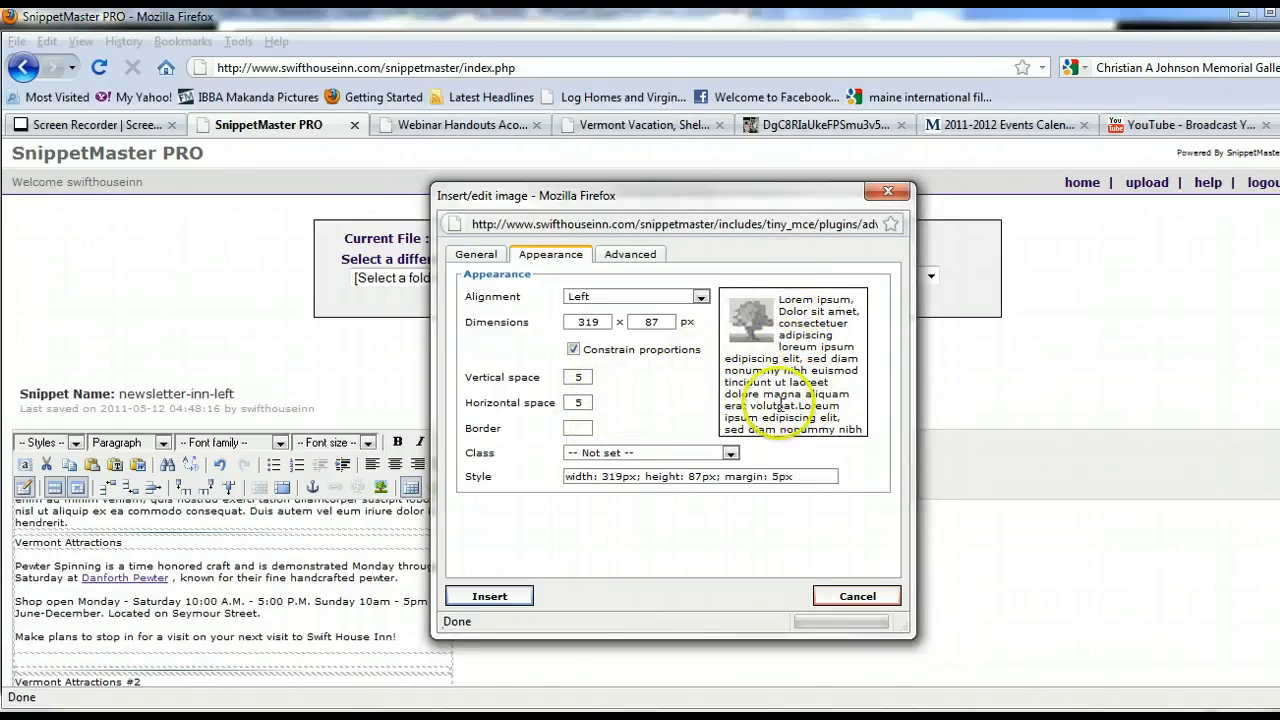
Set the image width to 150 px and a border of 1, then insert the image.
click(597, 322)
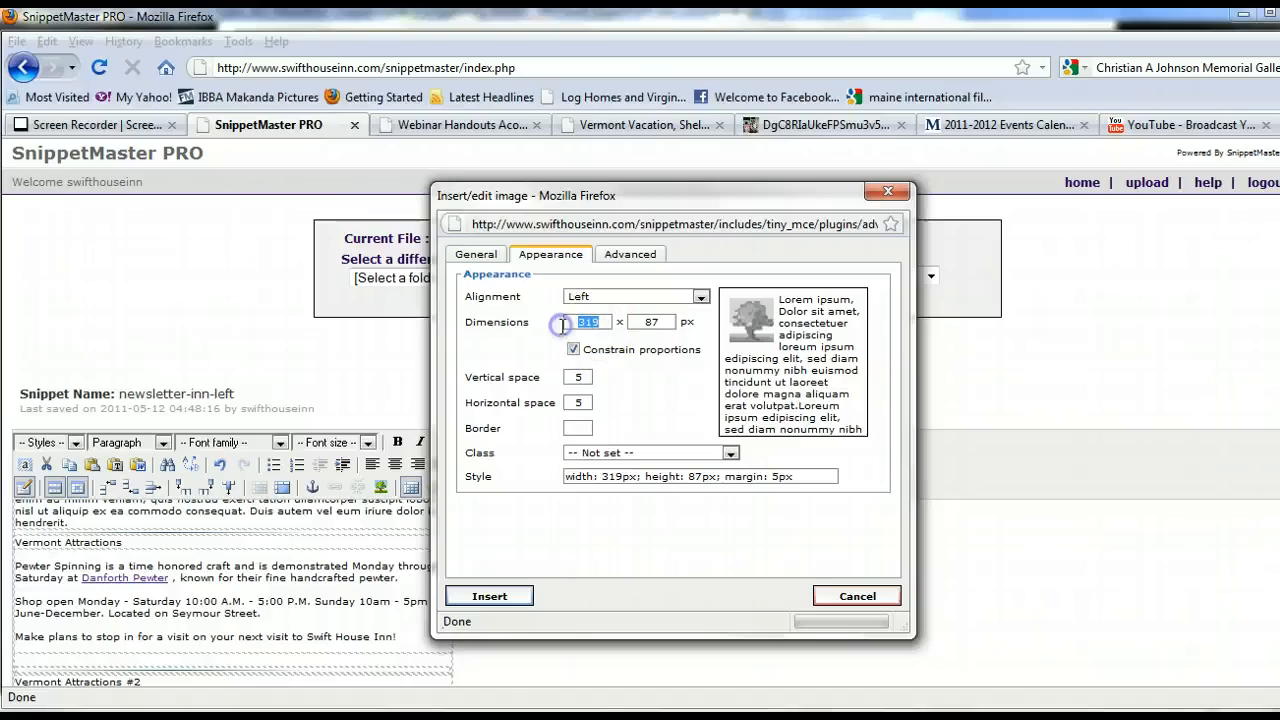
text(1)
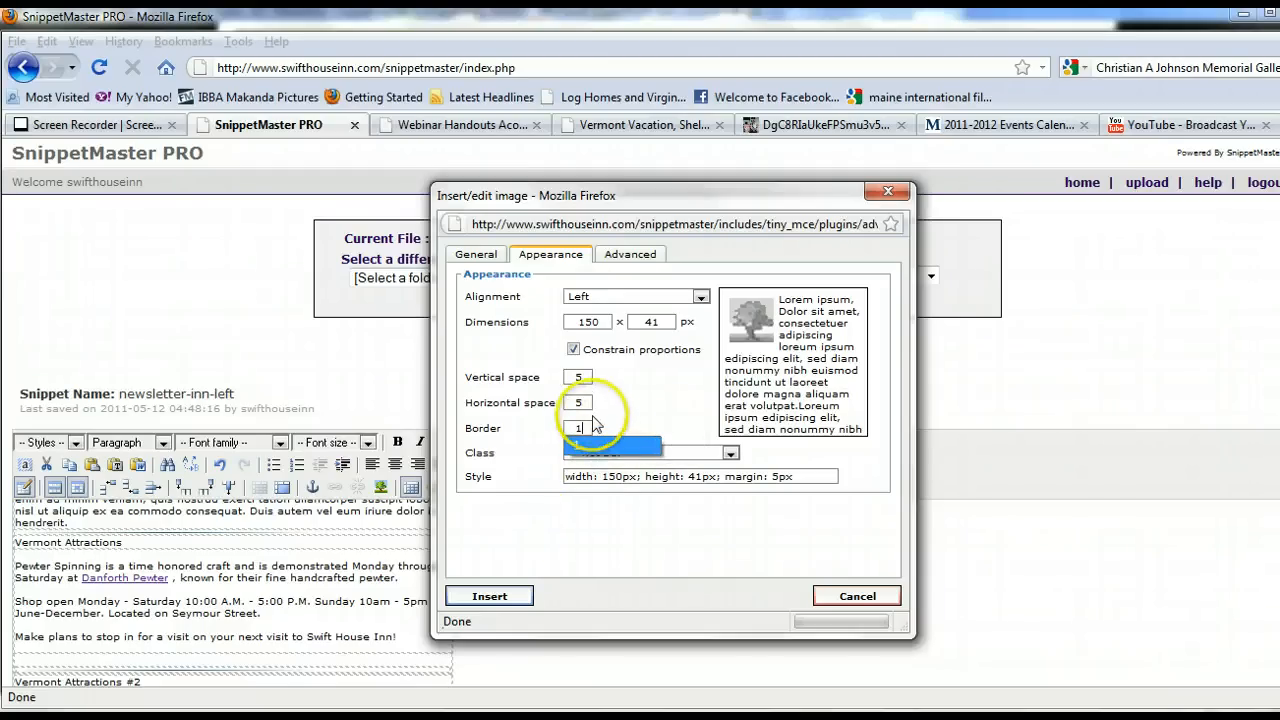
click(585, 403)
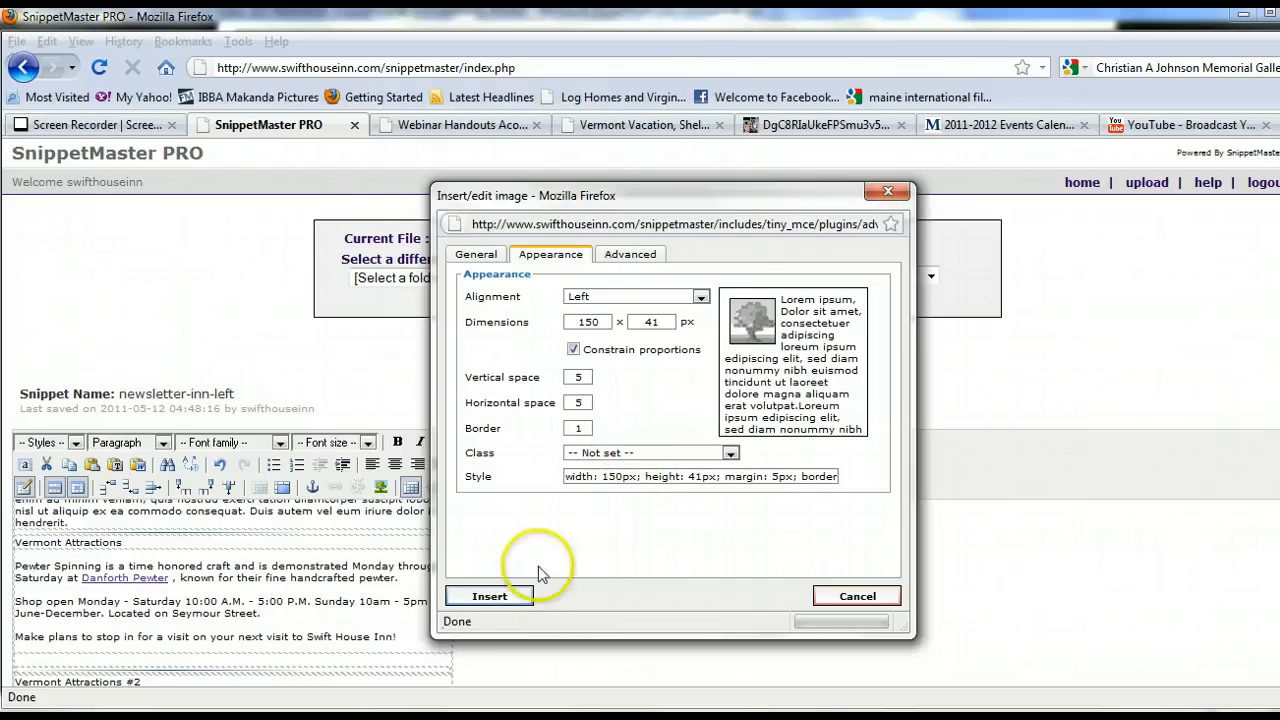
click(492, 594)
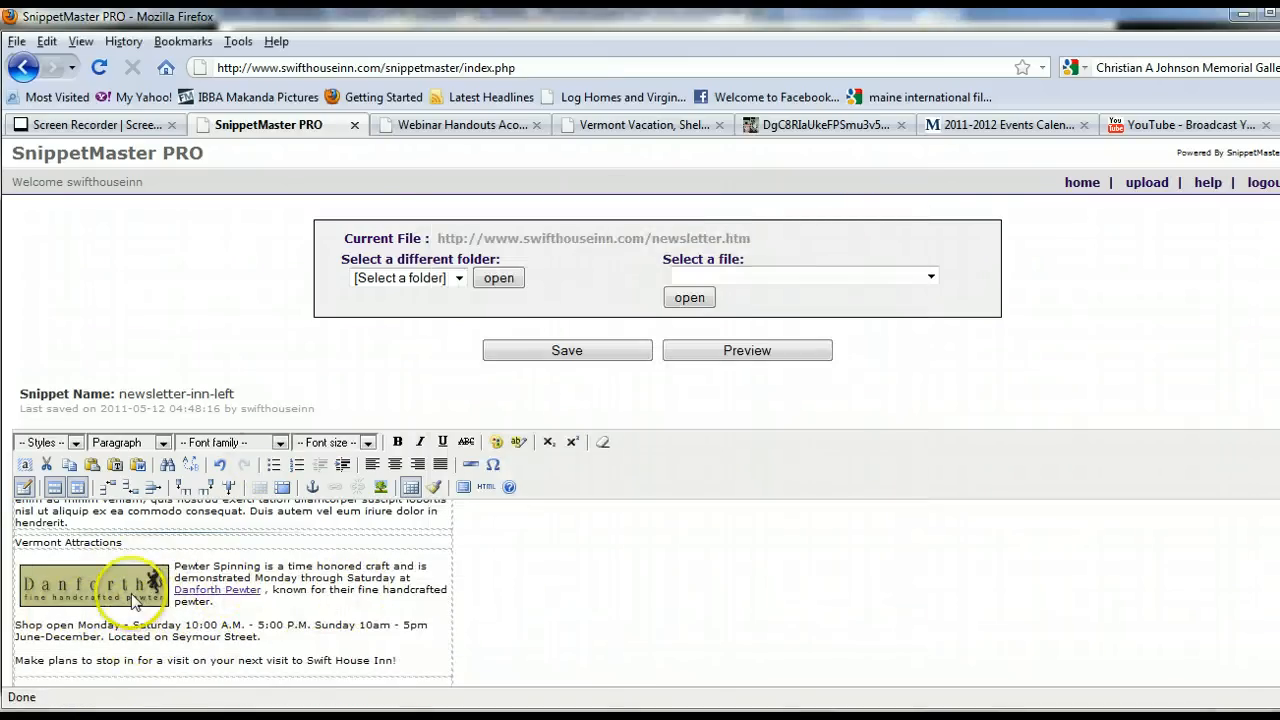
Preview the newsletter and examine the Vermont Attractions section with the new image.
click(174, 568)
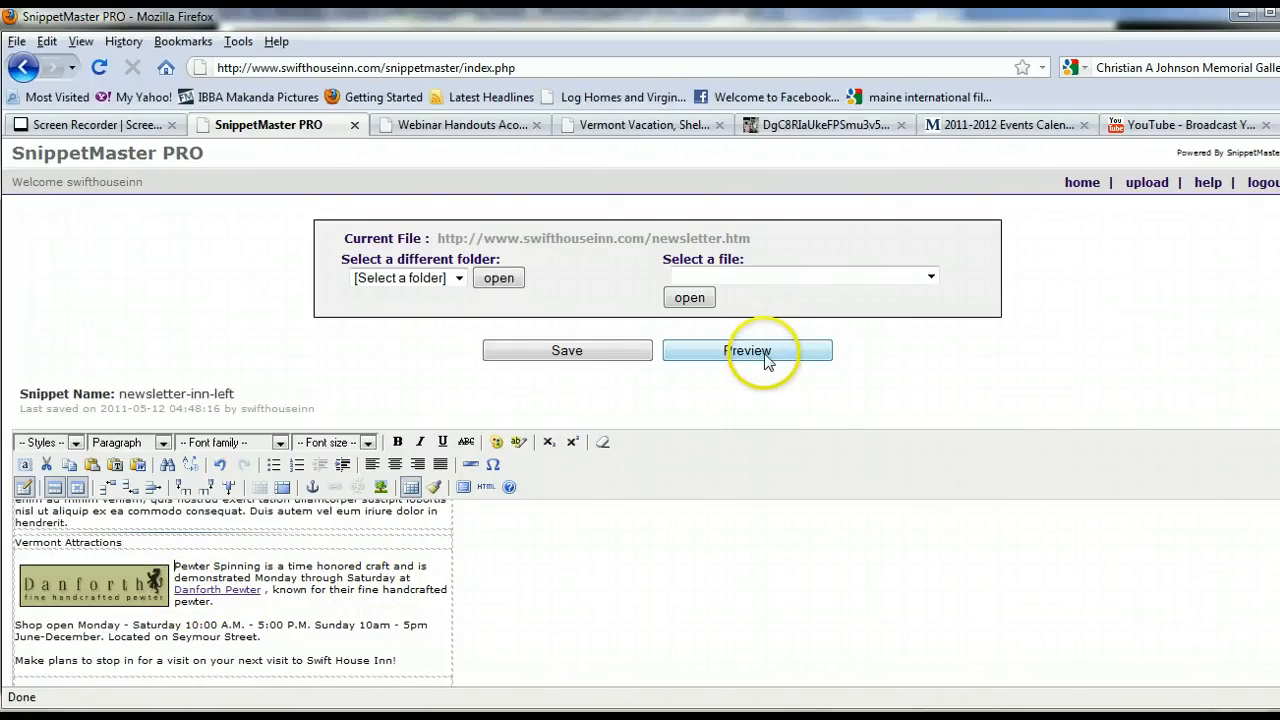
click(765, 353)
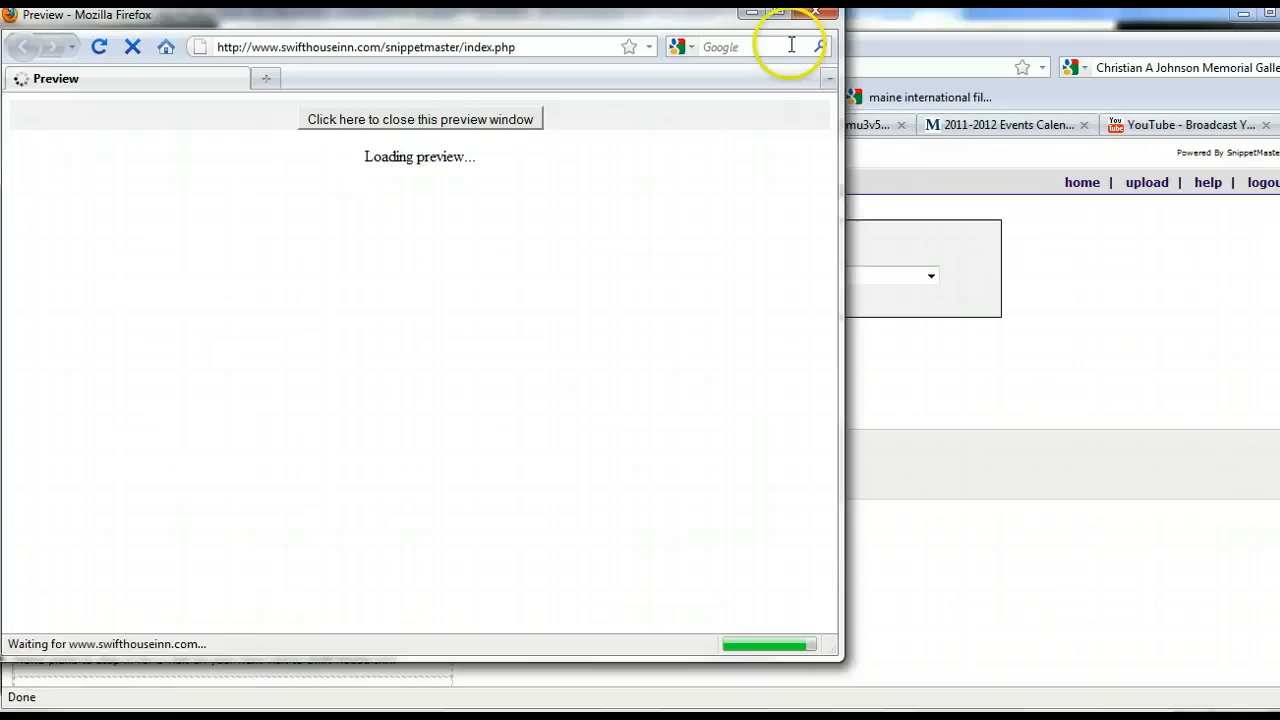
scroll(808, 302, down, 8)
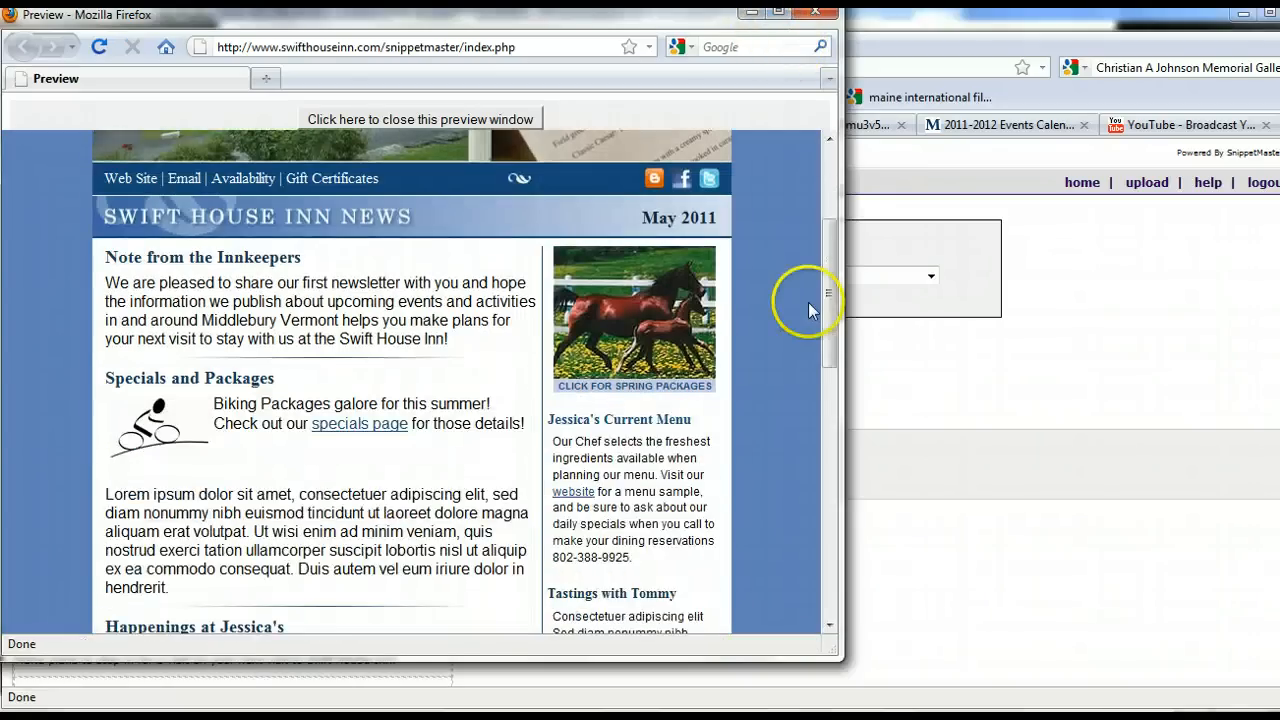
scroll(774, 322, down, 4)
scroll(774, 322, down, 2)
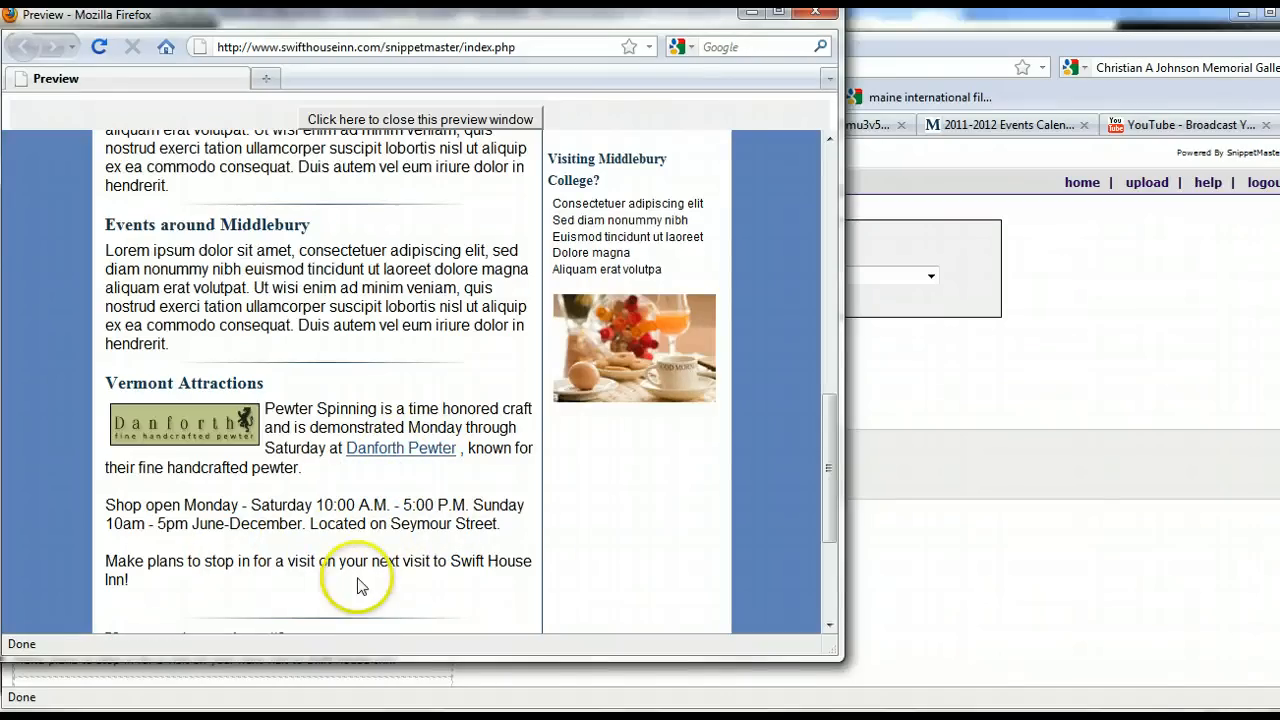
click(462, 119)
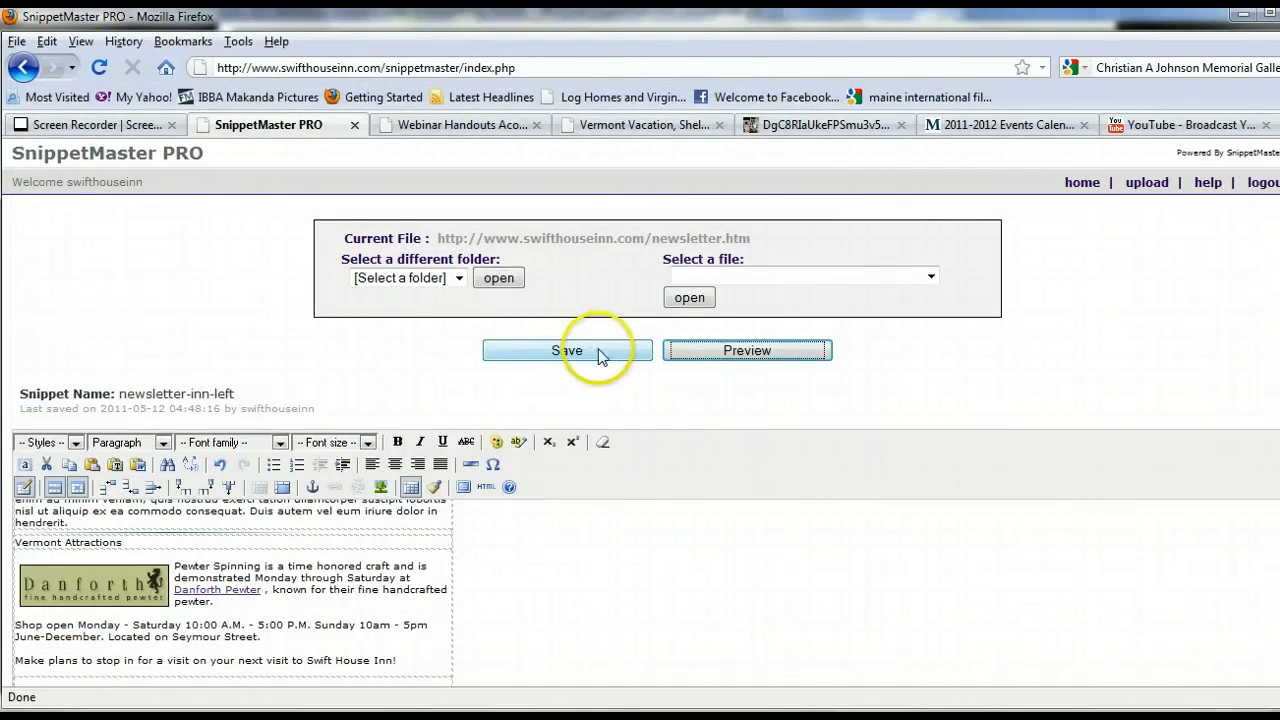
Save the newsletter and reopen newsletter.htm for editing.
click(598, 352)
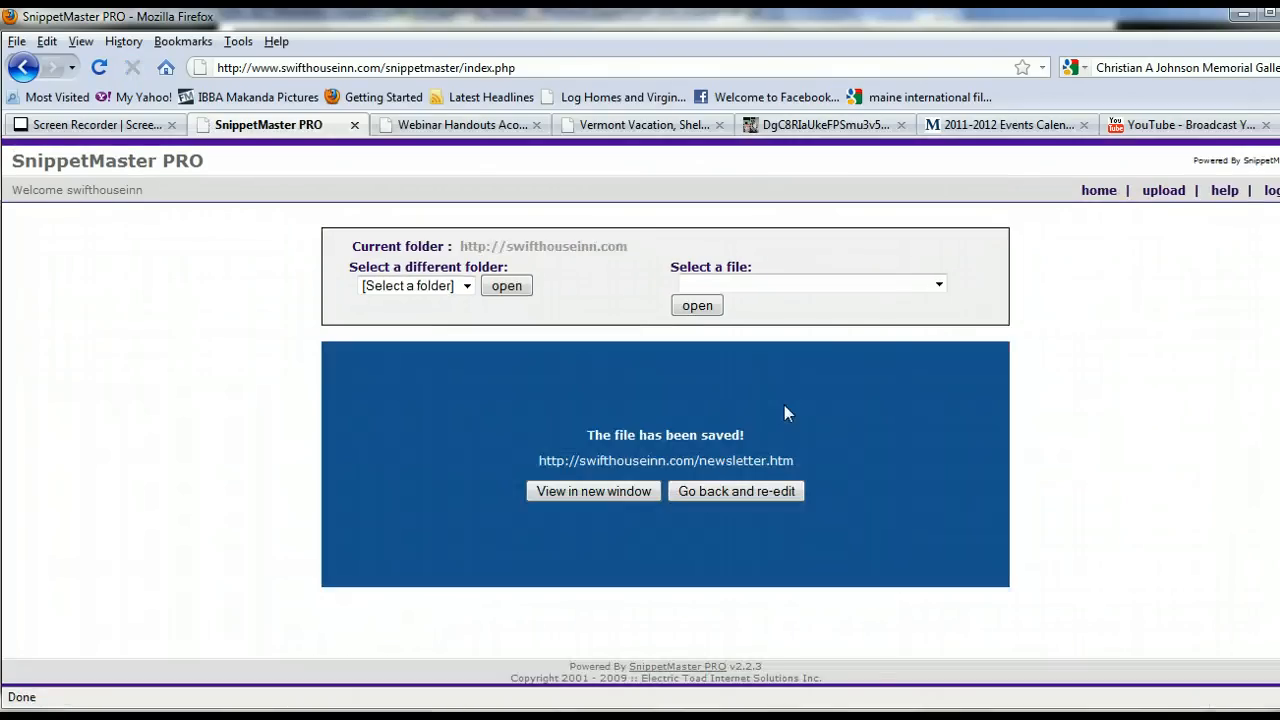
click(938, 284)
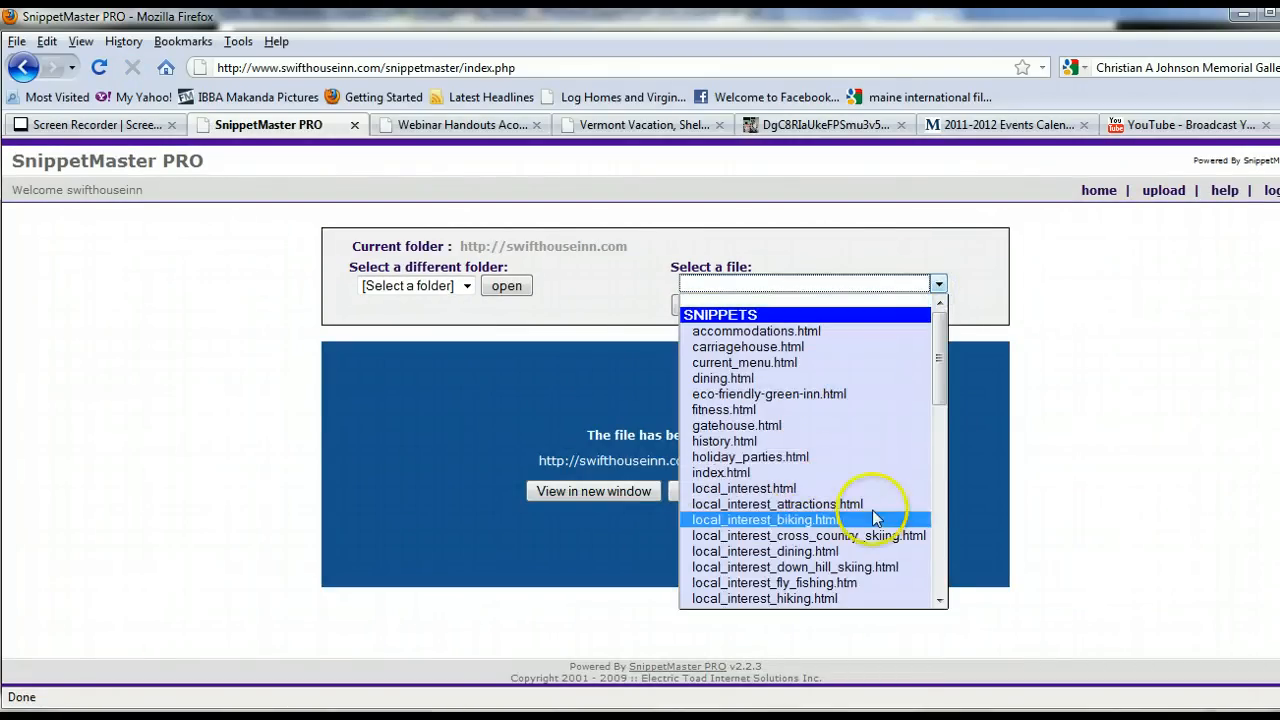
click(938, 560)
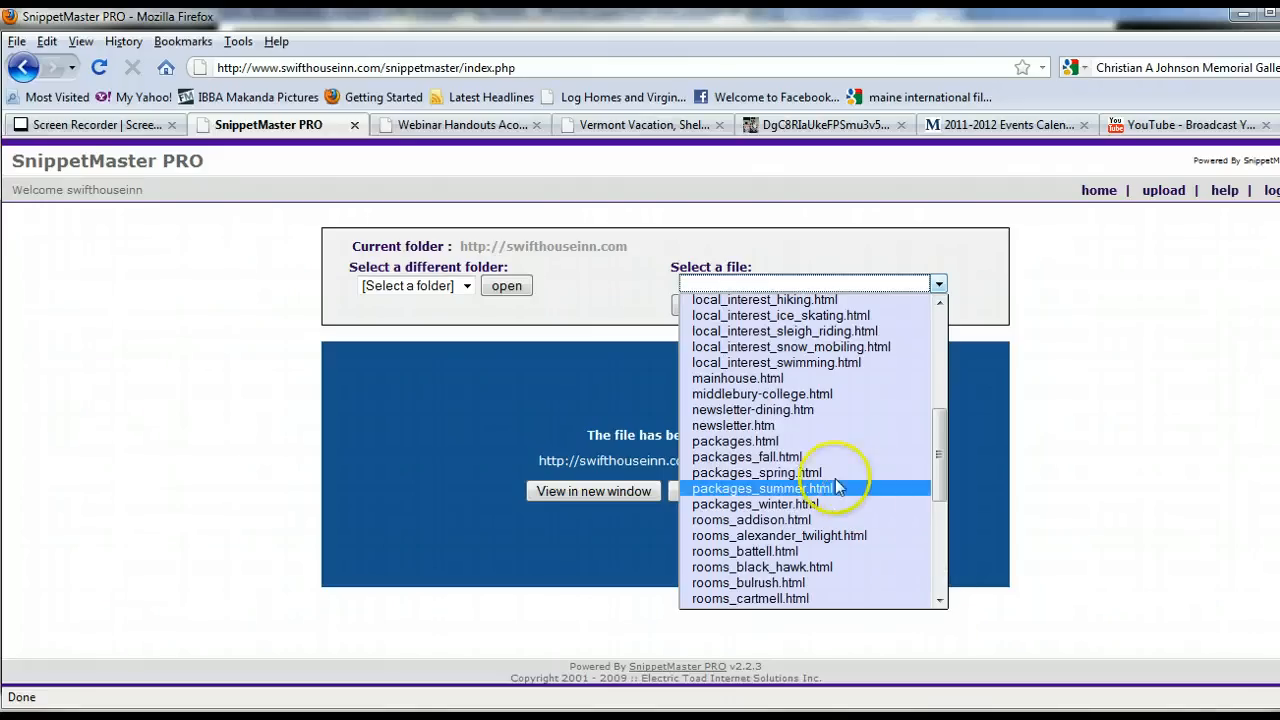
click(764, 426)
click(710, 305)
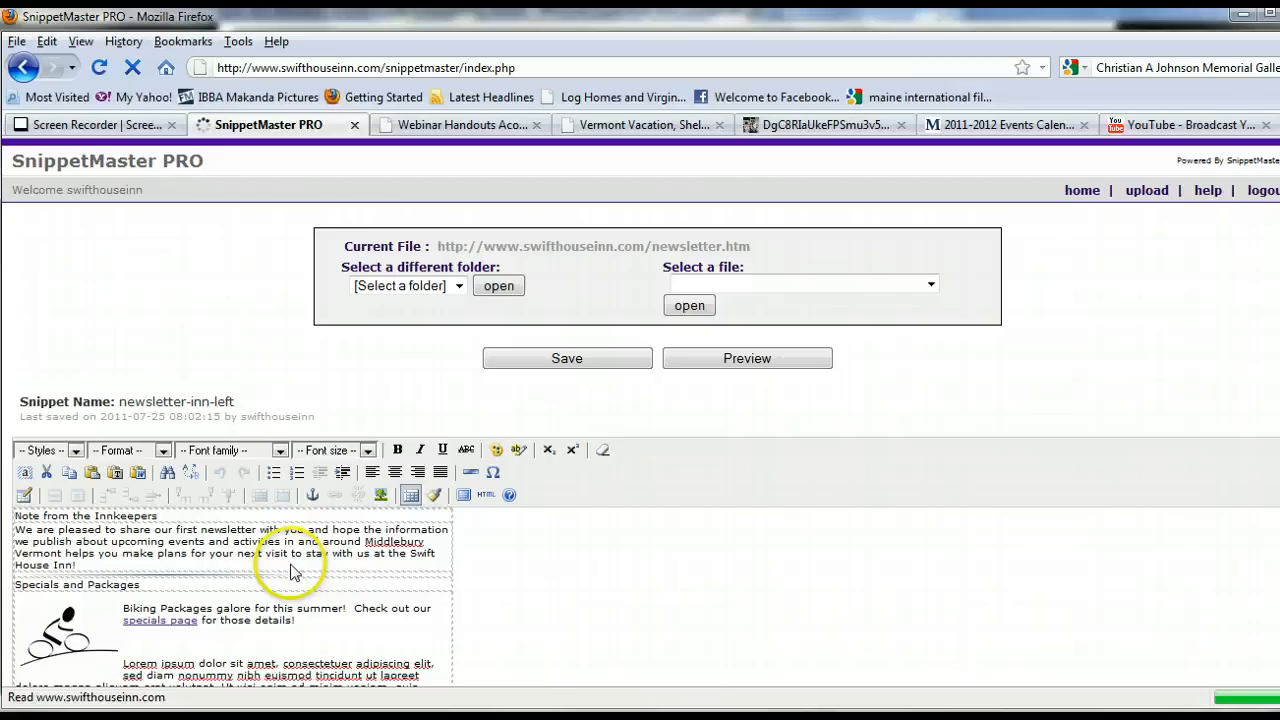
Replace the placeholder text under Events around Middlebury with the A Streetcar Named Desire event details copied from the notes.
scroll(640, 582, down, 5)
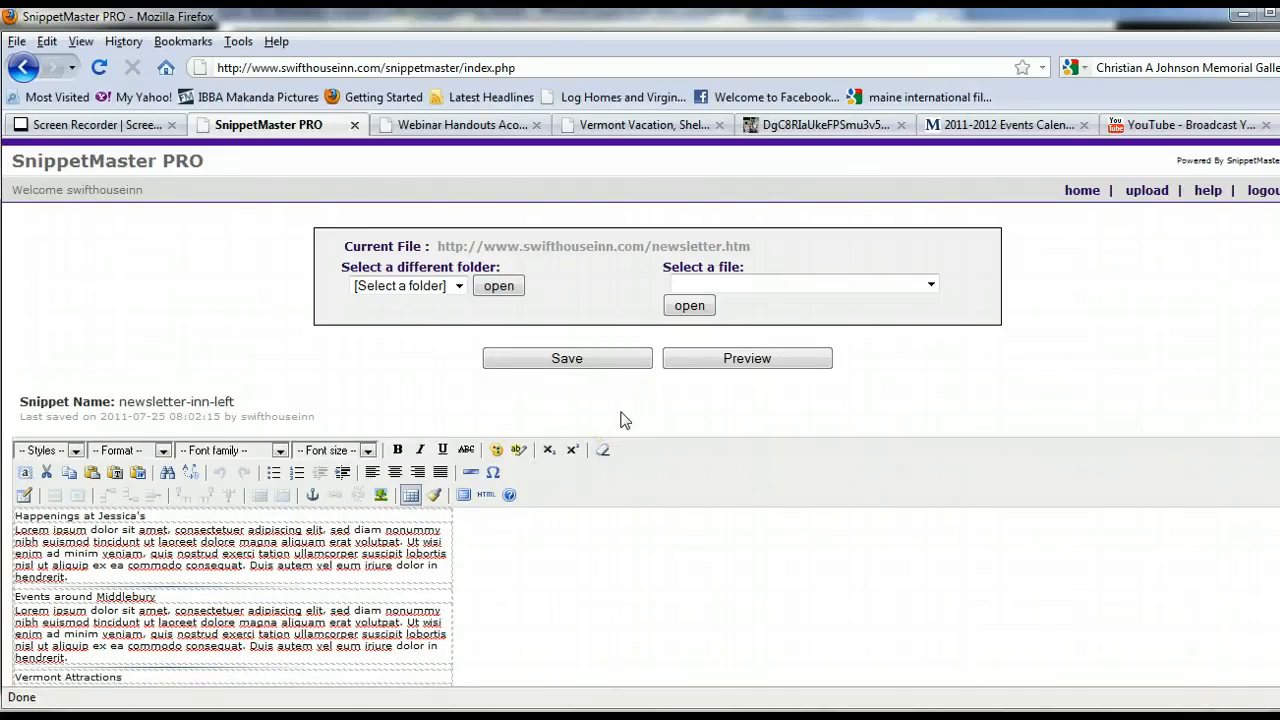
key(alt+Tab)
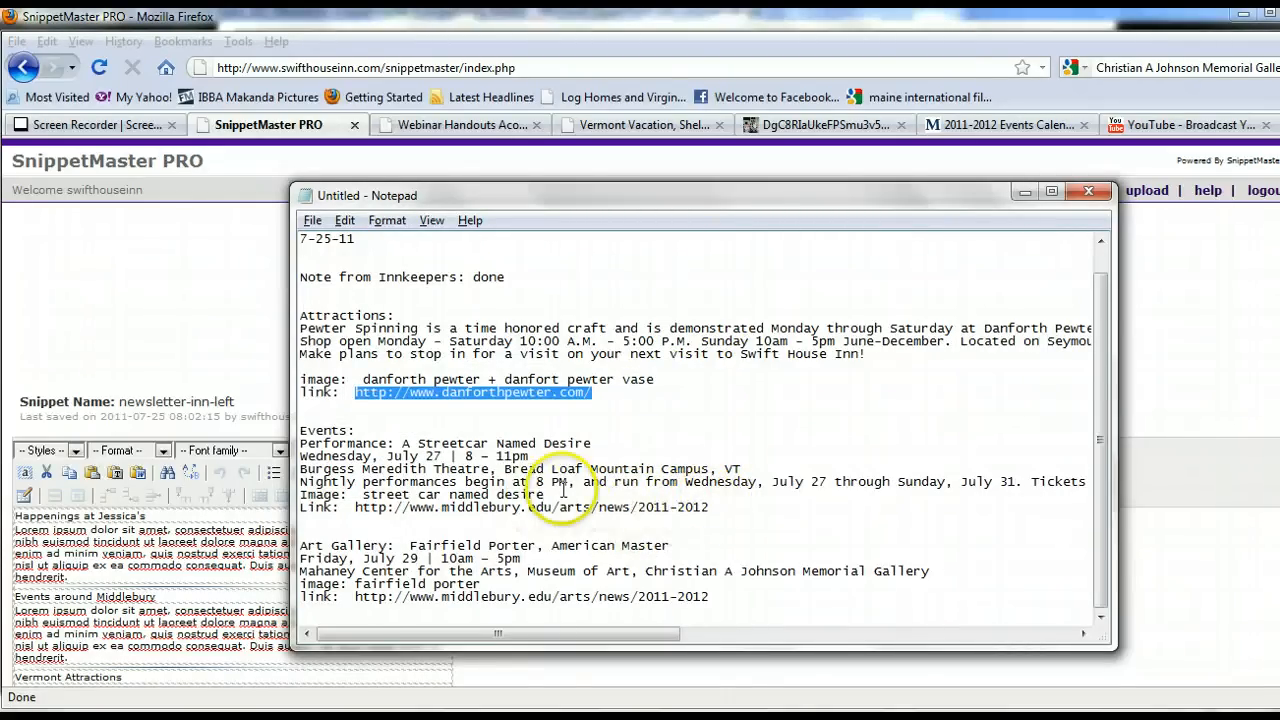
drag(545, 495, 282, 445)
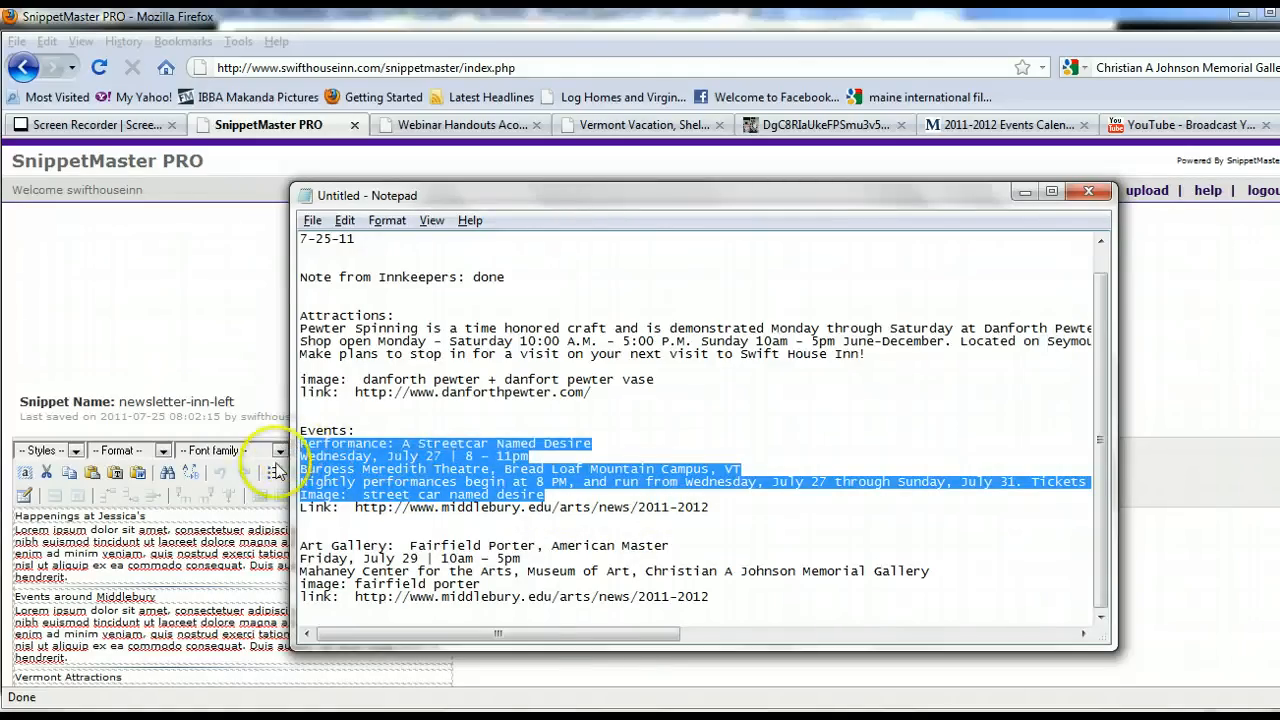
click(190, 622)
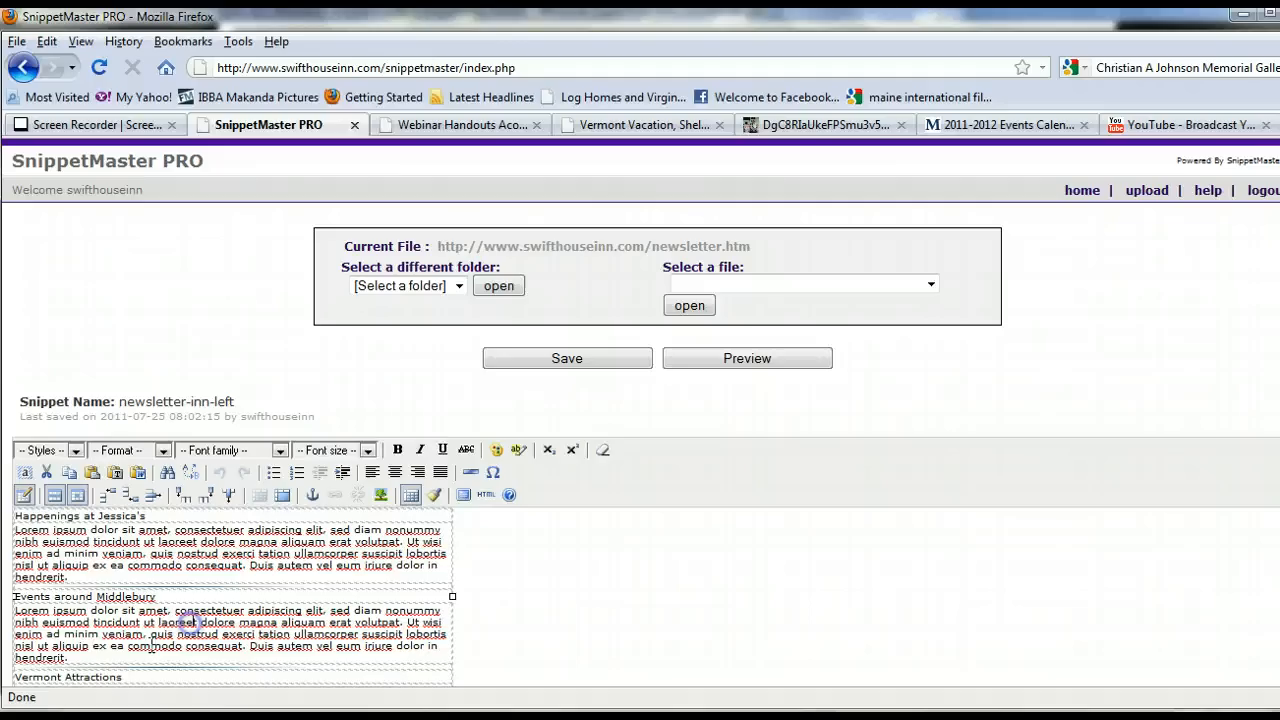
drag(66, 658, 15, 611)
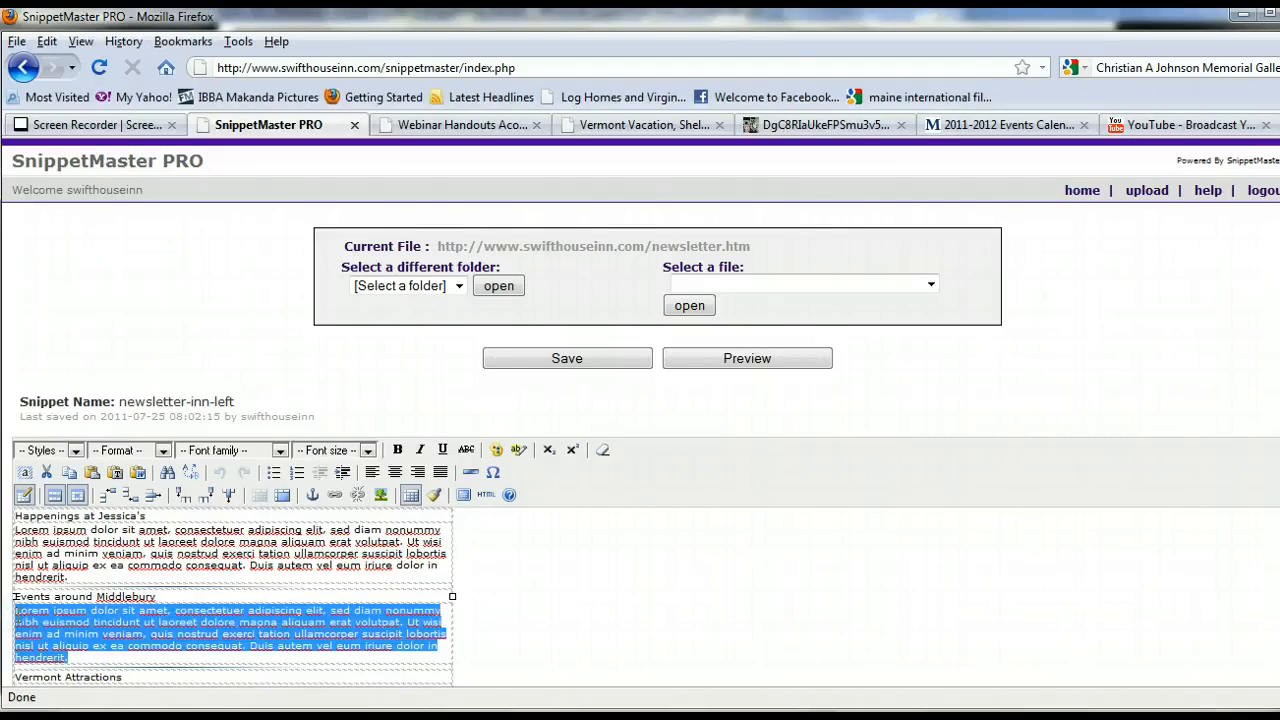
key(ctrl+v)
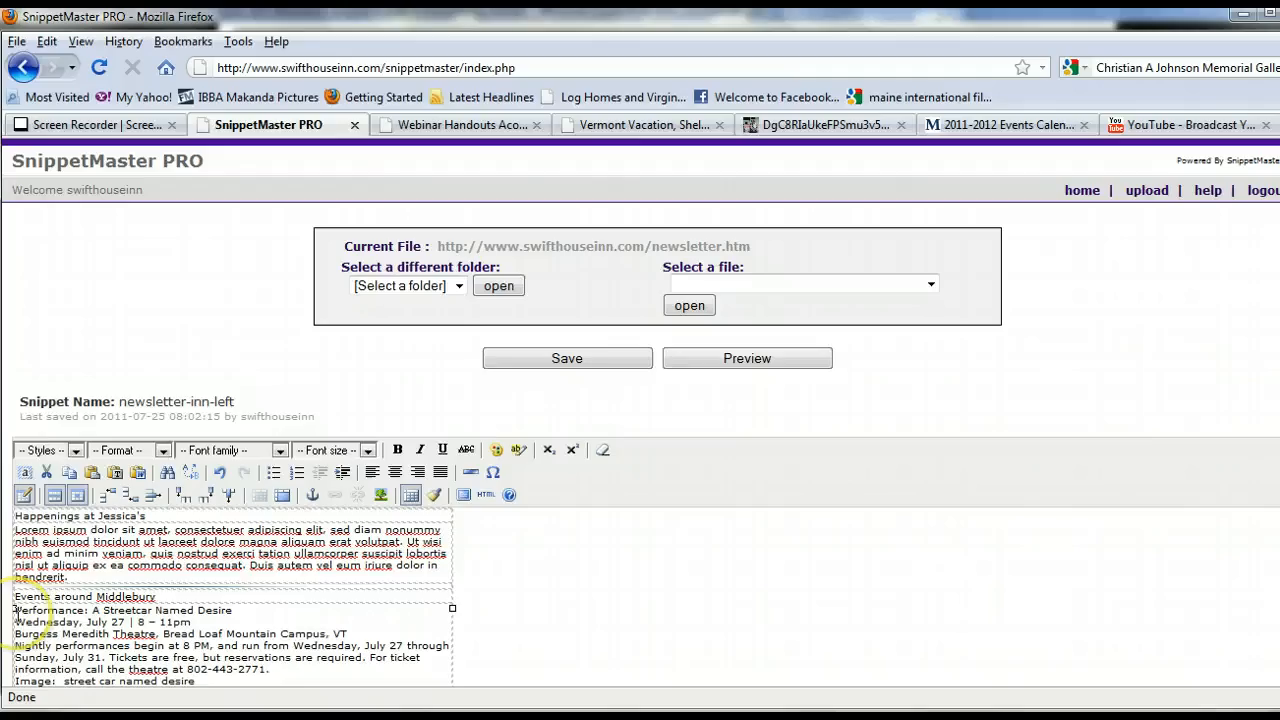
Space out the event text with blank lines after the Events around Middlebury heading and the event title, adding 2011 to the date.
key(Return)
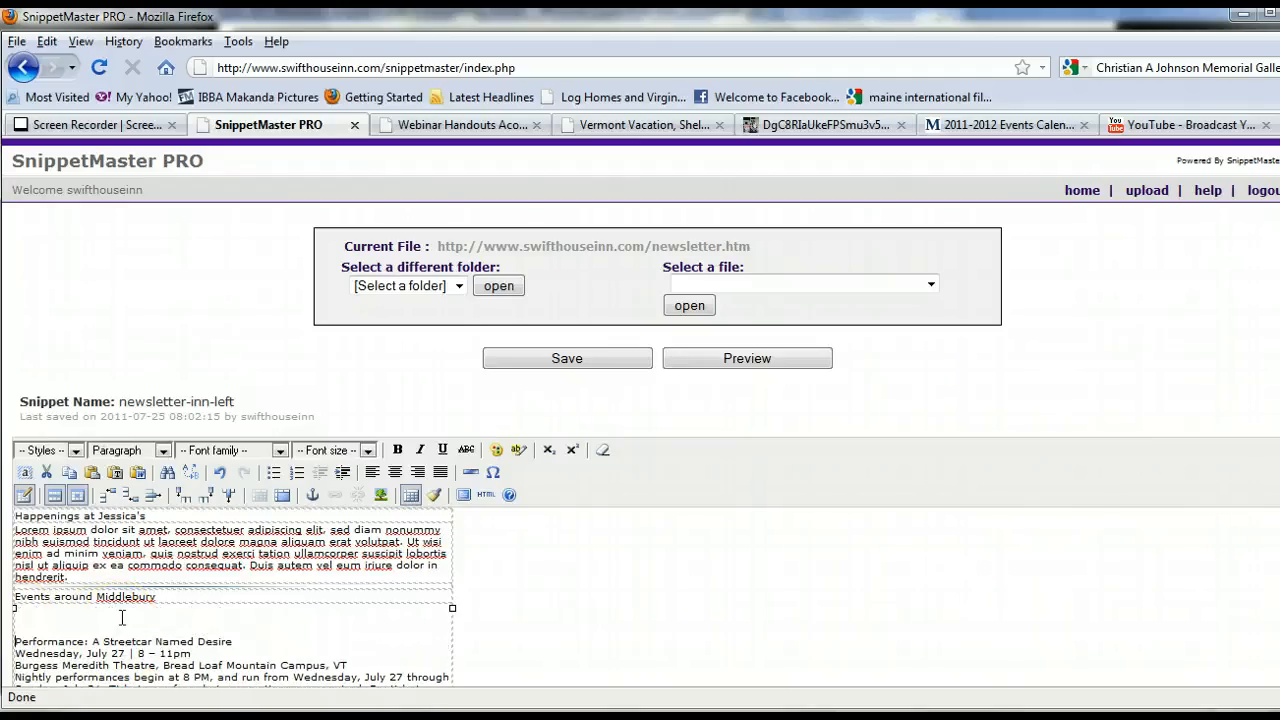
key(BackSpace)
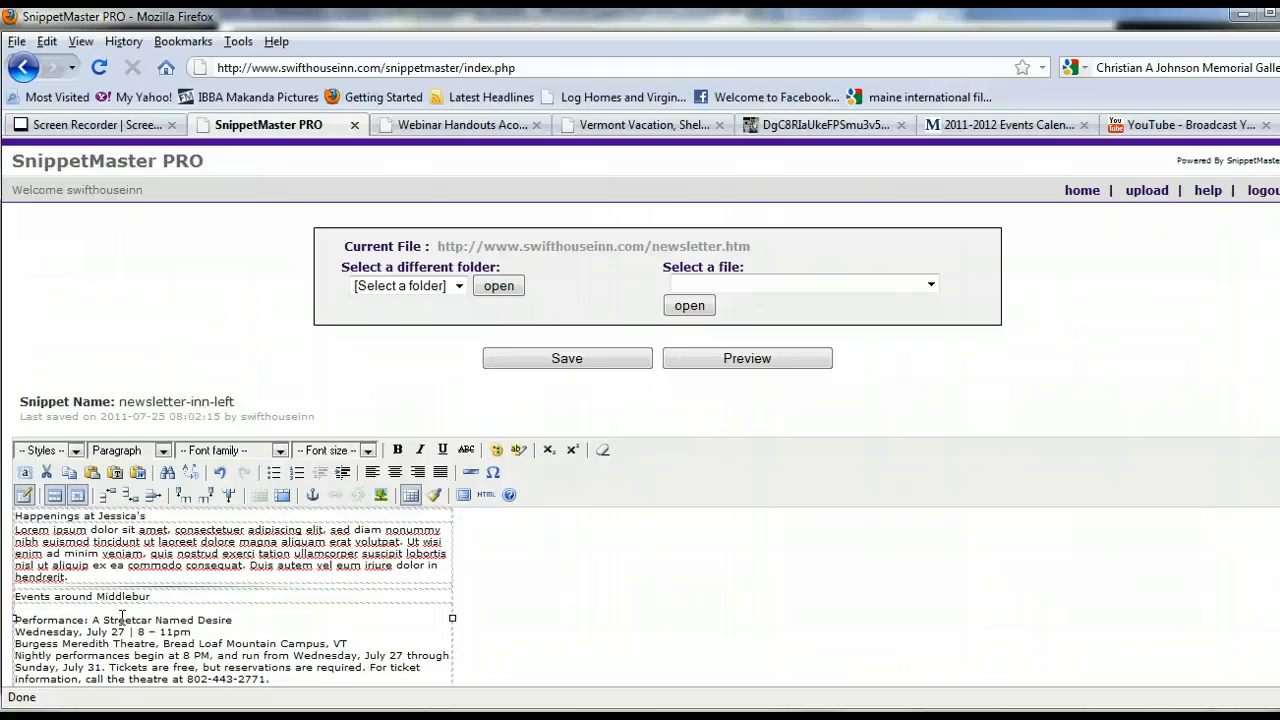
click(25, 617)
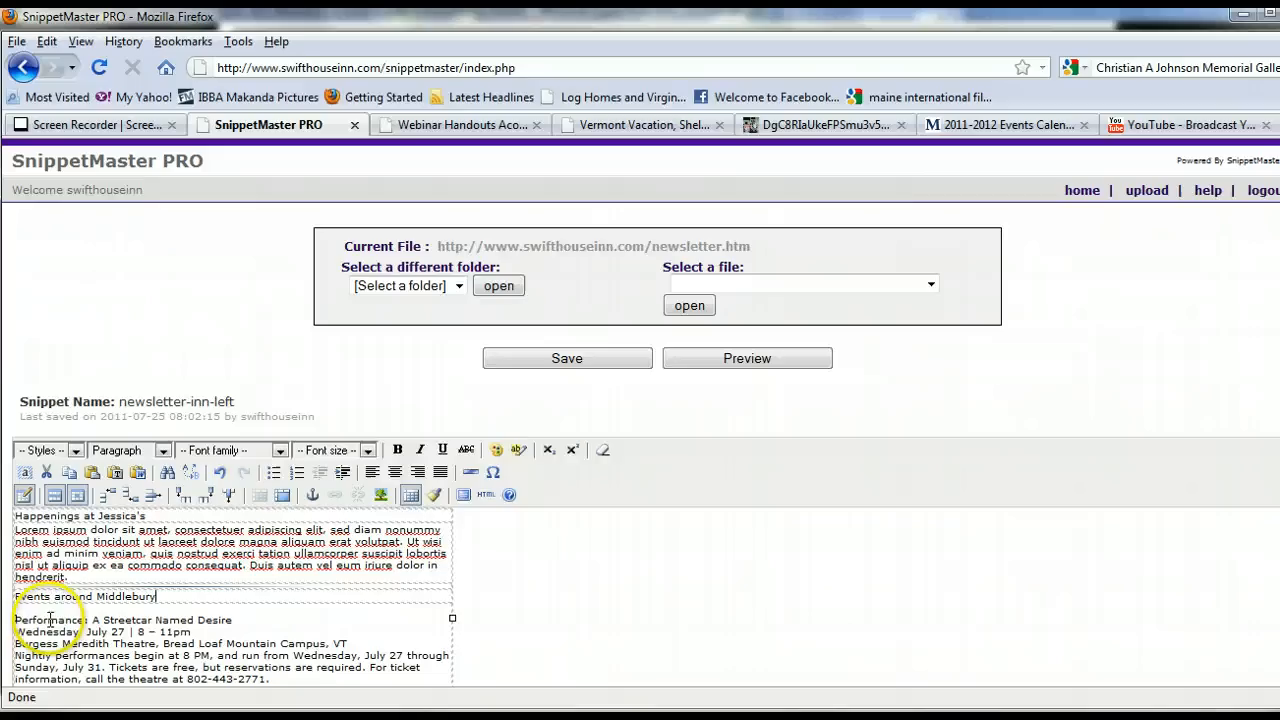
click(16, 621)
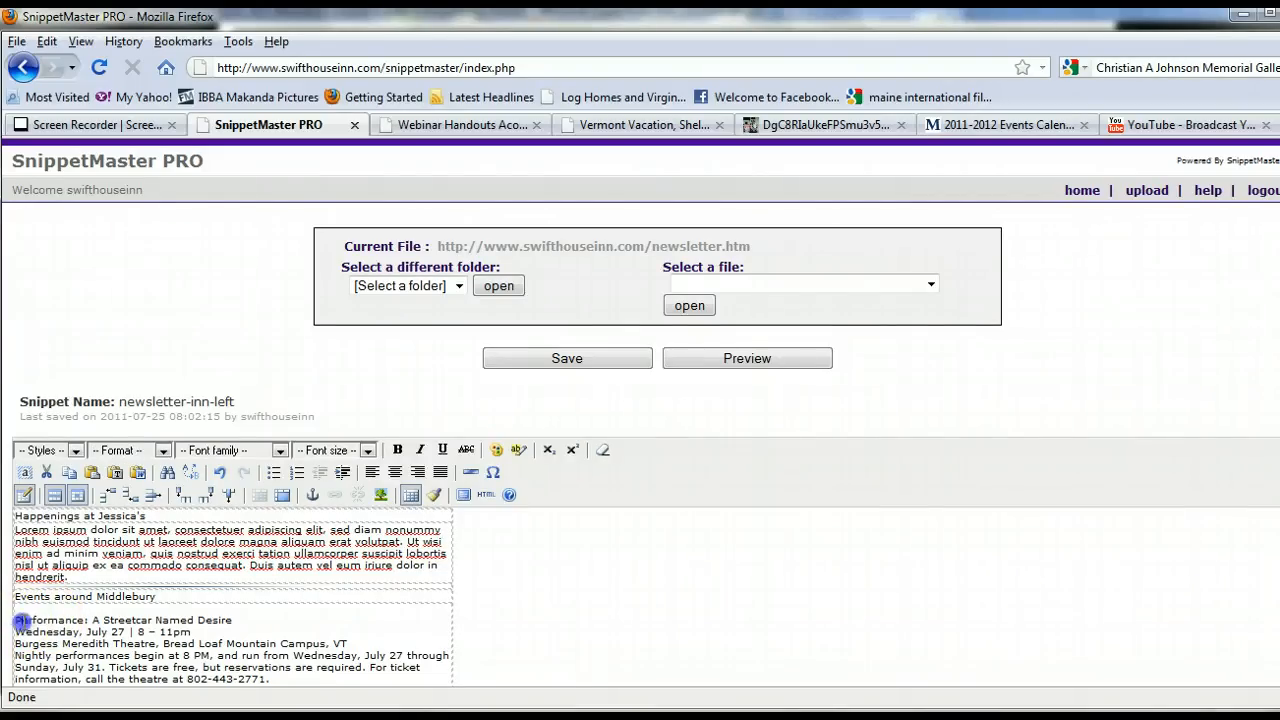
click(70, 620)
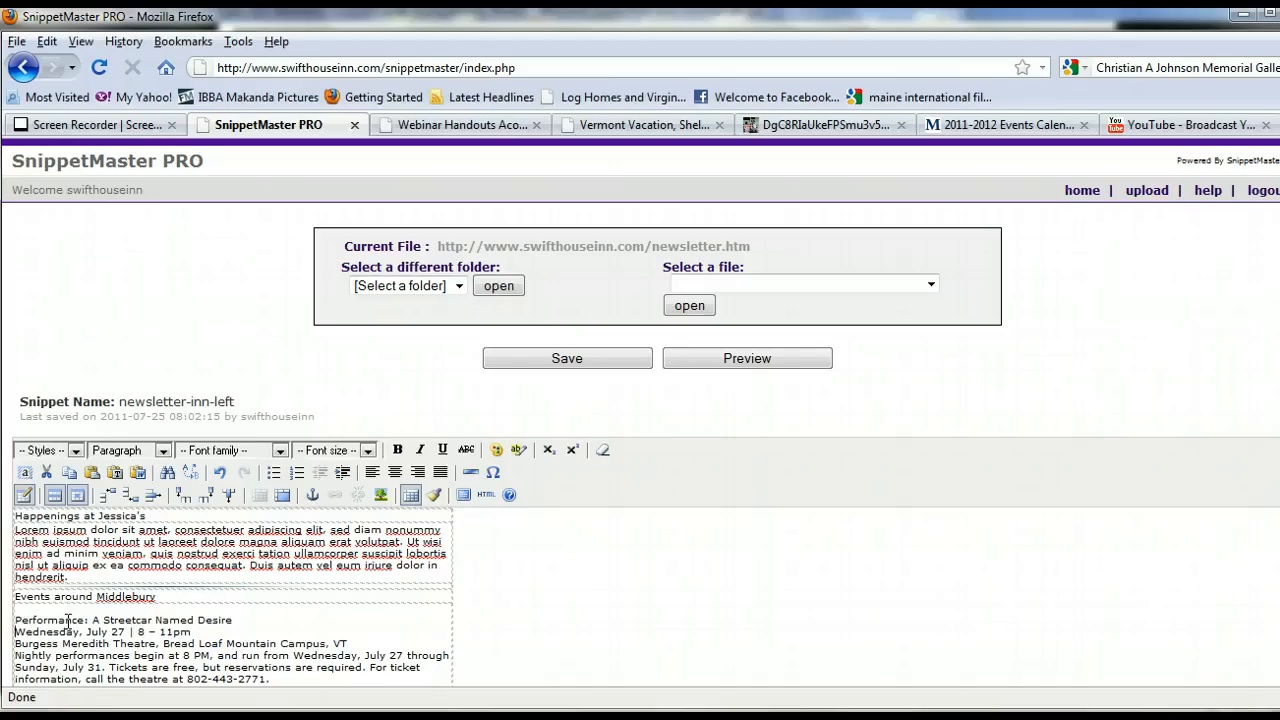
key(Return)
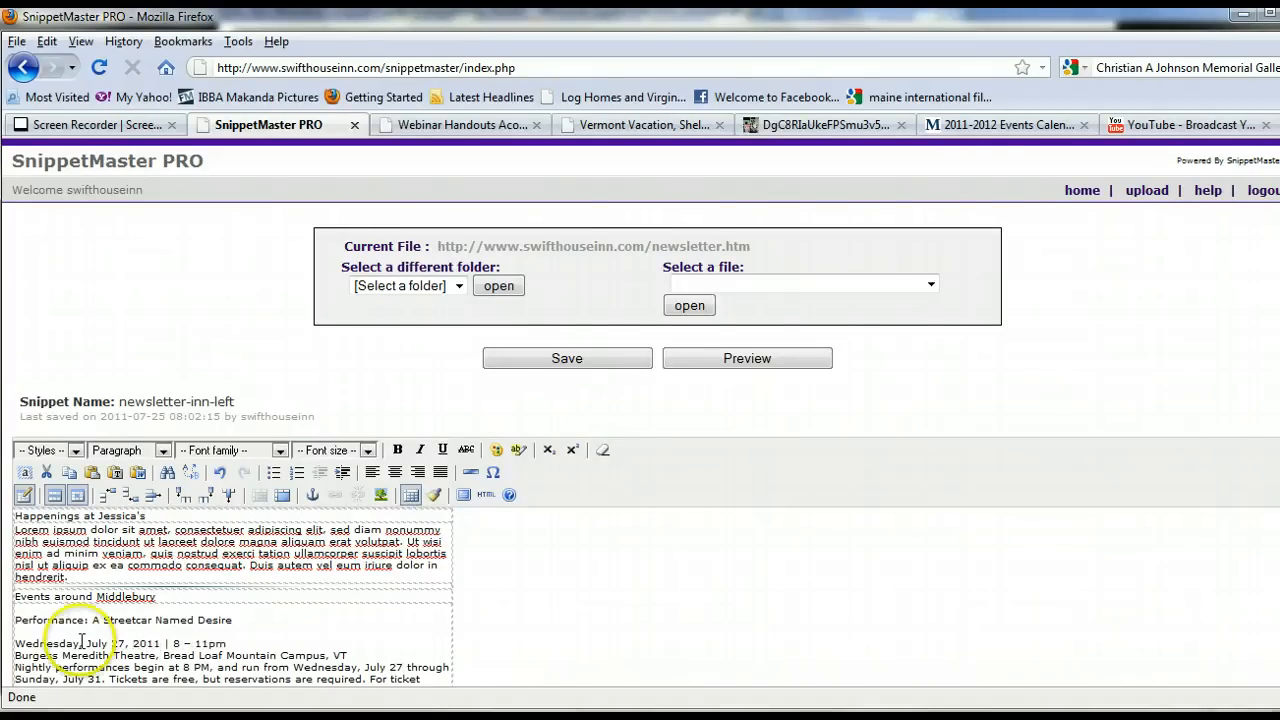
Review the A Streetcar Named Desire listing on the Middlebury 2011-2012 Events Calendar page.
click(975, 125)
scroll(835, 465, down, 15)
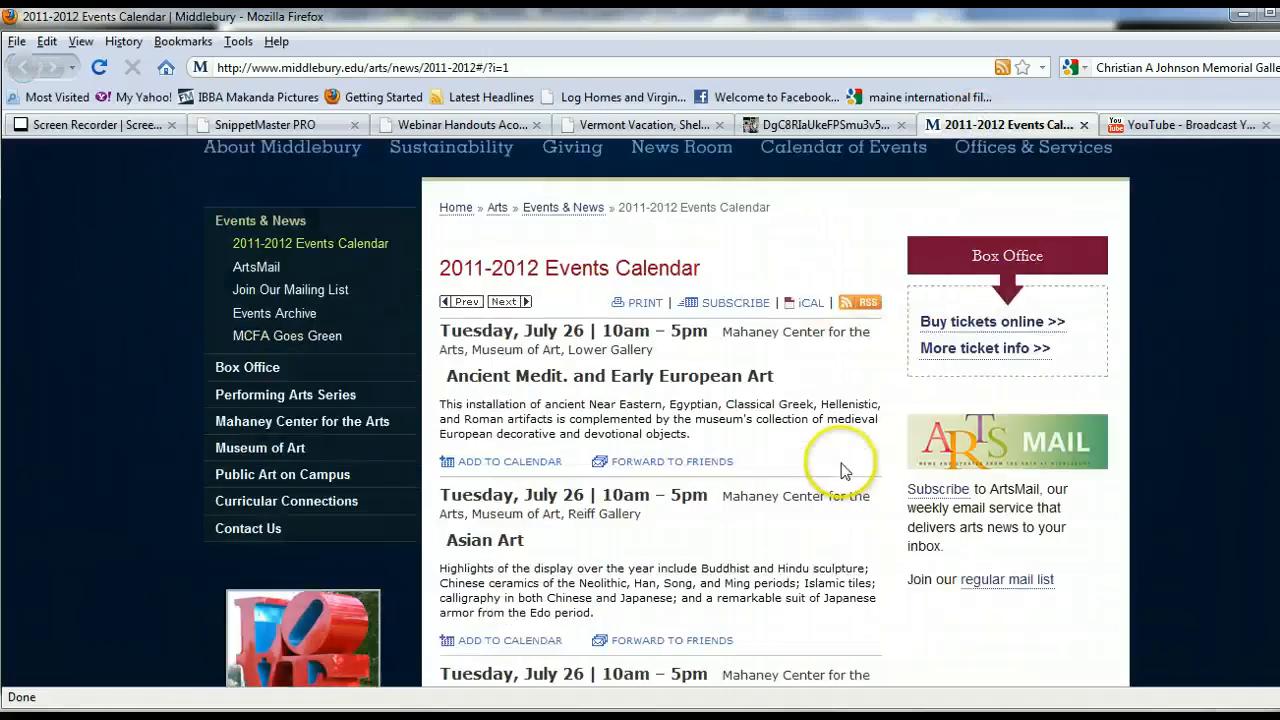
scroll(838, 470, down, 10)
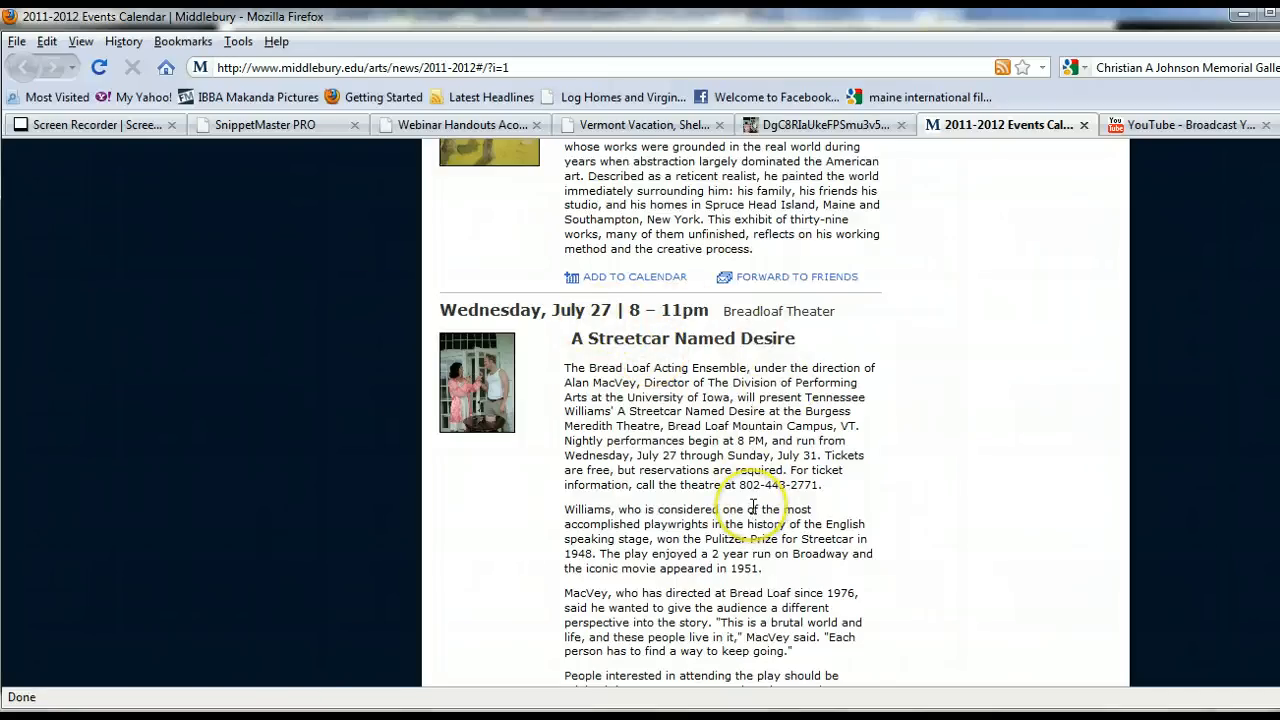
scroll(760, 490, down, 4)
scroll(871, 507, down, 2)
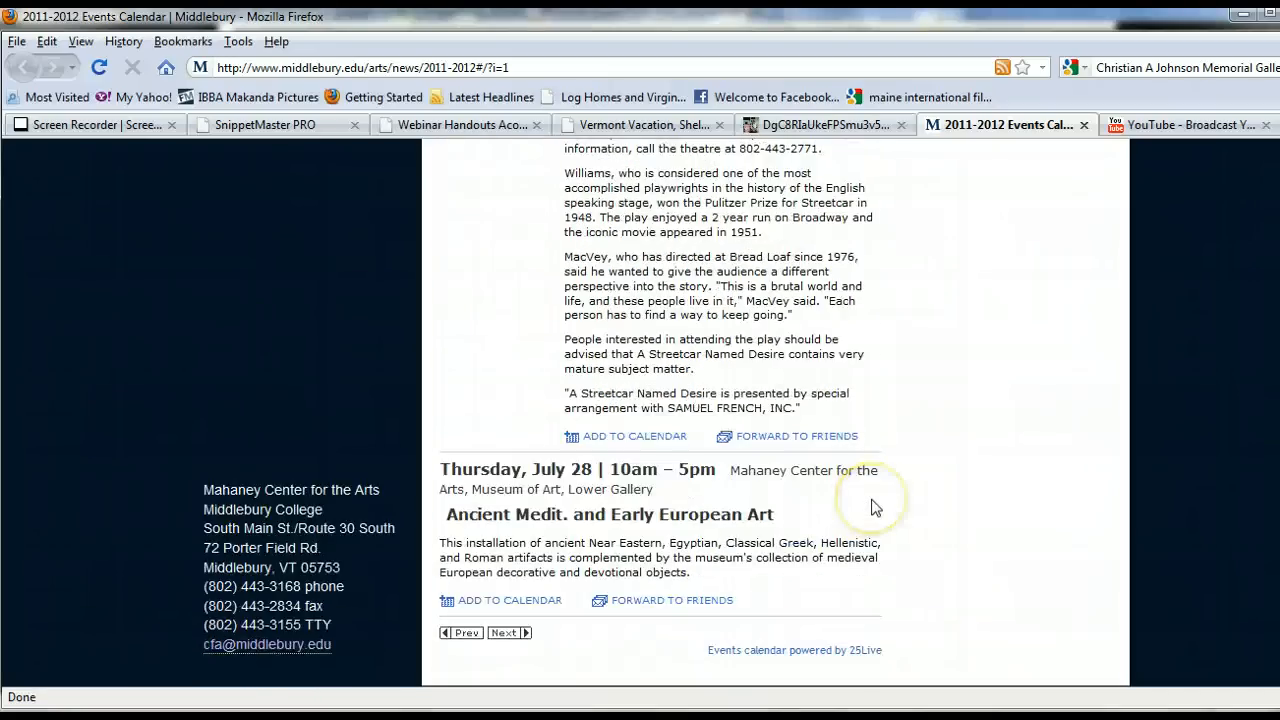
scroll(871, 507, up, 18)
scroll(871, 507, up, 2)
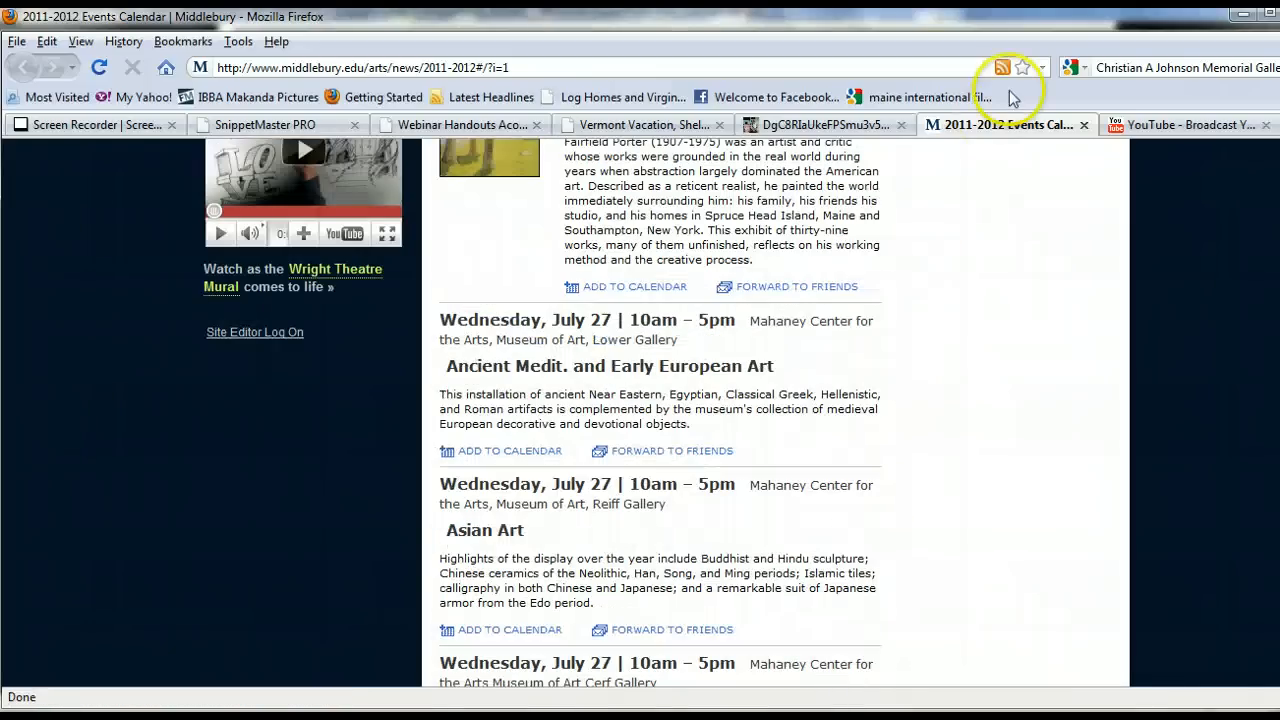
Return to the newsletter editor and delete the "Performance:" label before the event title.
click(318, 125)
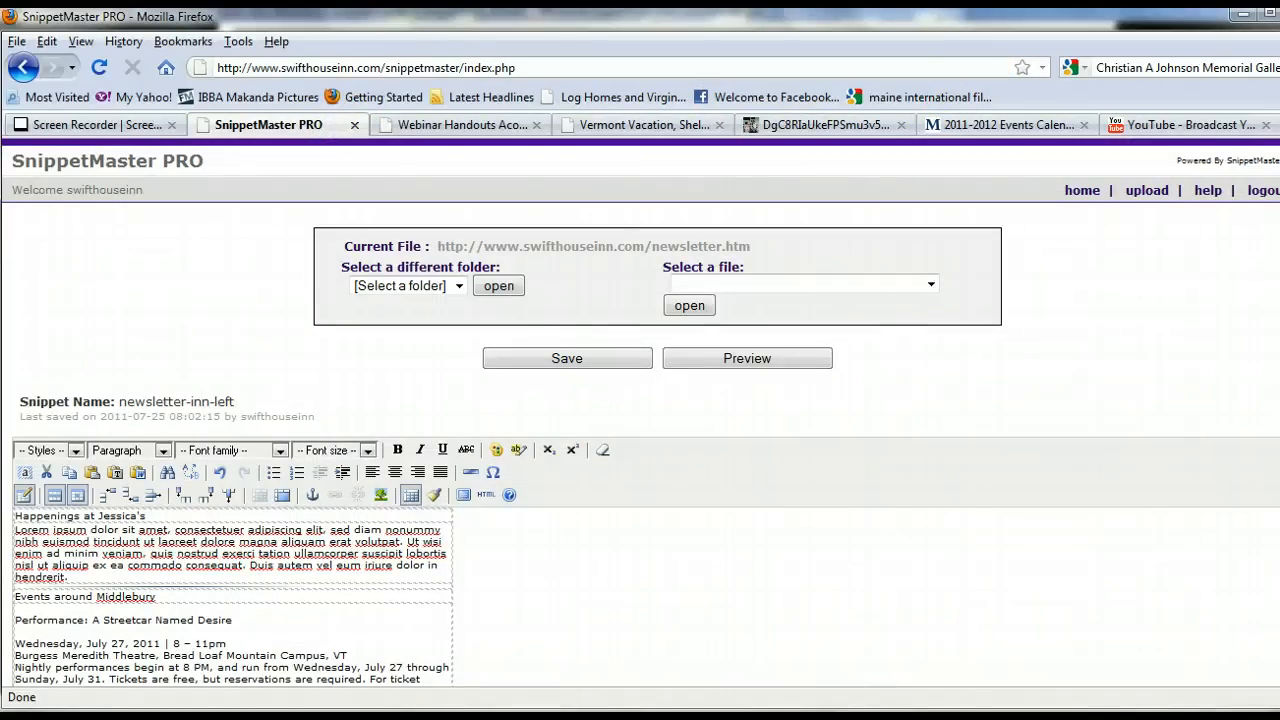
click(95, 620)
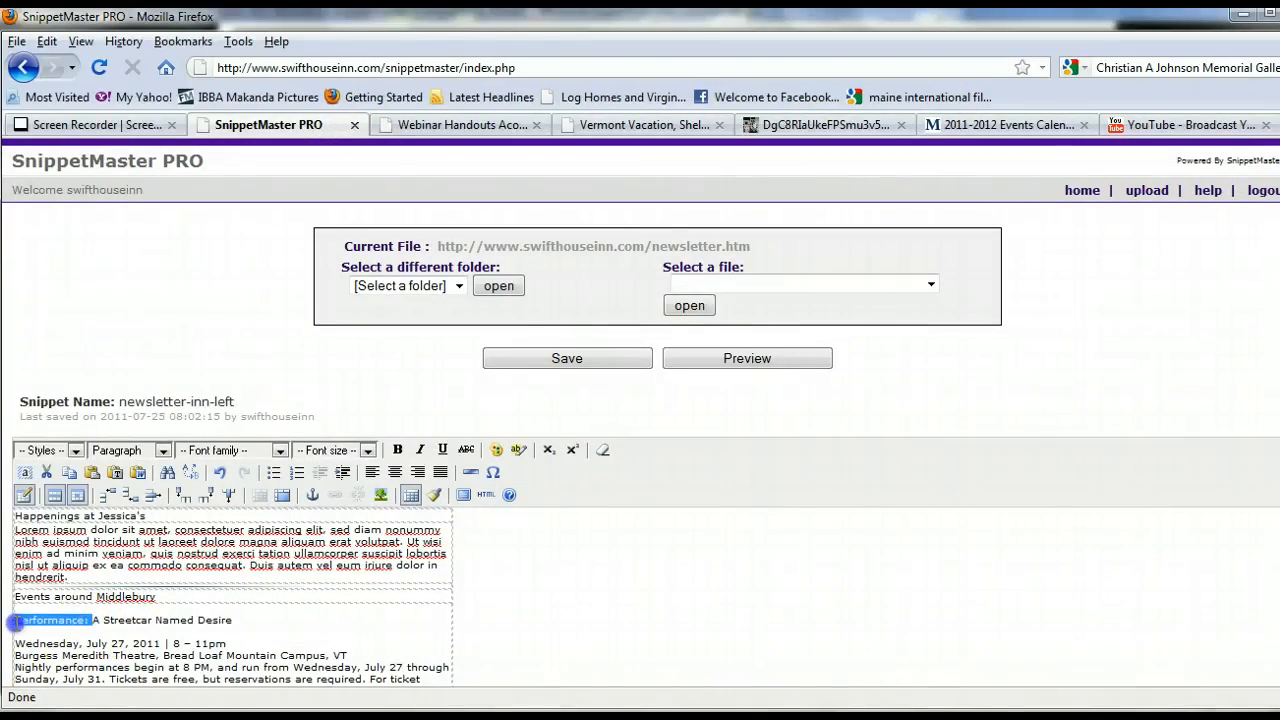
key(Delete)
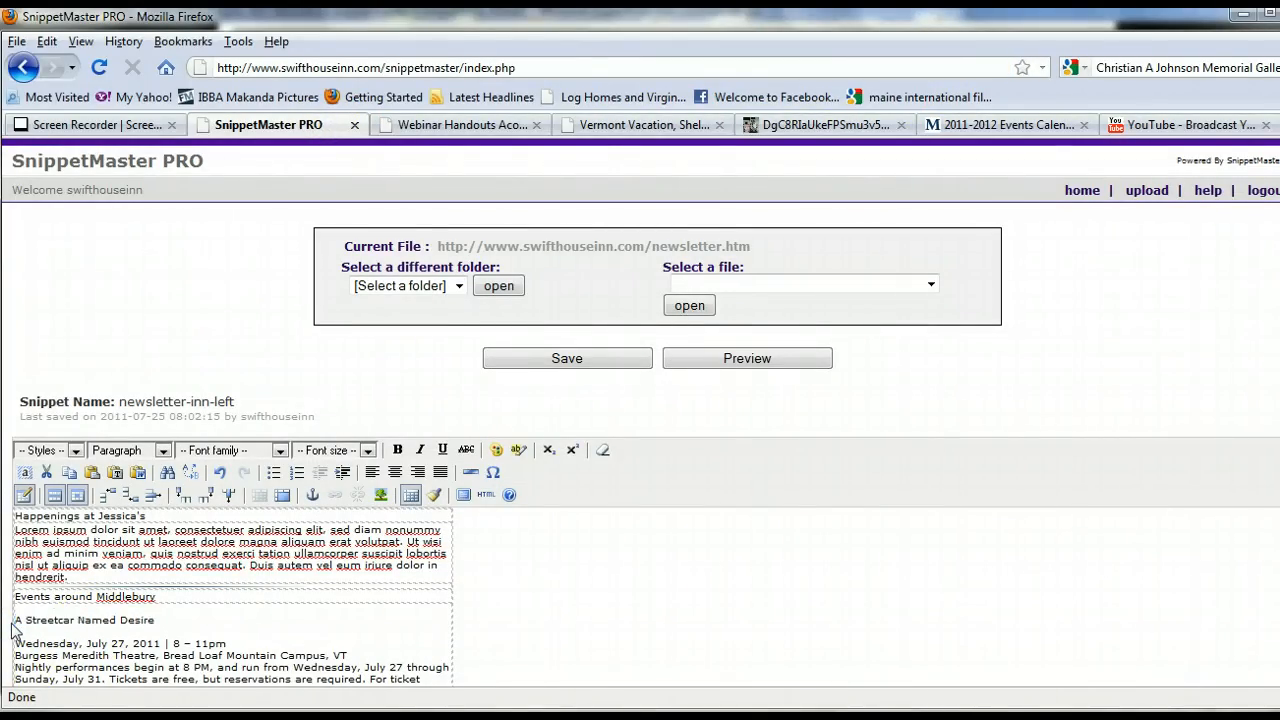
Start inserting an image, pick street car named desire.jpg from the images folder, and describe it as Street Car Named Desire.
click(380, 494)
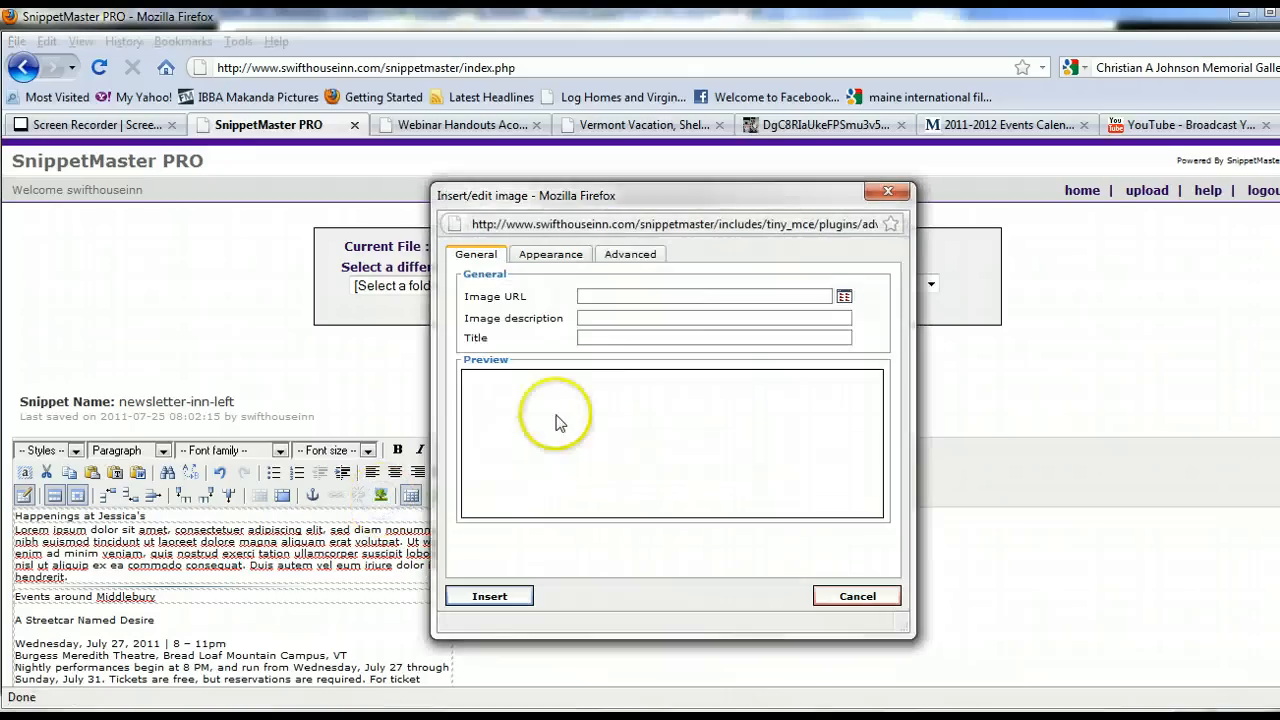
click(844, 296)
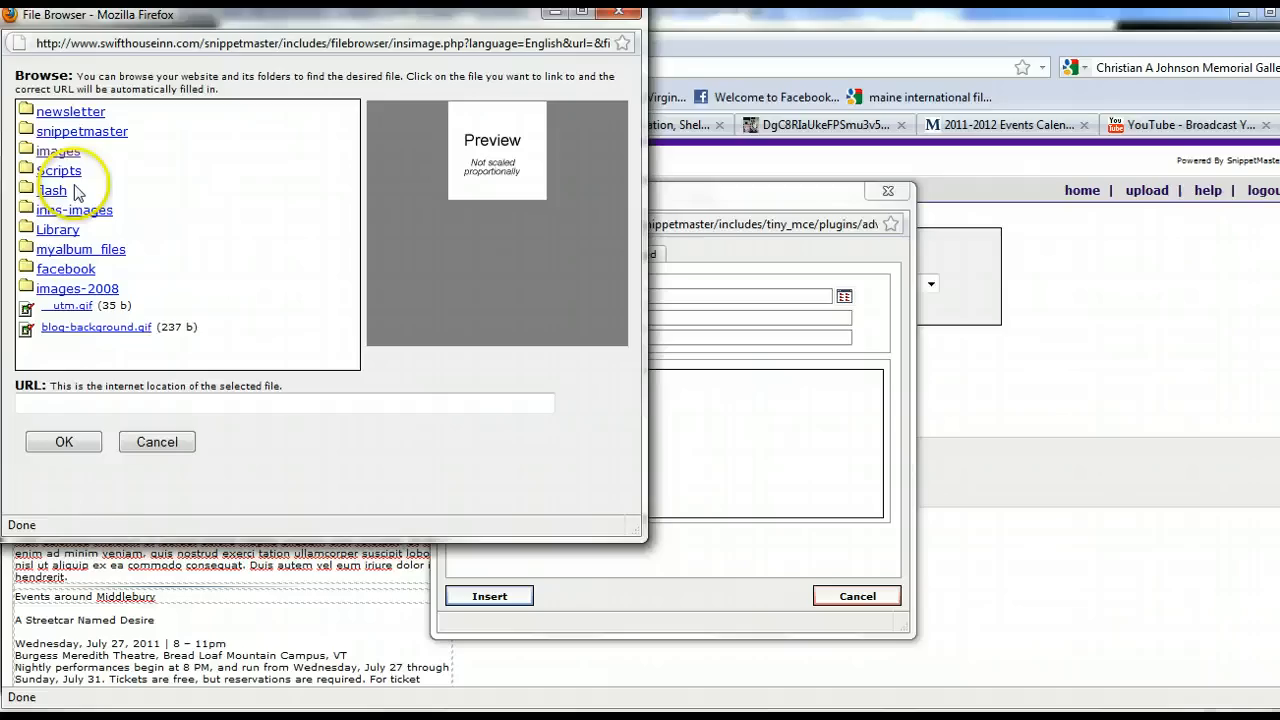
click(56, 152)
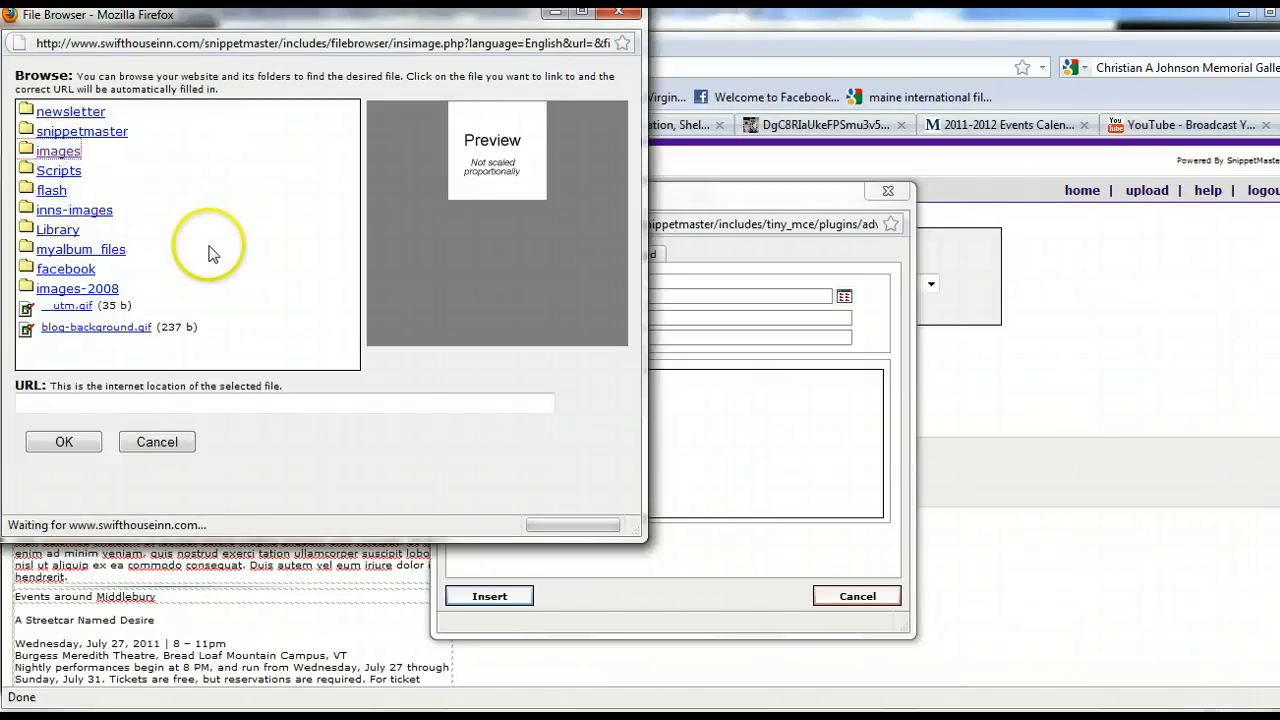
scroll(257, 303, down, 10)
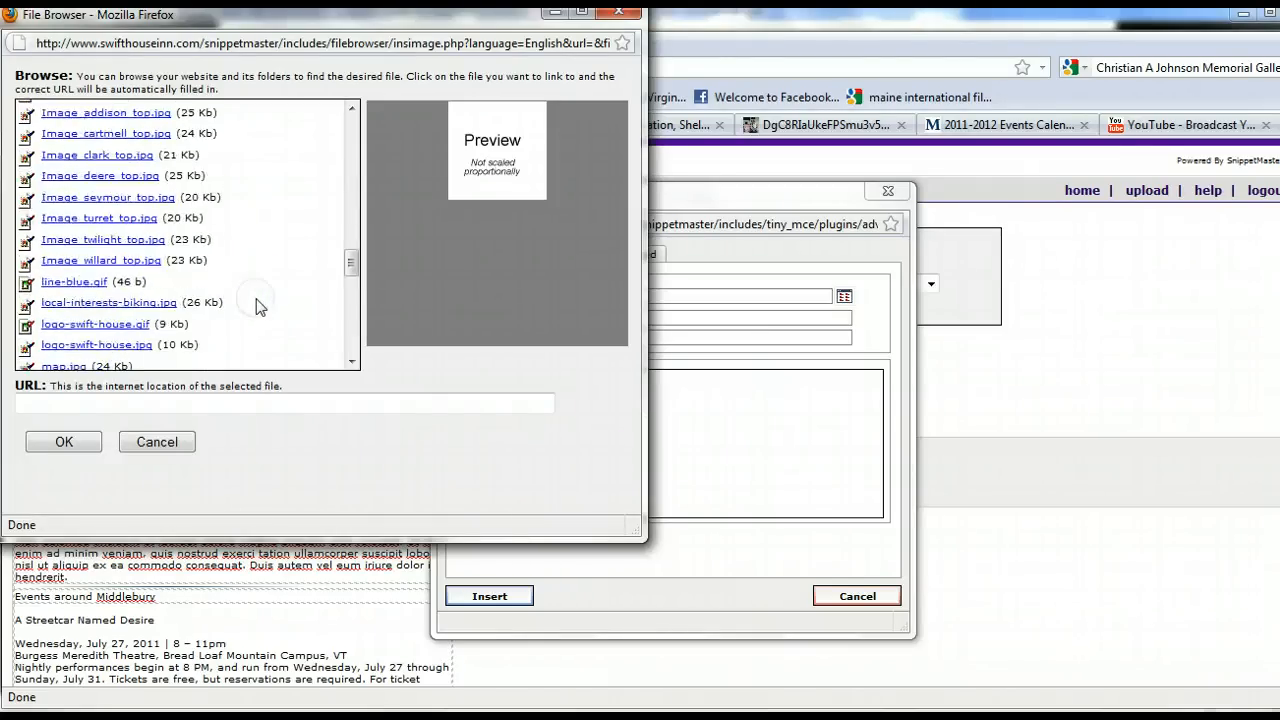
scroll(257, 305, down, 5)
scroll(251, 286, up, 5)
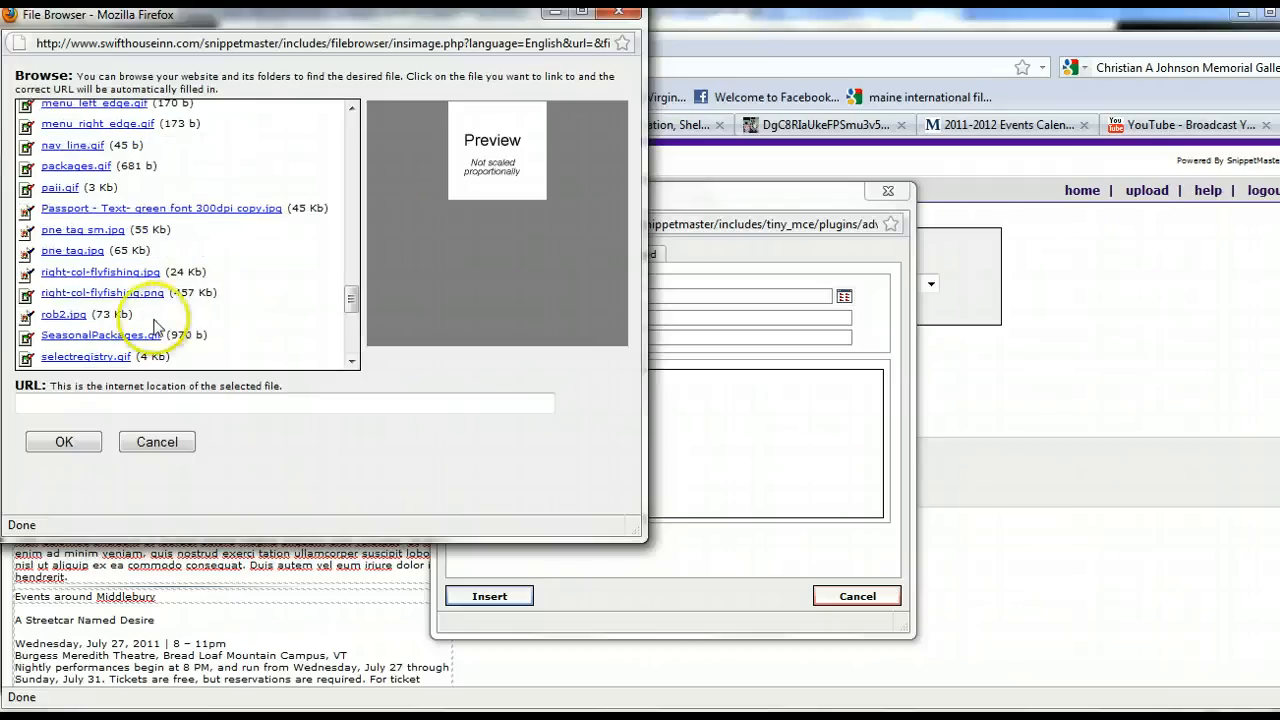
scroll(180, 325, down, 2)
scroll(124, 347, down, 2)
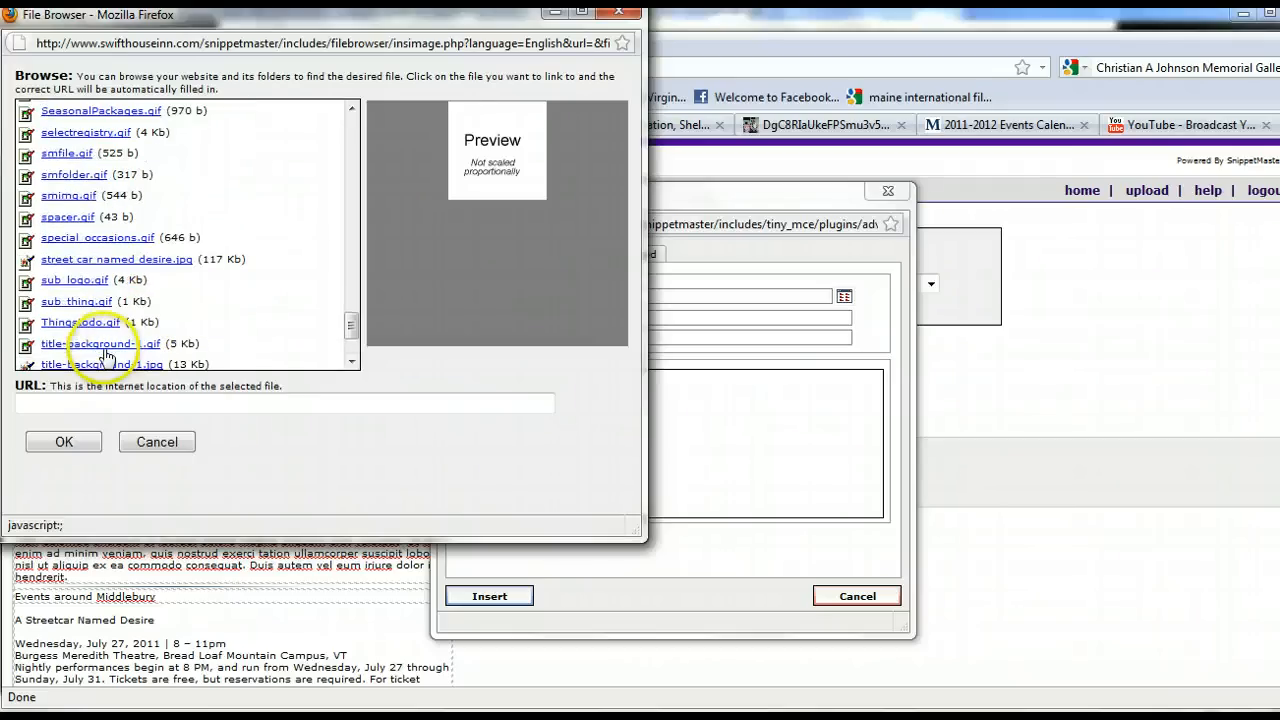
click(72, 262)
click(68, 441)
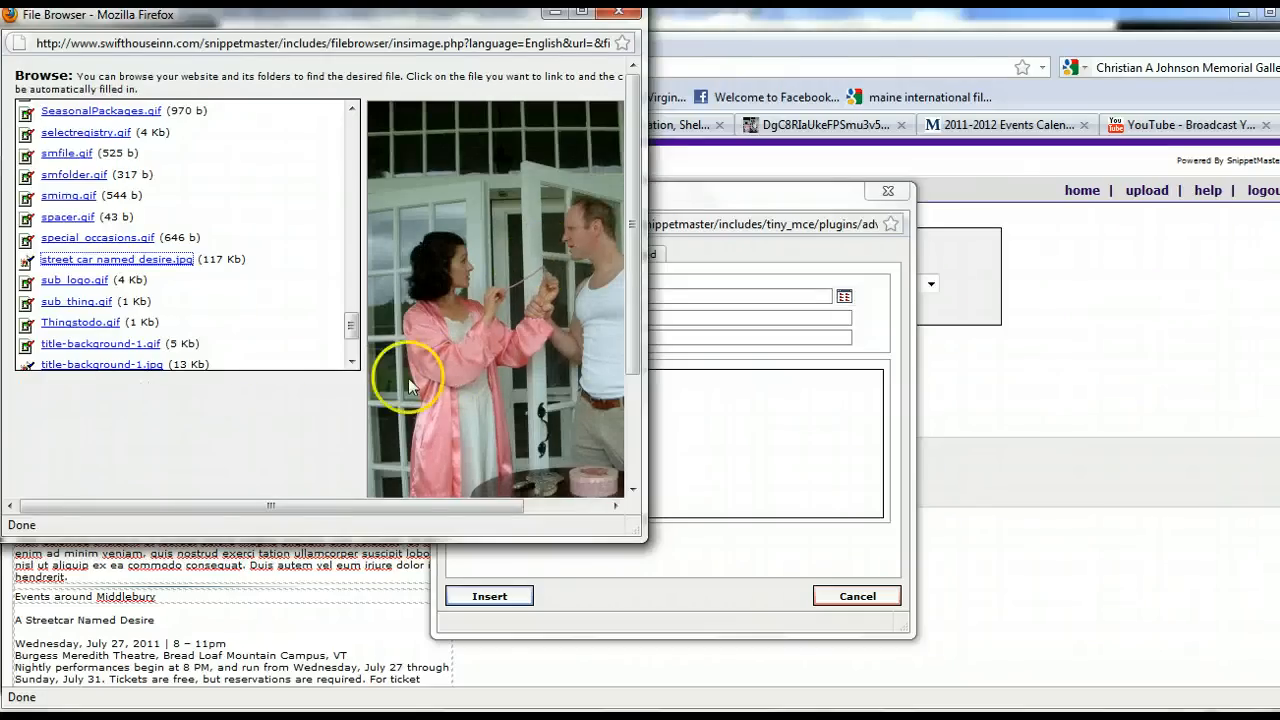
click(277, 434)
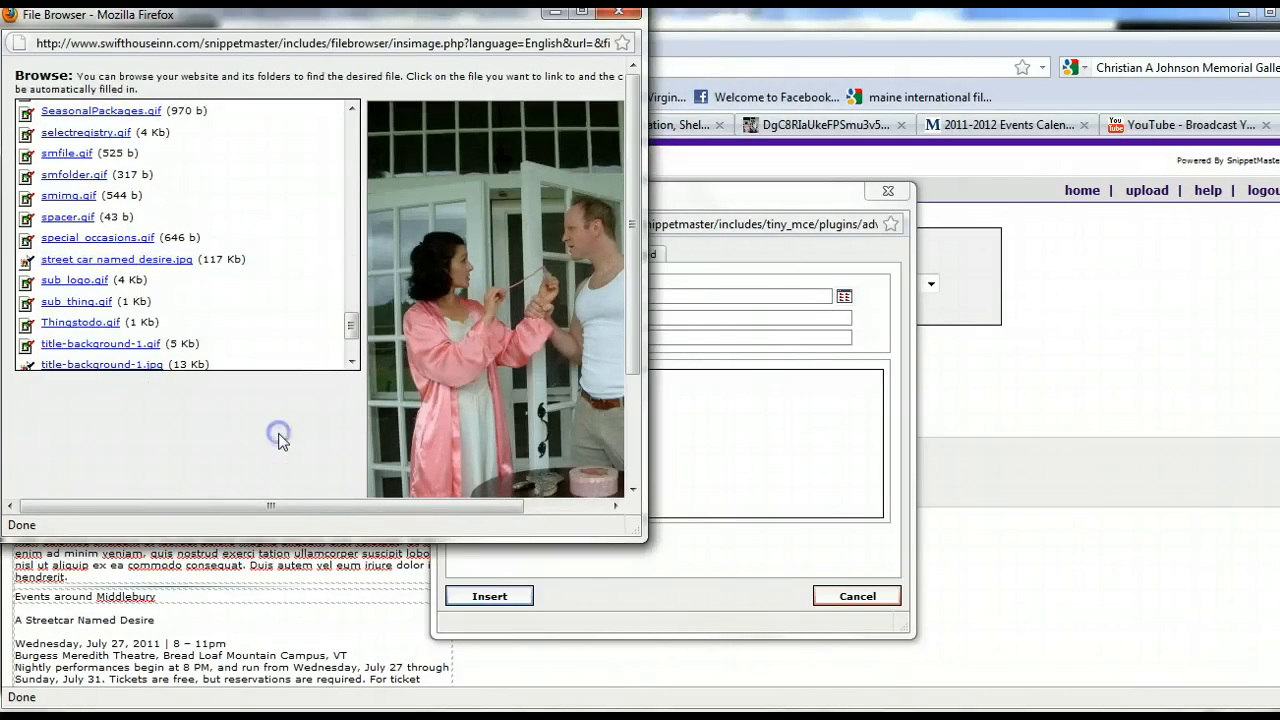
scroll(277, 434, down, 3)
click(62, 470)
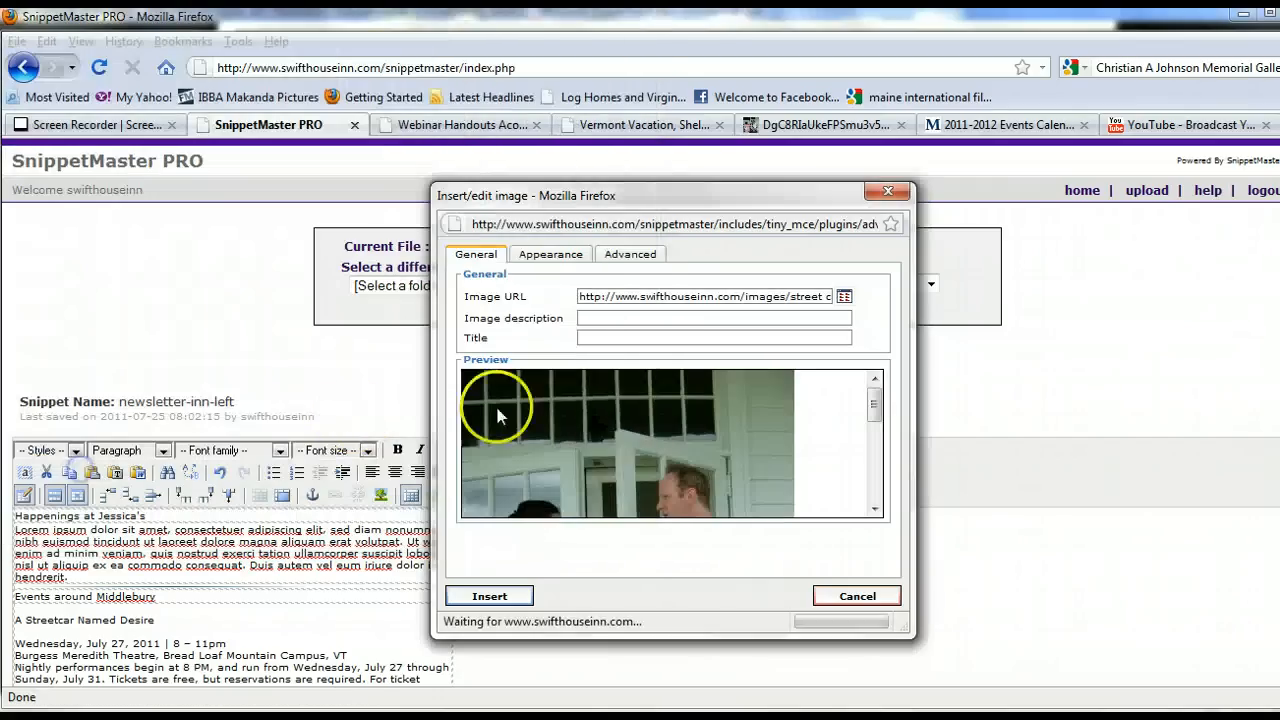
click(594, 317)
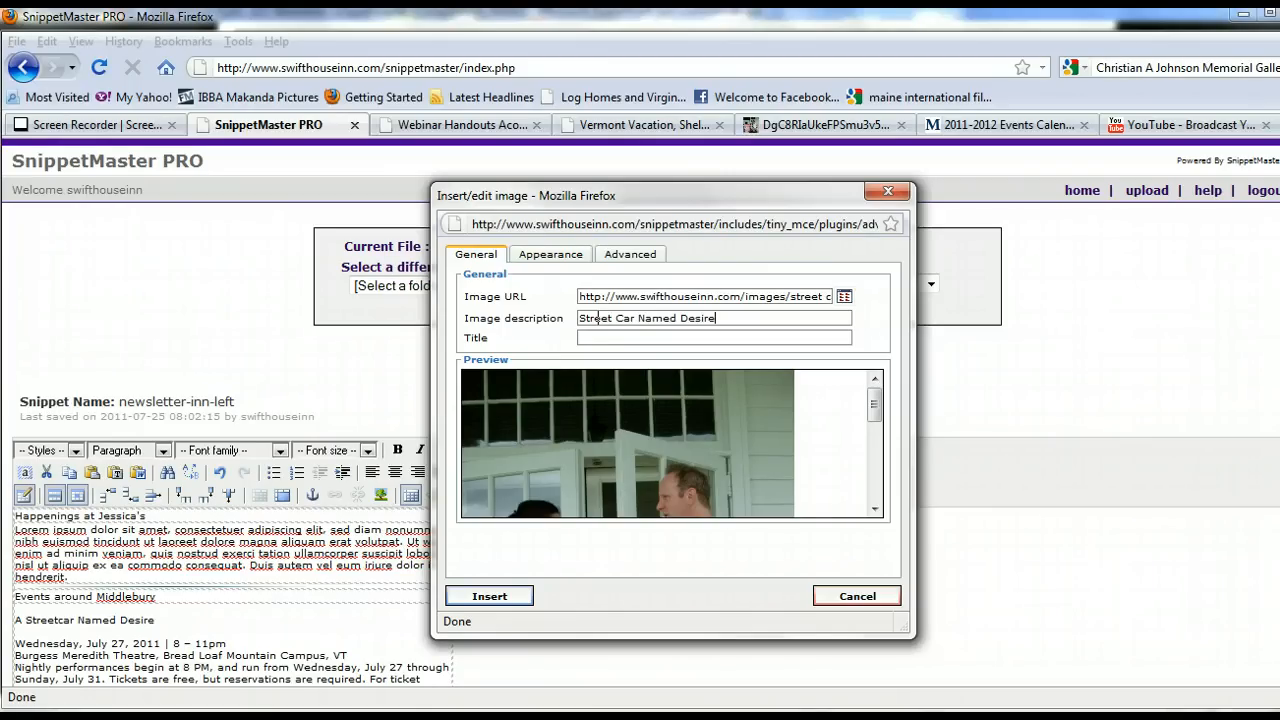
Set the image alignment to Left and its width to 100 px with proportions constrained.
click(550, 254)
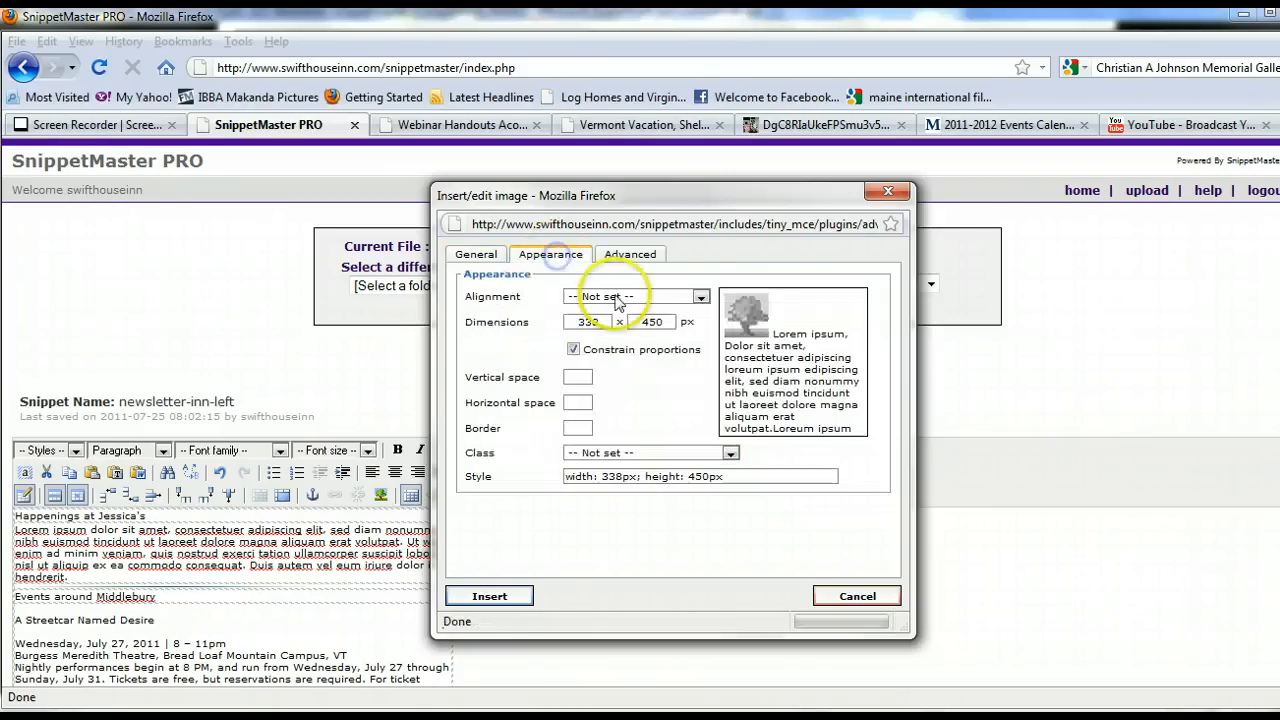
click(701, 297)
click(588, 410)
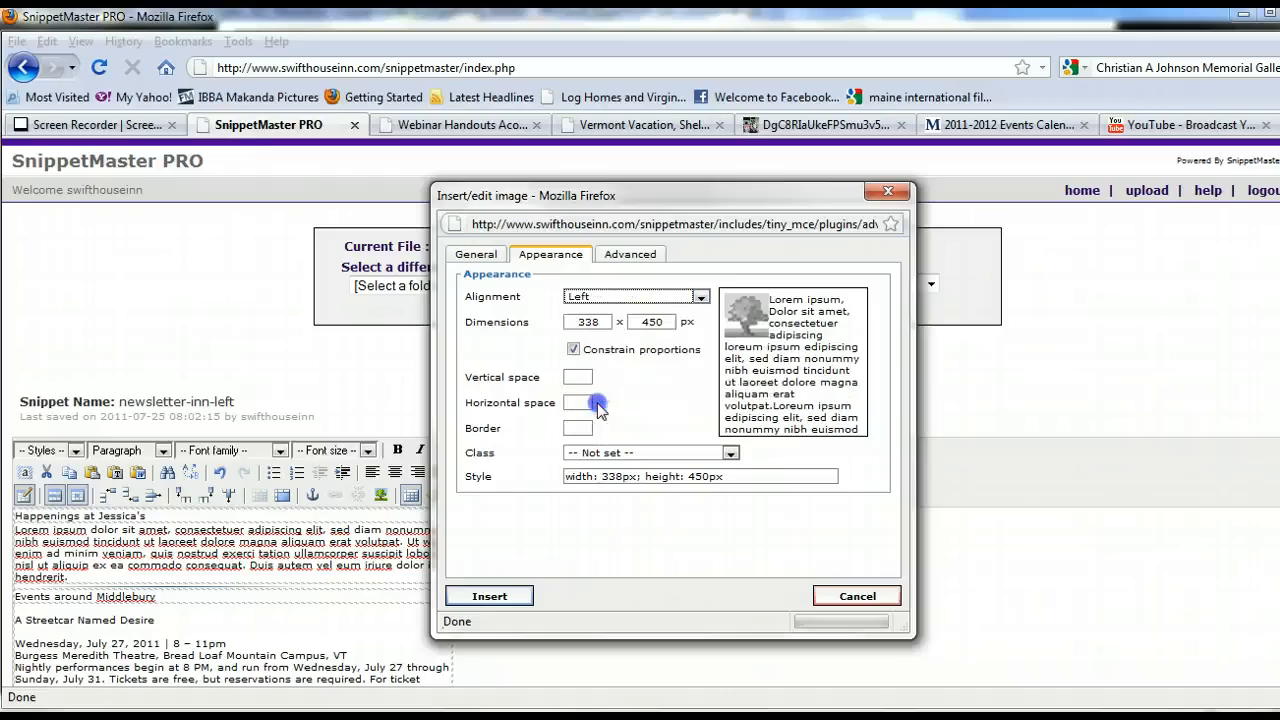
drag(603, 322, 564, 322)
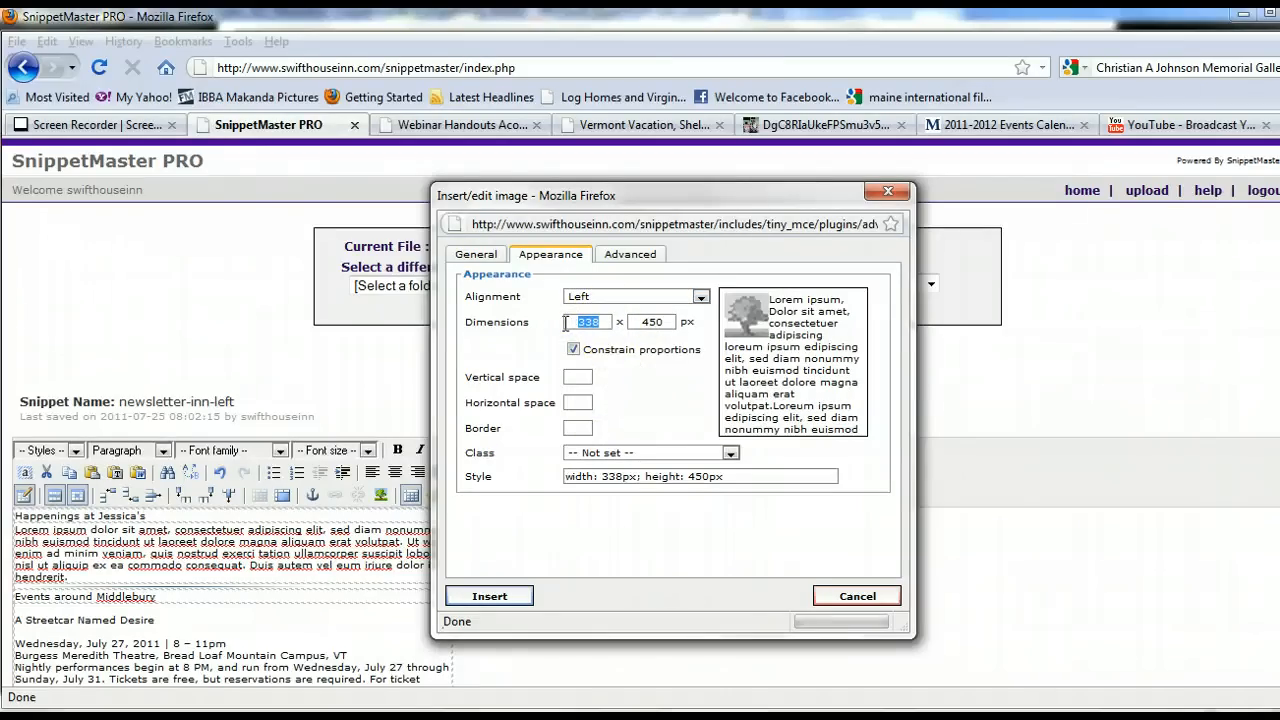
text(150)
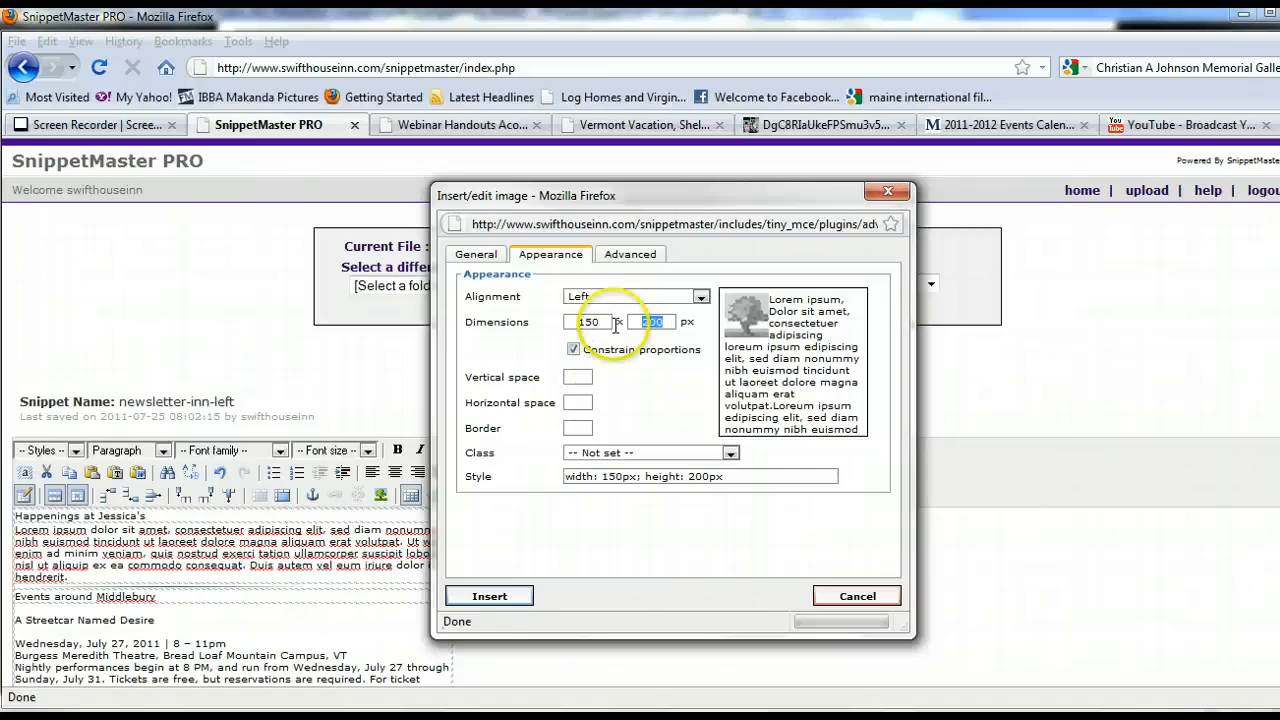
click(597, 322)
text(100)
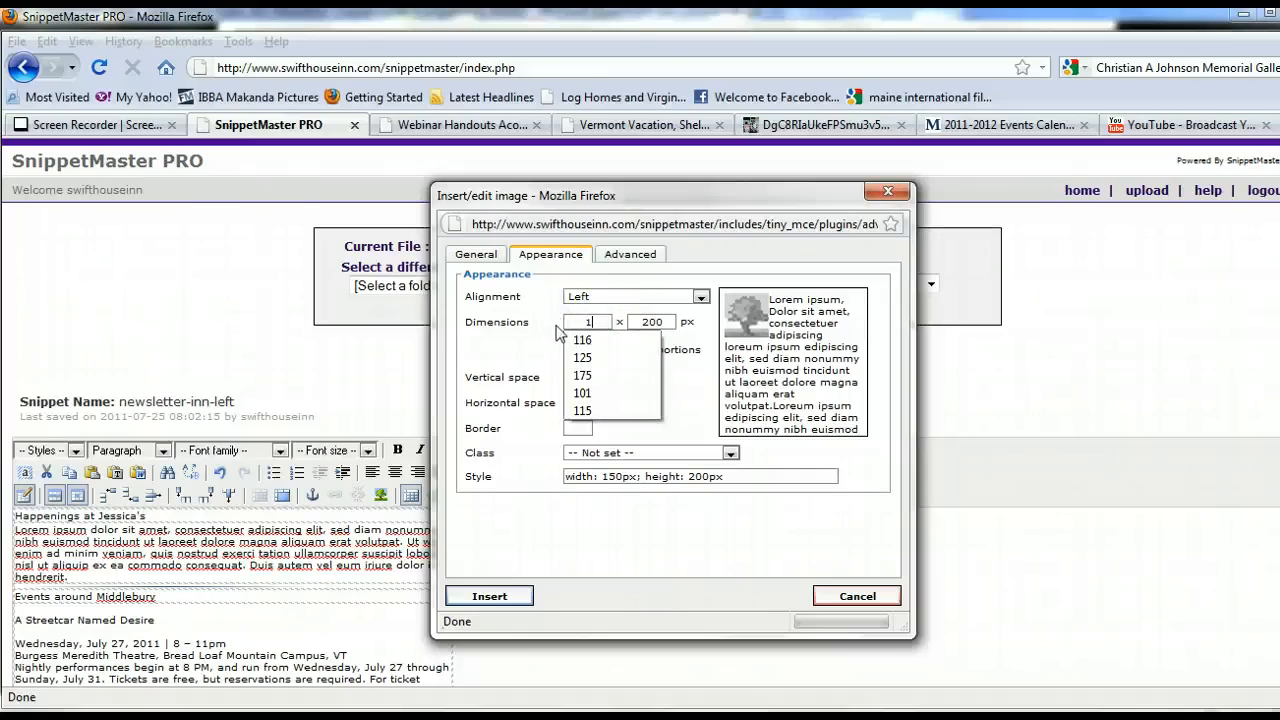
key(Tab)
Give the image vertical and horizontal spacing of 5 and a border of 1, then insert it.
click(578, 378)
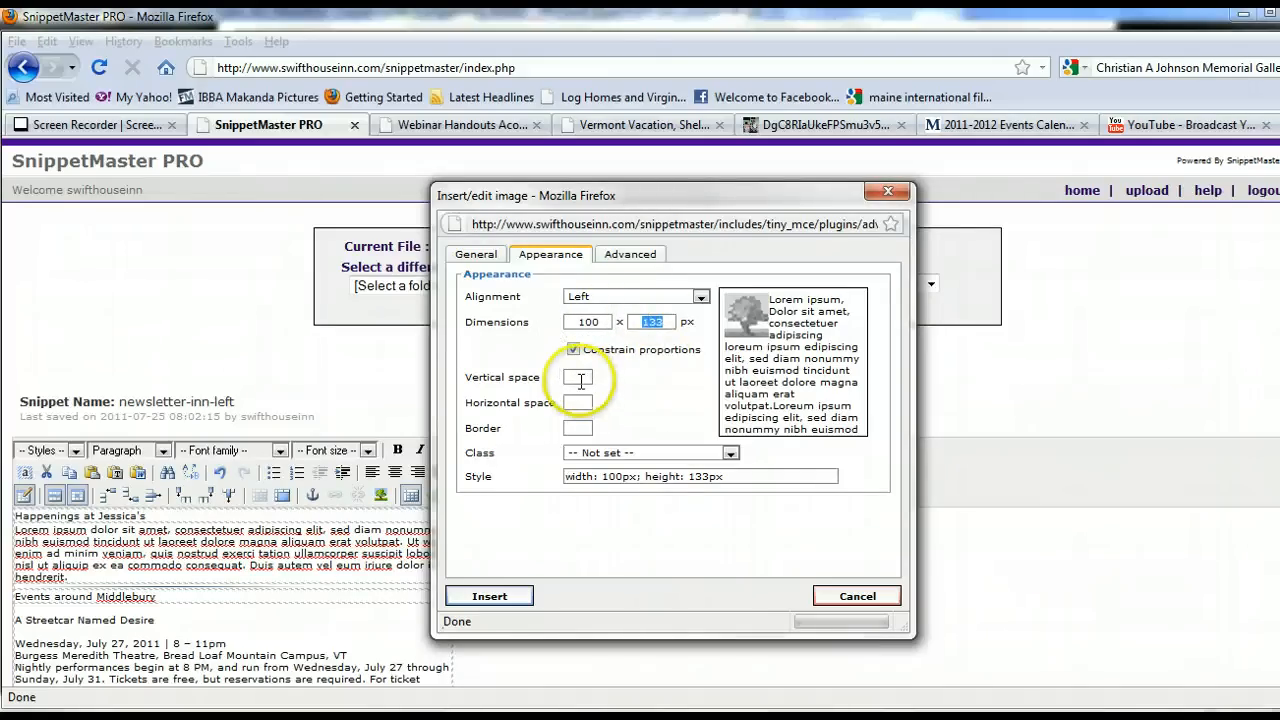
text(5)
key(Tab)
text(5)
key(Tab)
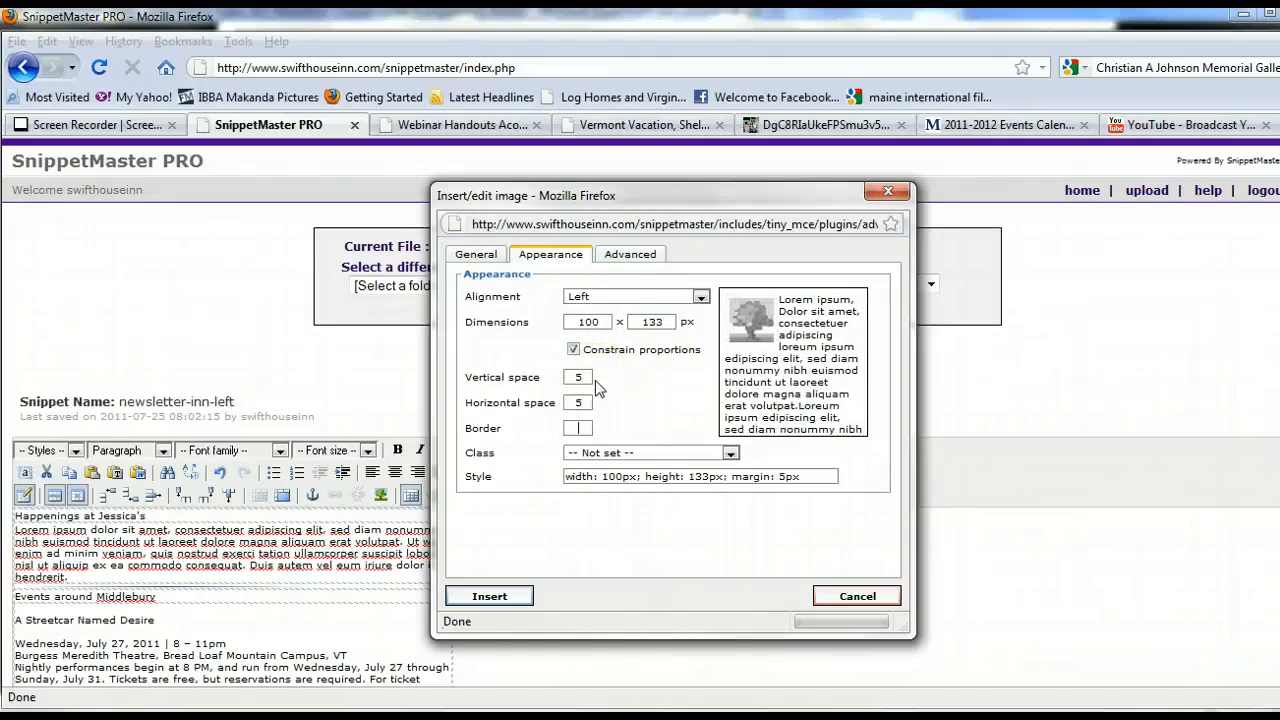
text(1)
key(Tab)
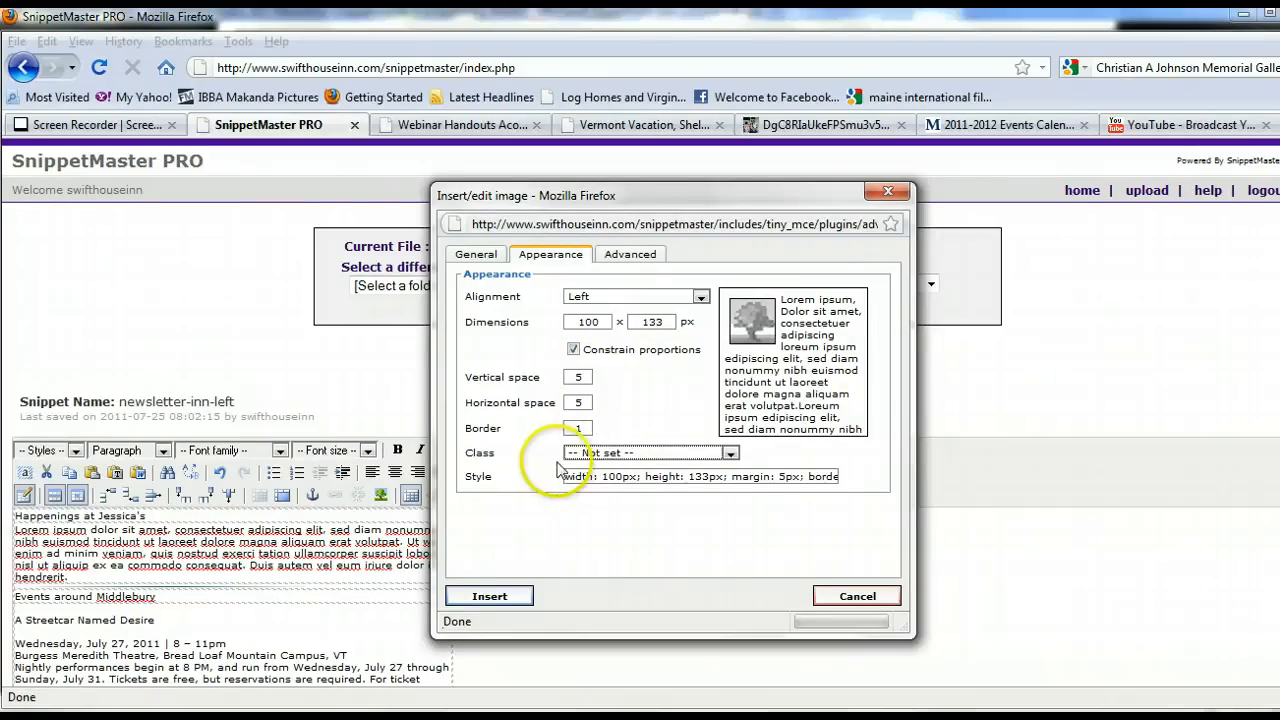
click(490, 597)
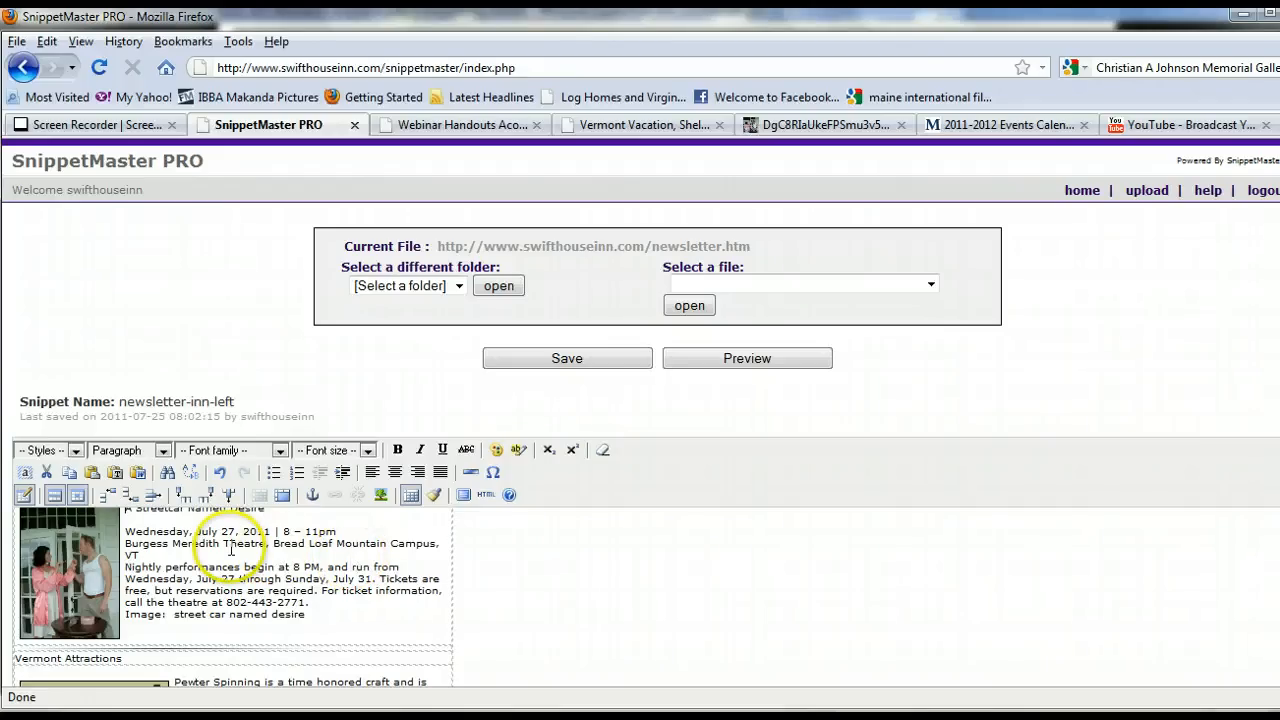
Add line breaks after Burgess Meredith Theatre and after the campus address in the event details.
click(267, 544)
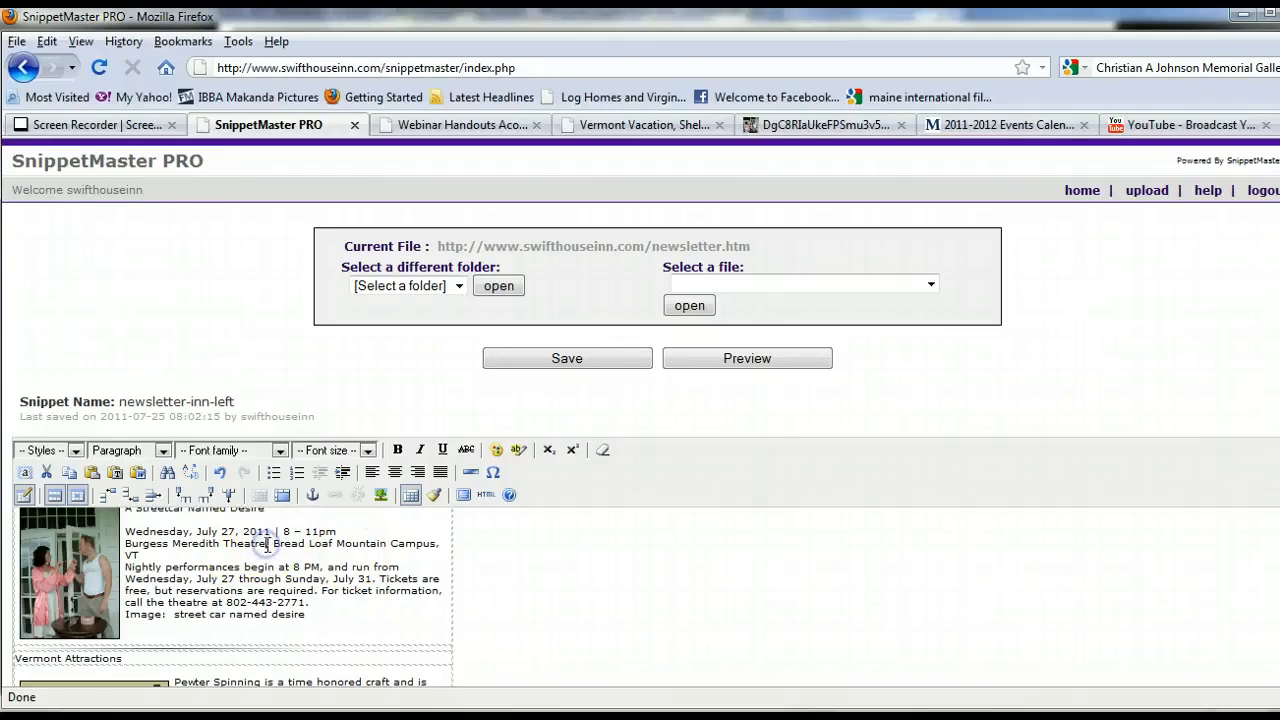
key(shift+Return)
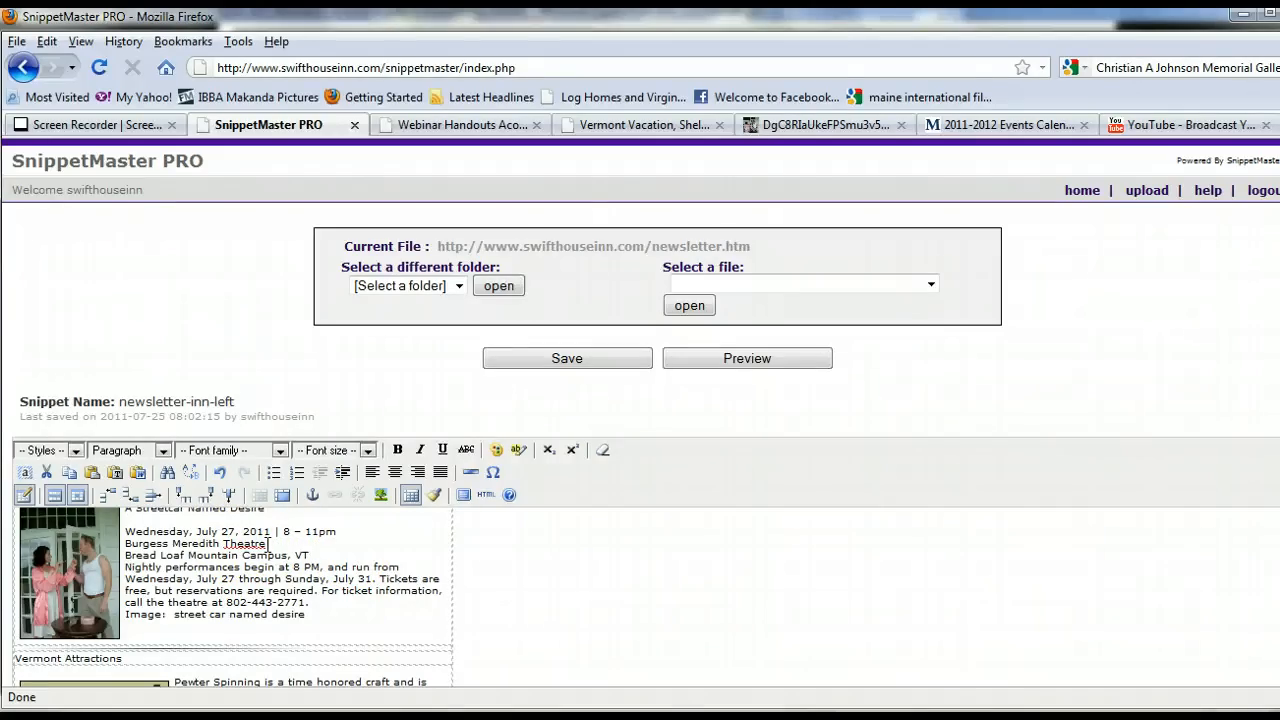
key(shift+Return)
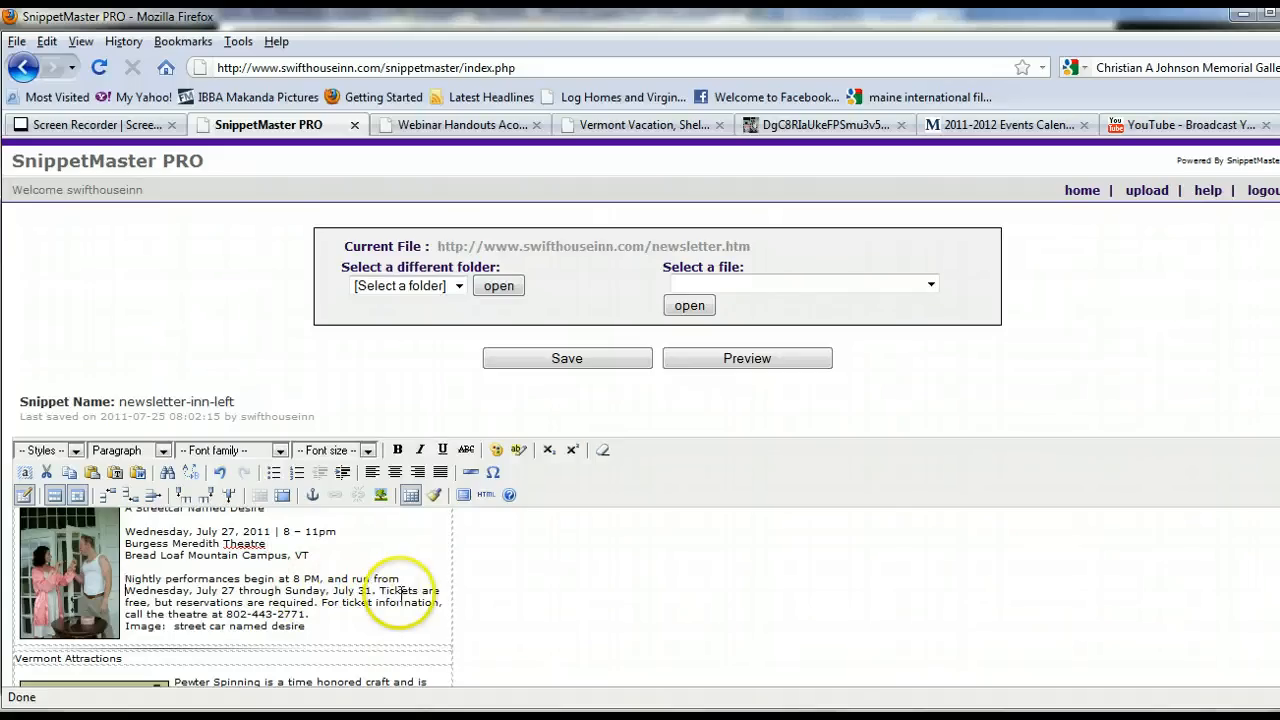
Change the event date line to Wednesday, July 27-31, 2011.
scroll(357, 551, up, 2)
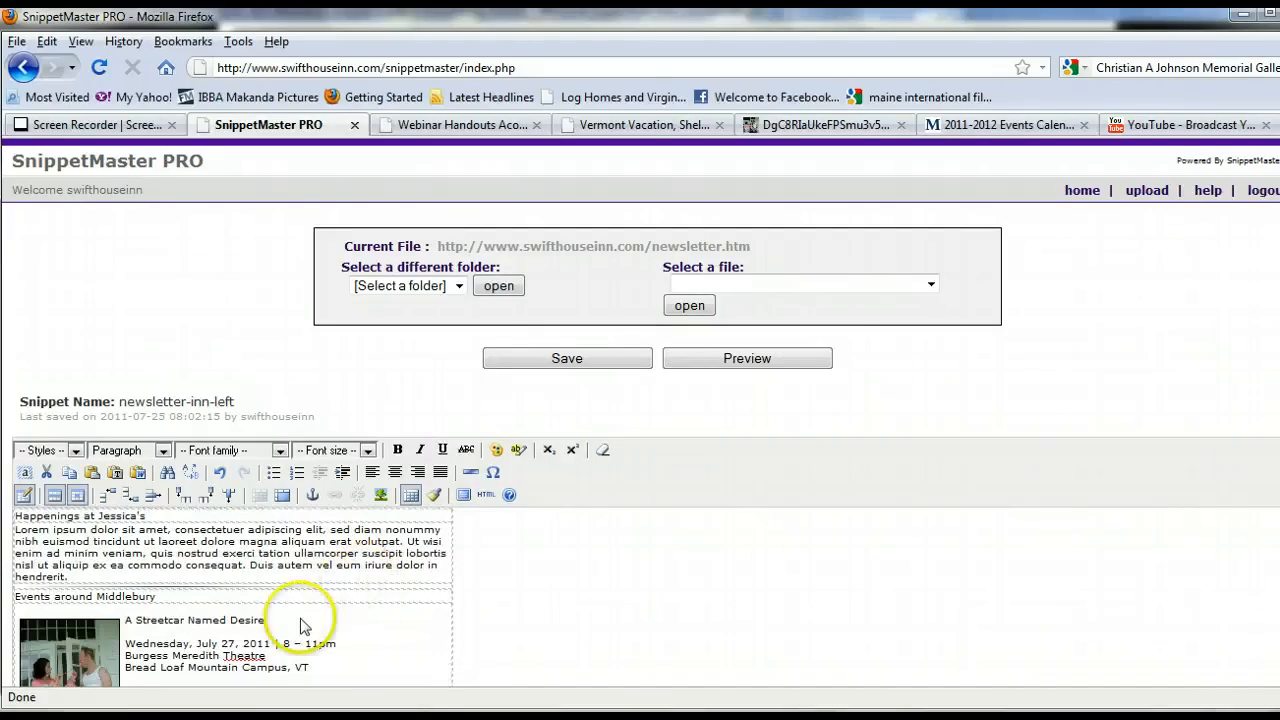
click(240, 643)
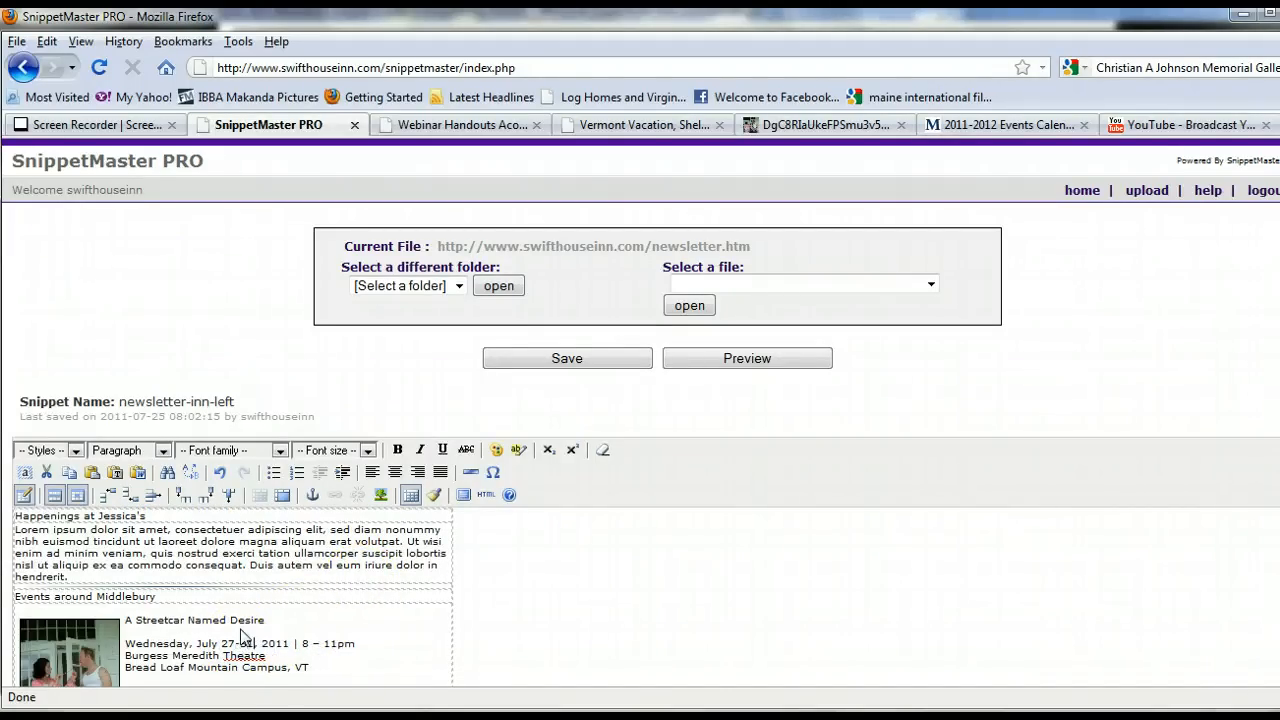
Delete the "Image: street car named desire" note line from the event description.
scroll(417, 623, down, 2)
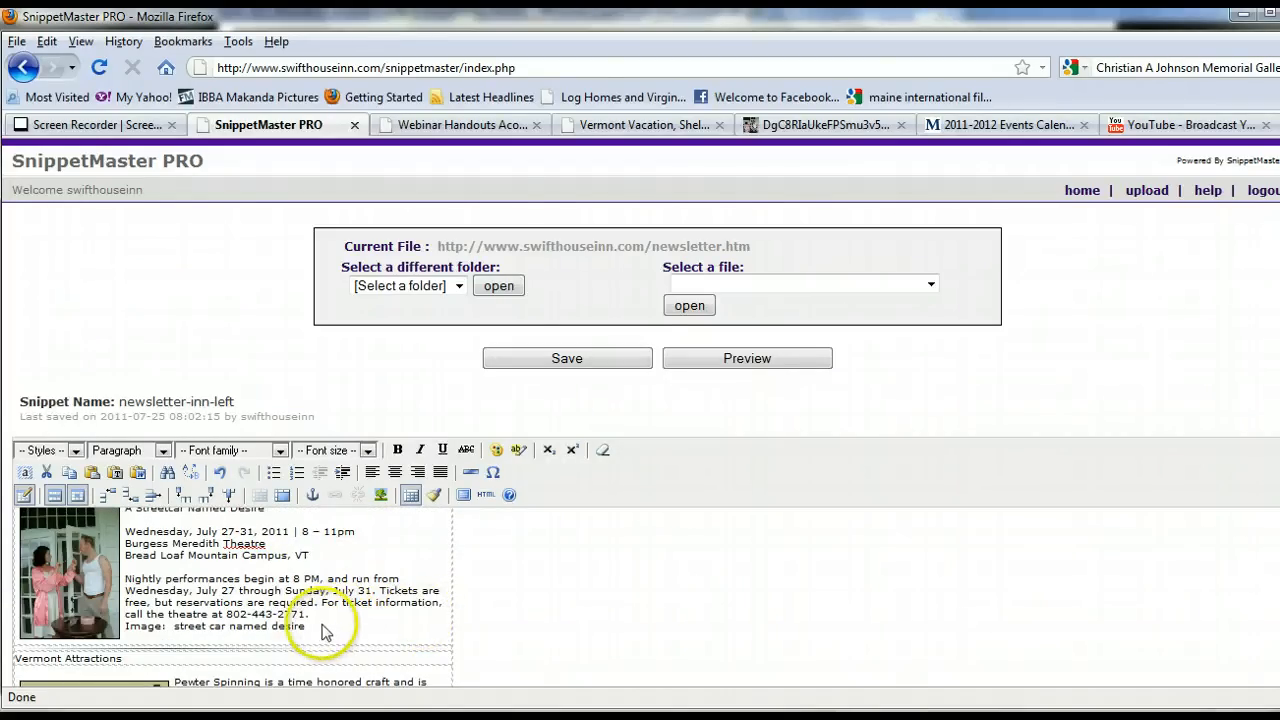
drag(308, 626, 218, 622)
key(Delete)
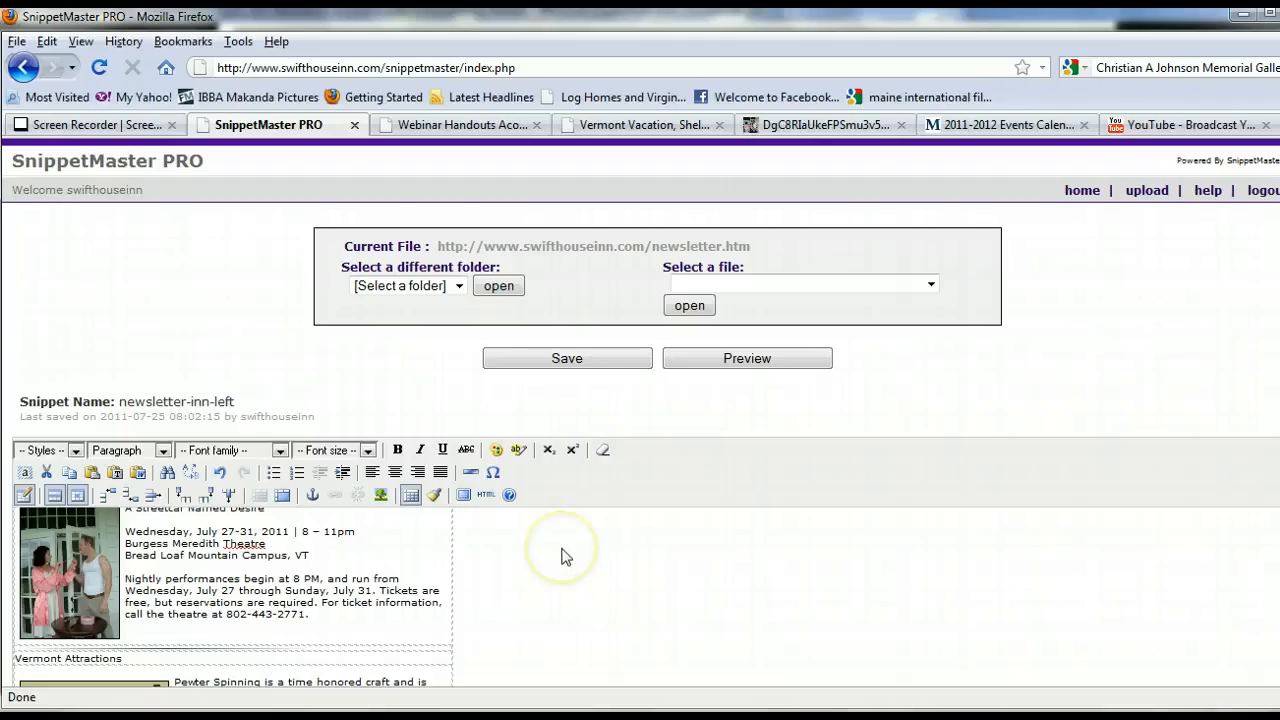
key(alt+Tab)
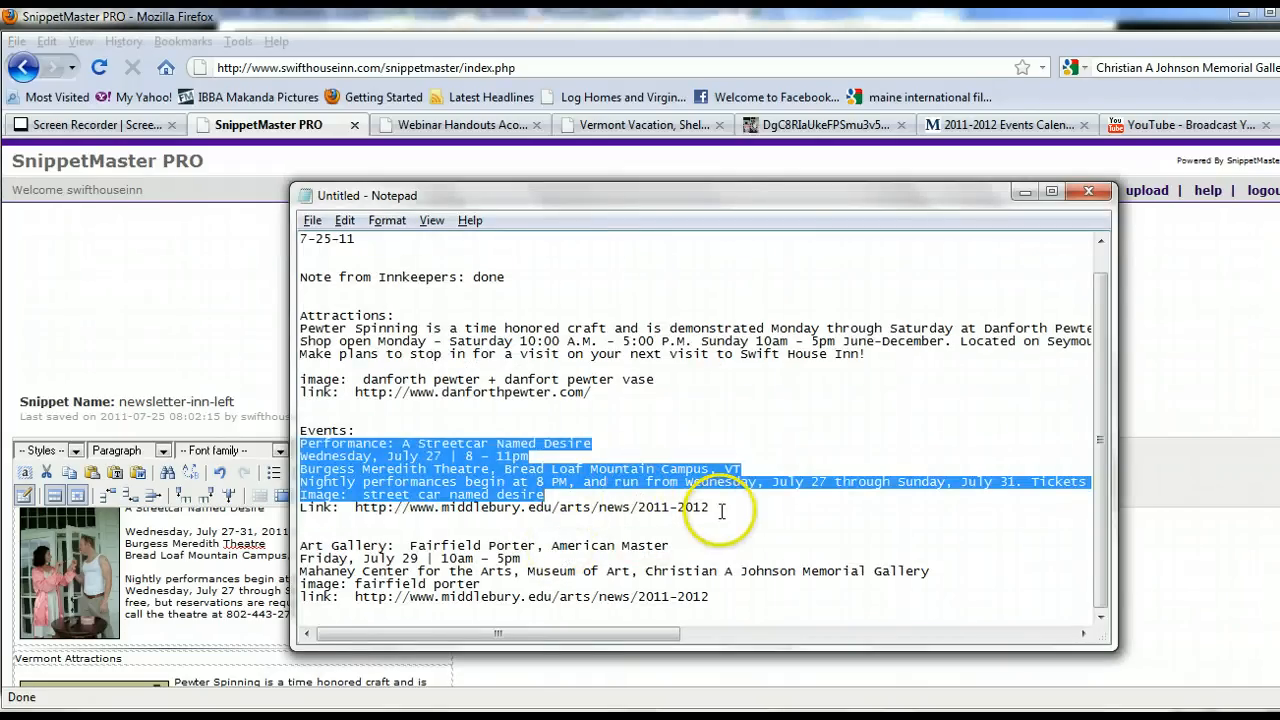
drag(722, 510, 354, 512)
key(ctrl+c)
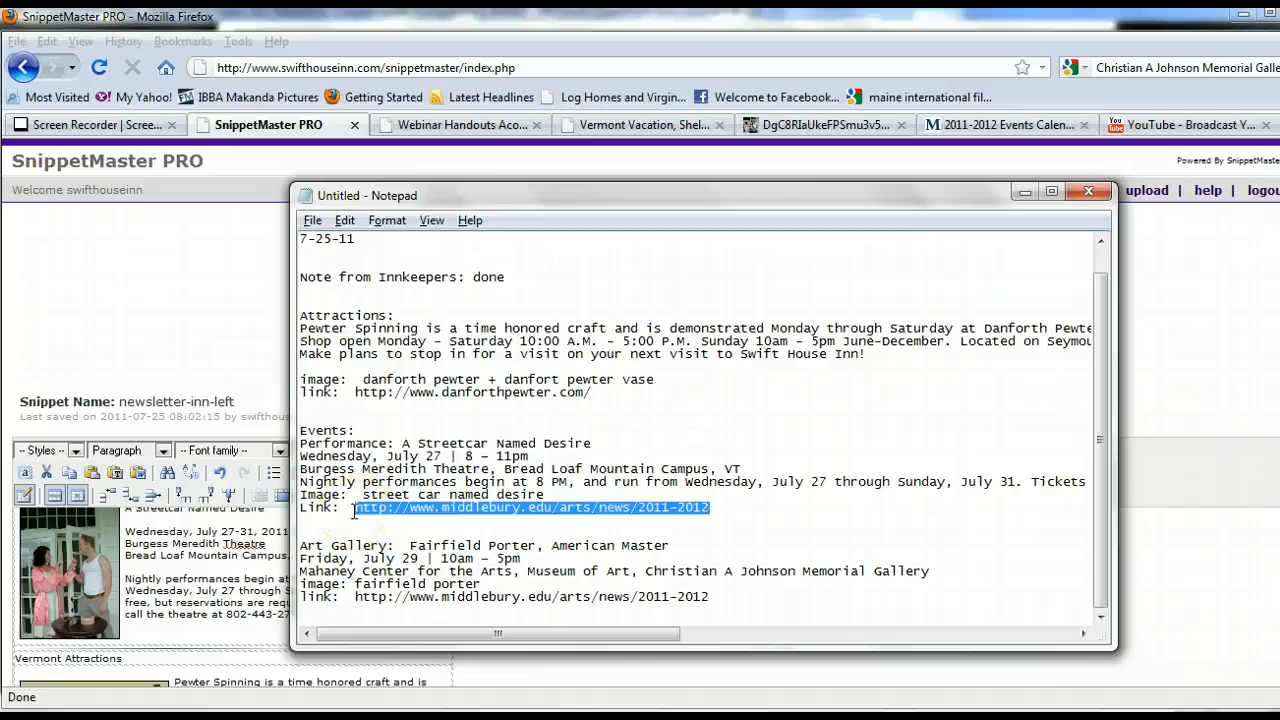
click(1024, 191)
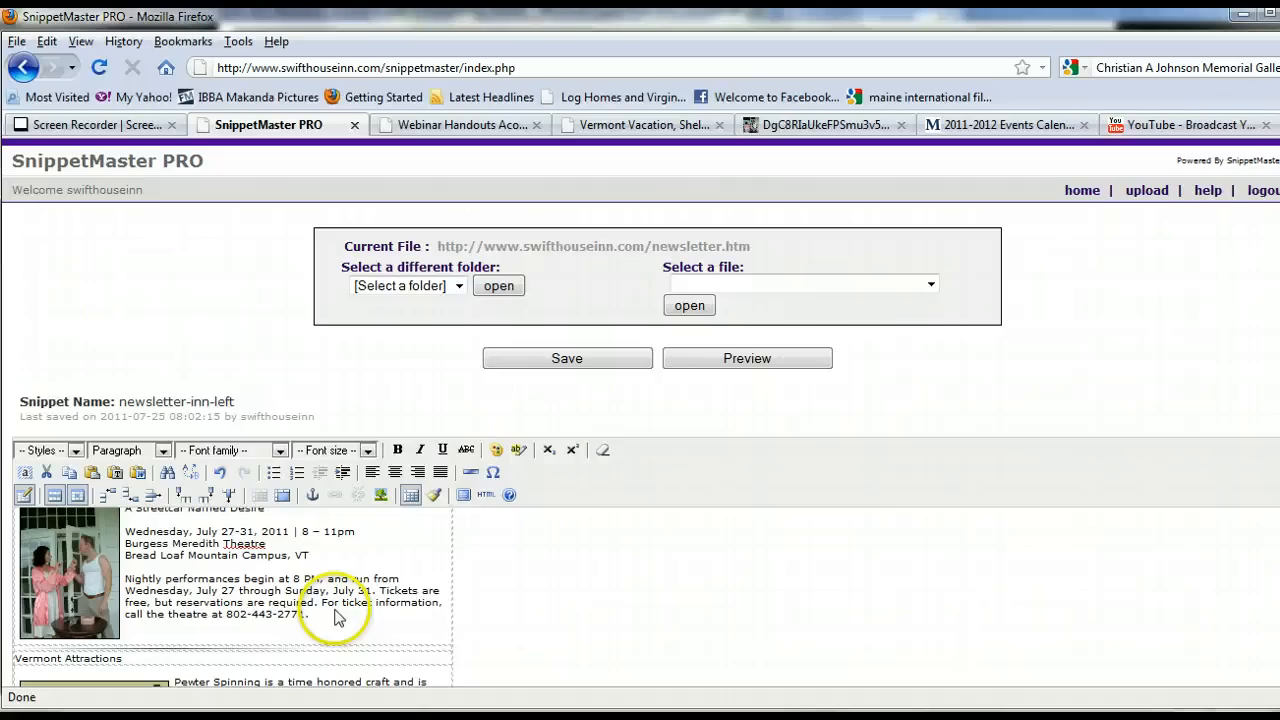
Move the ticket information sentence into its own paragraph after "reservations are required.".
click(318, 603)
key(shift+Return)
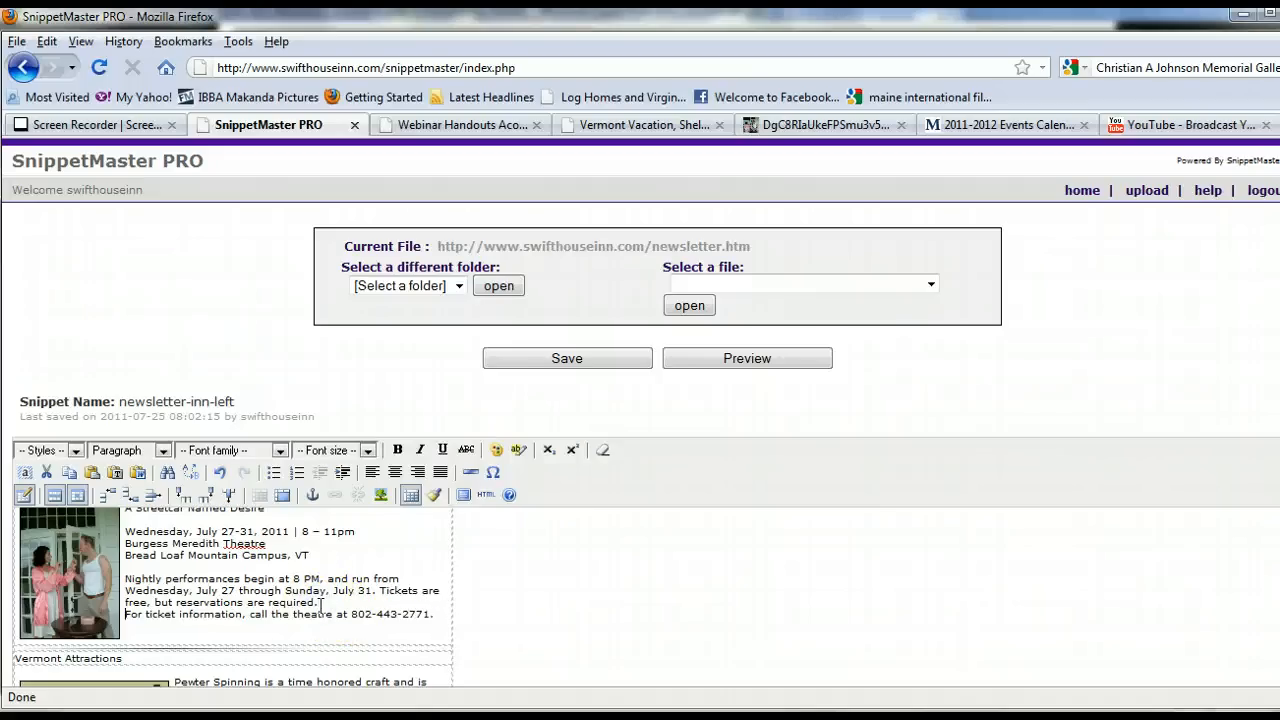
key(Return)
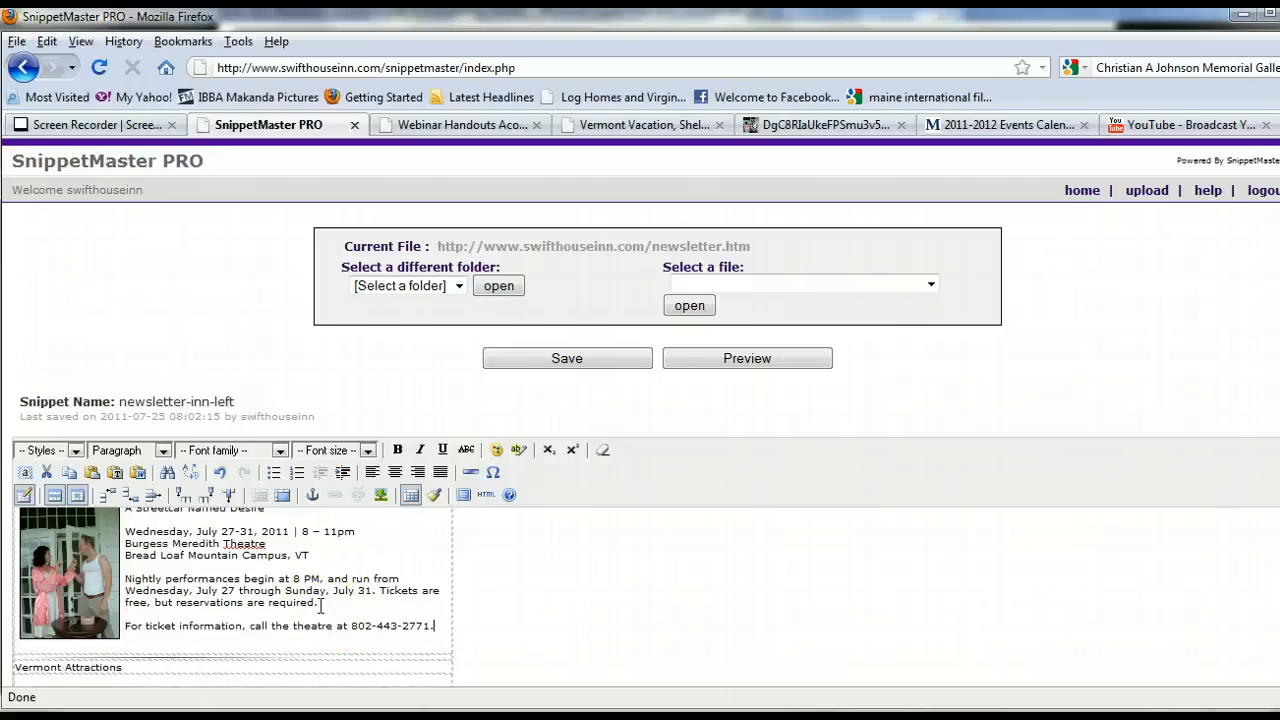
Replace the ticket sentence's final period with " or visit their website.".
key(End)
key(BackSpace)
text(or v)
click(231, 654)
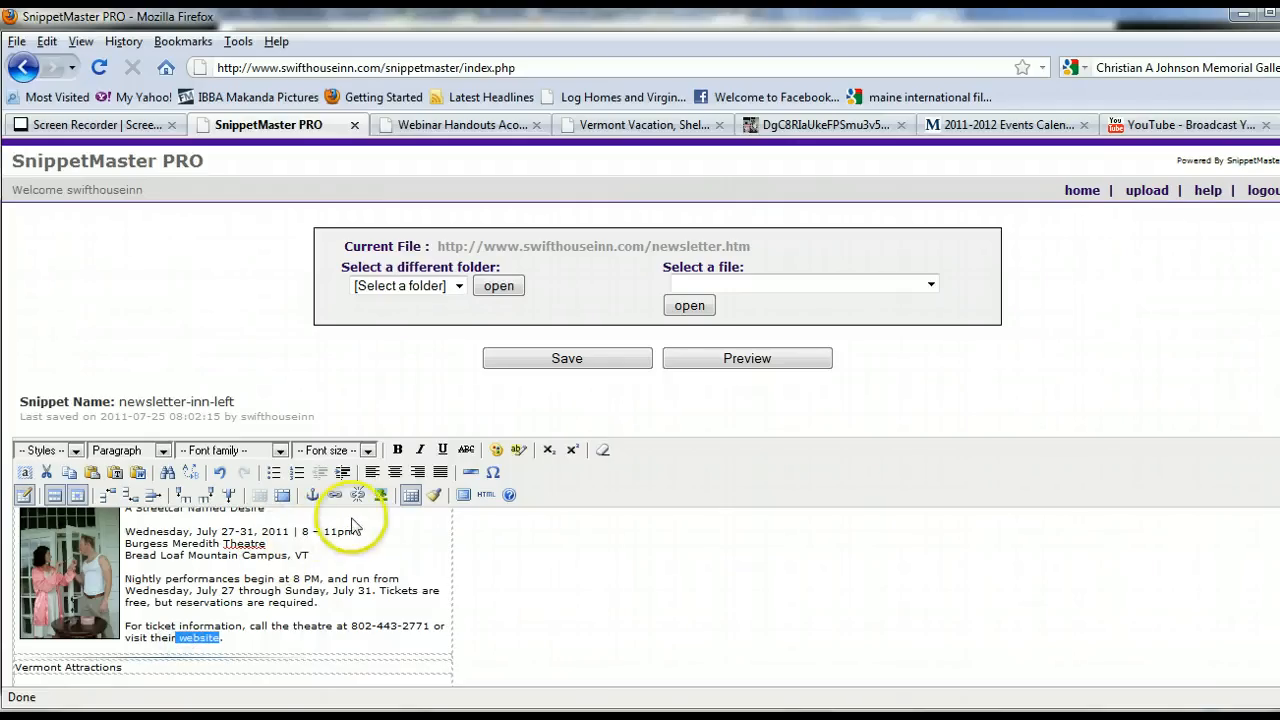
click(304, 636)
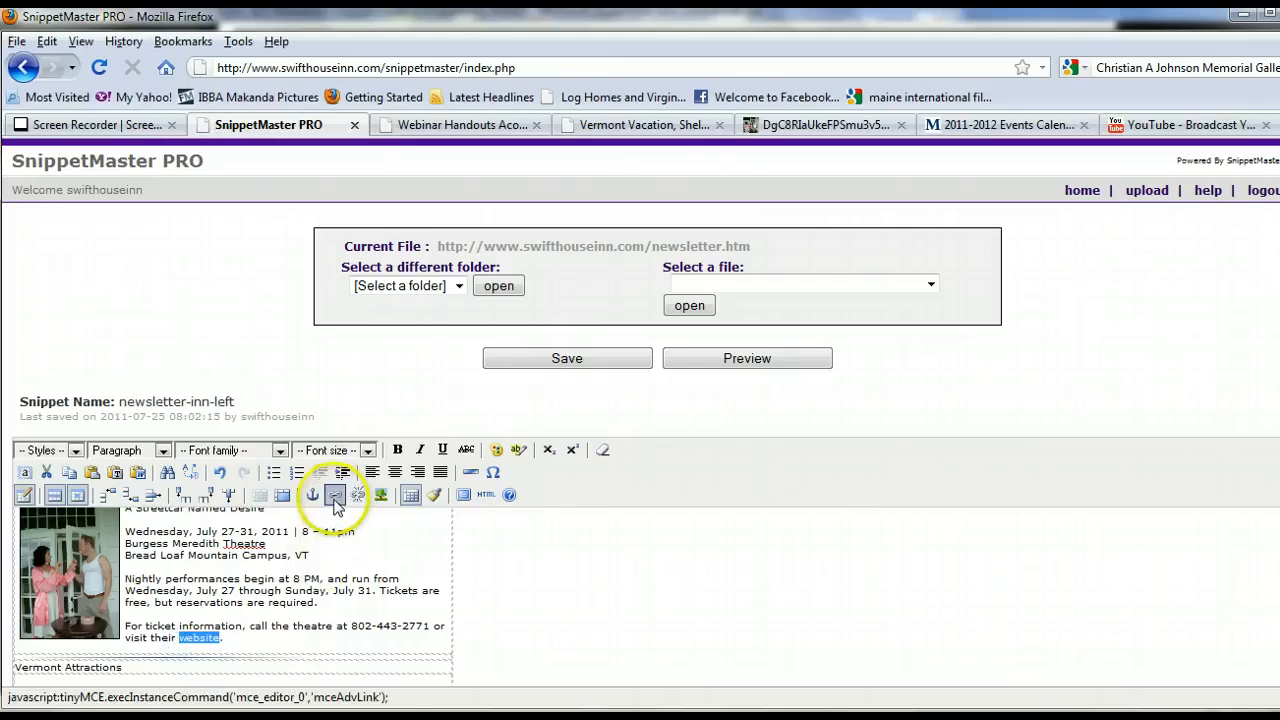
click(335, 494)
right_click(617, 286)
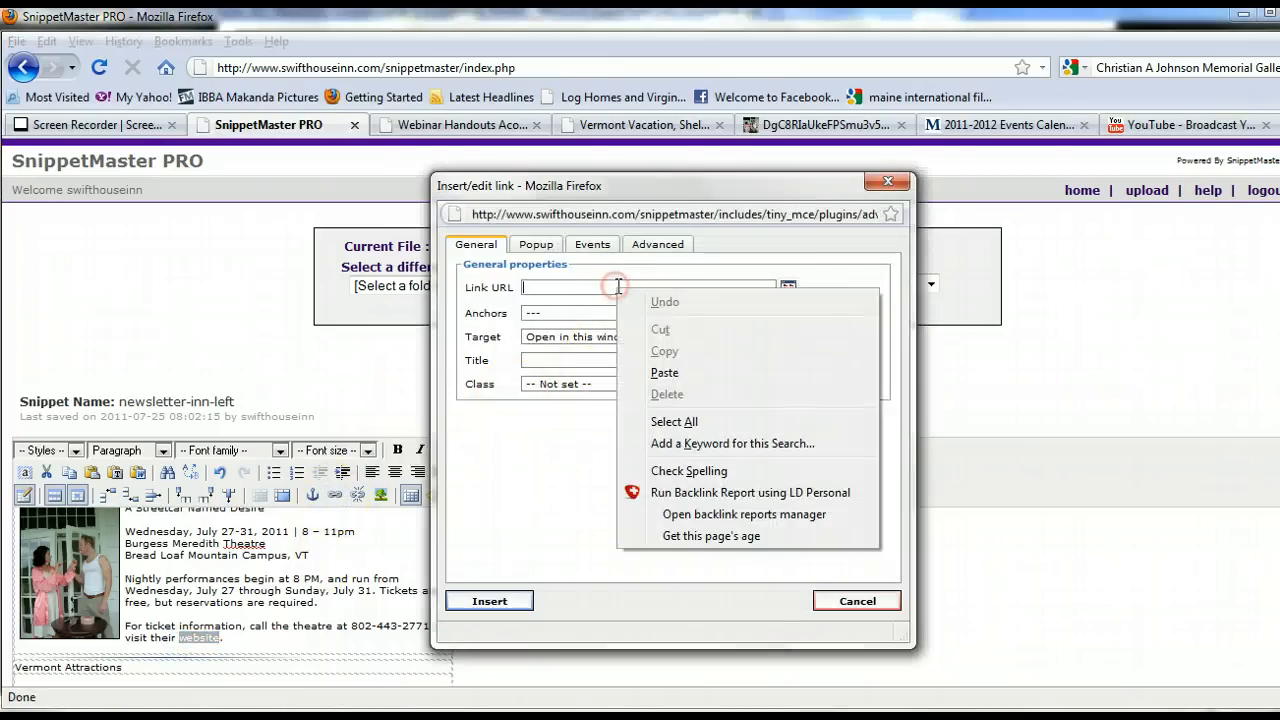
click(690, 369)
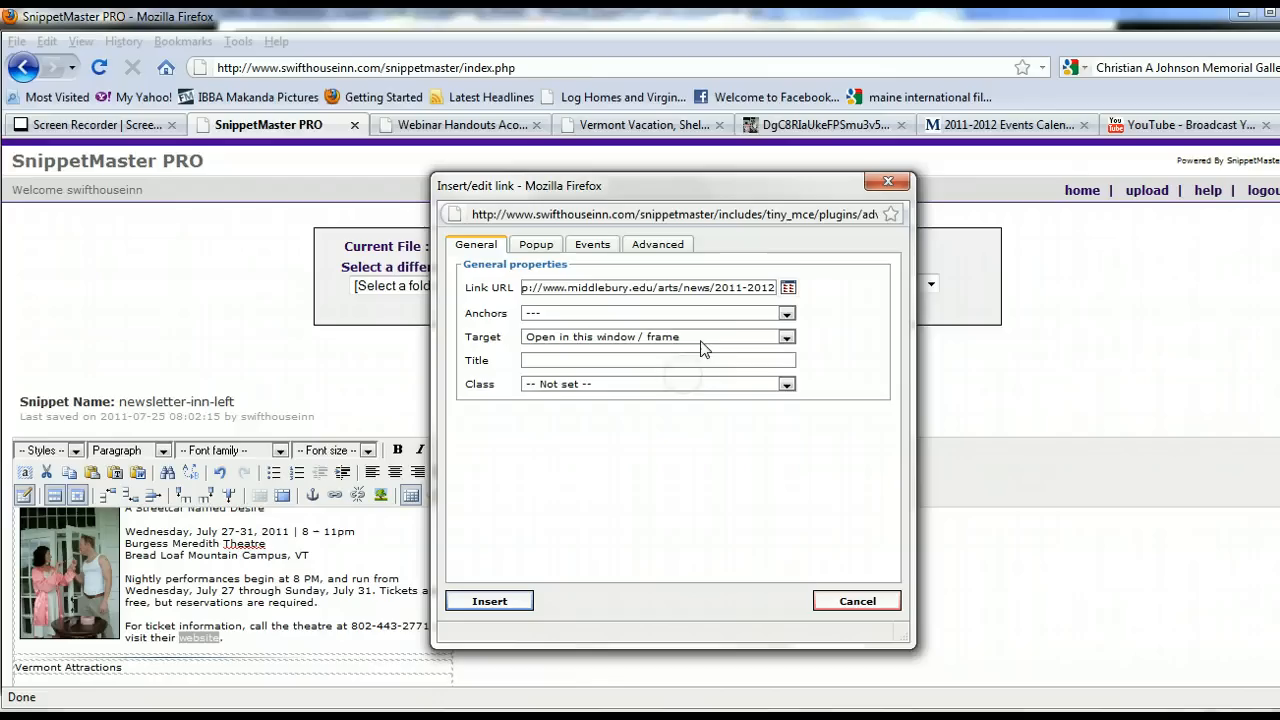
click(787, 337)
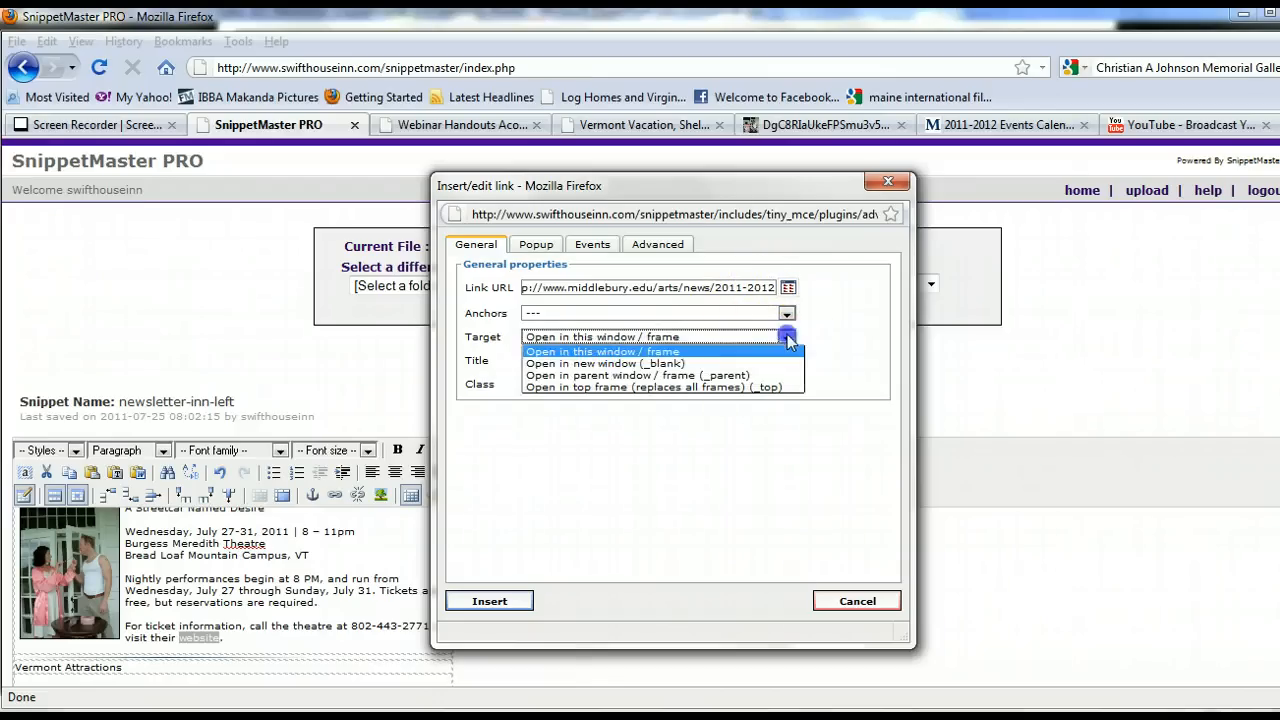
click(734, 360)
click(490, 601)
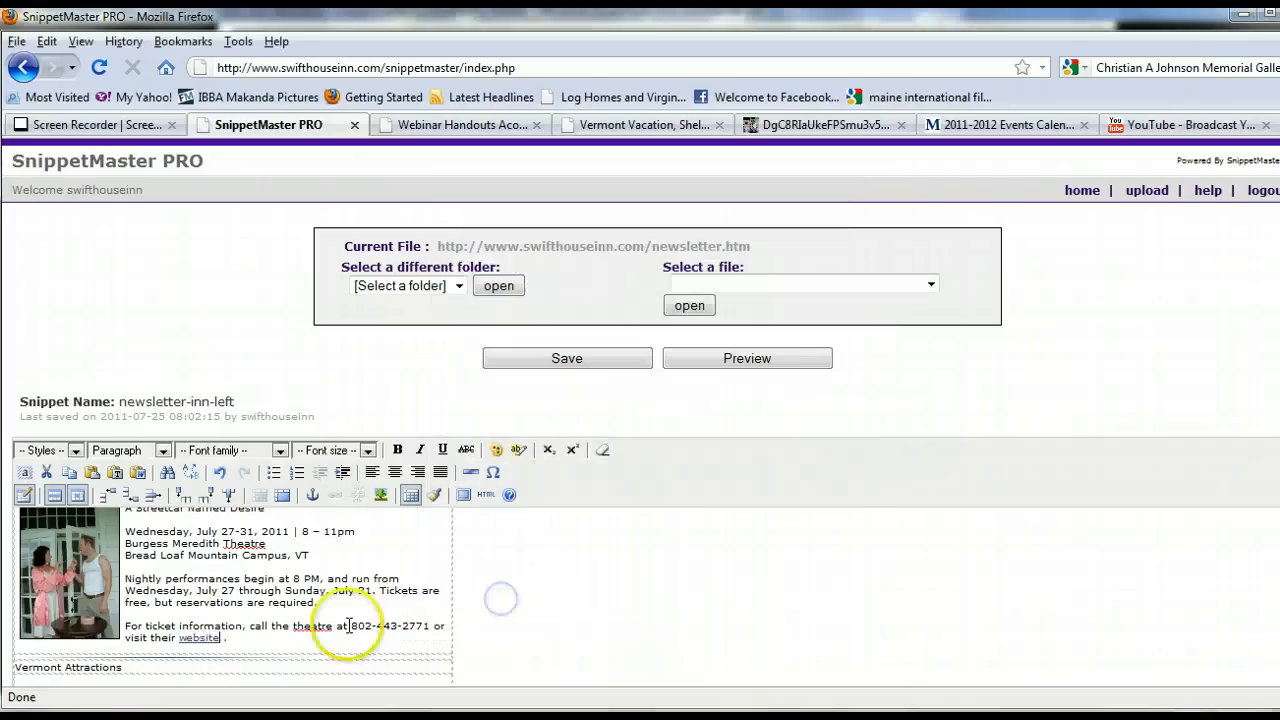
Preview the updated Events around Middlebury section, close the preview, and save the snippet.
click(766, 362)
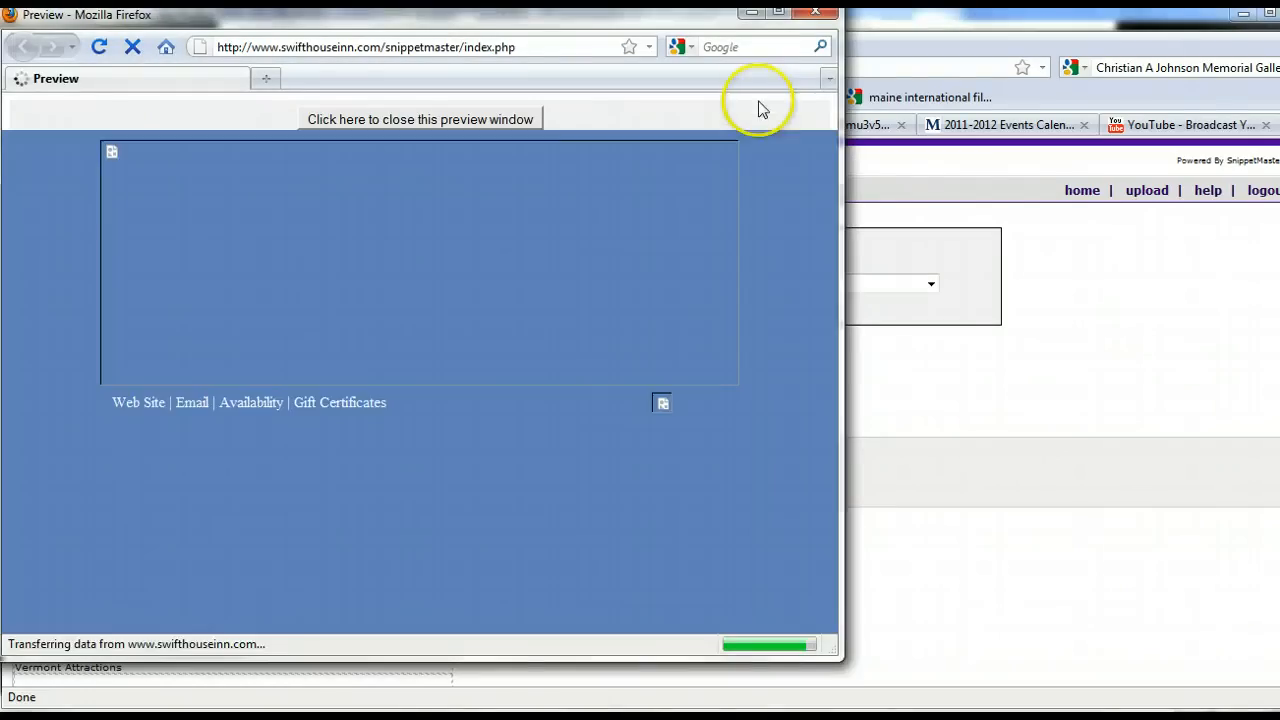
scroll(606, 380, down, 10)
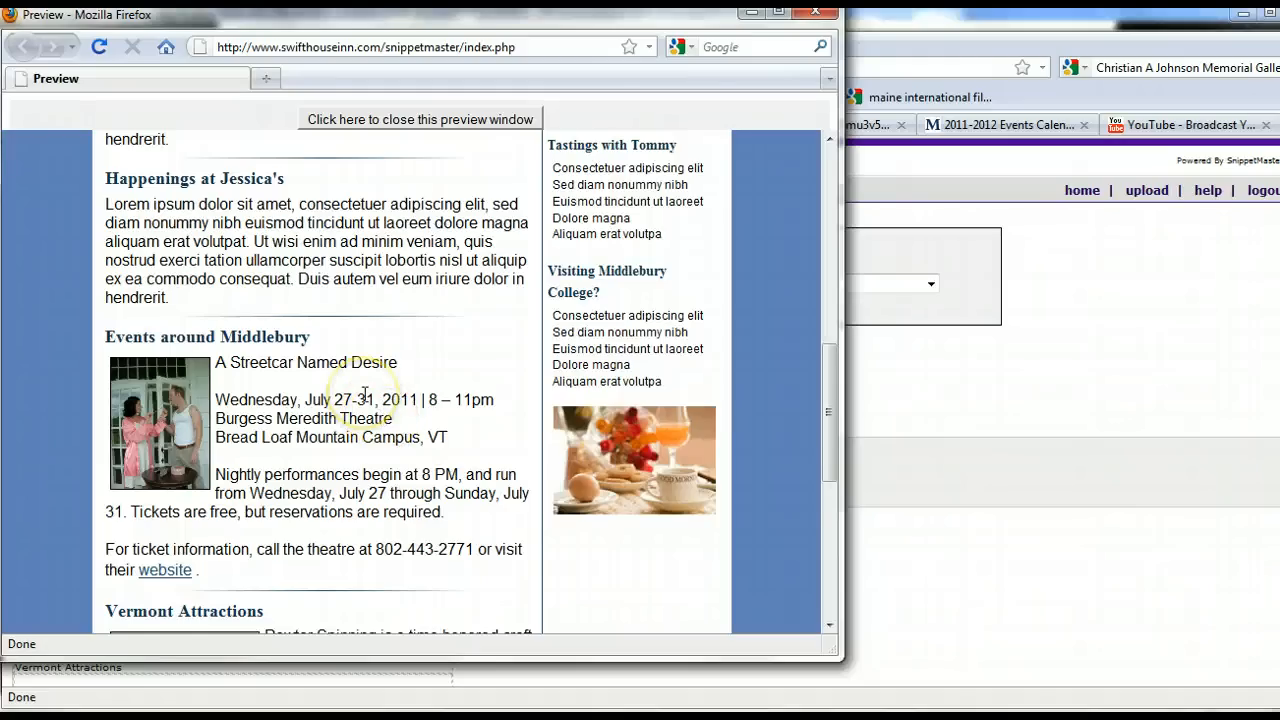
scroll(364, 394, down, 2)
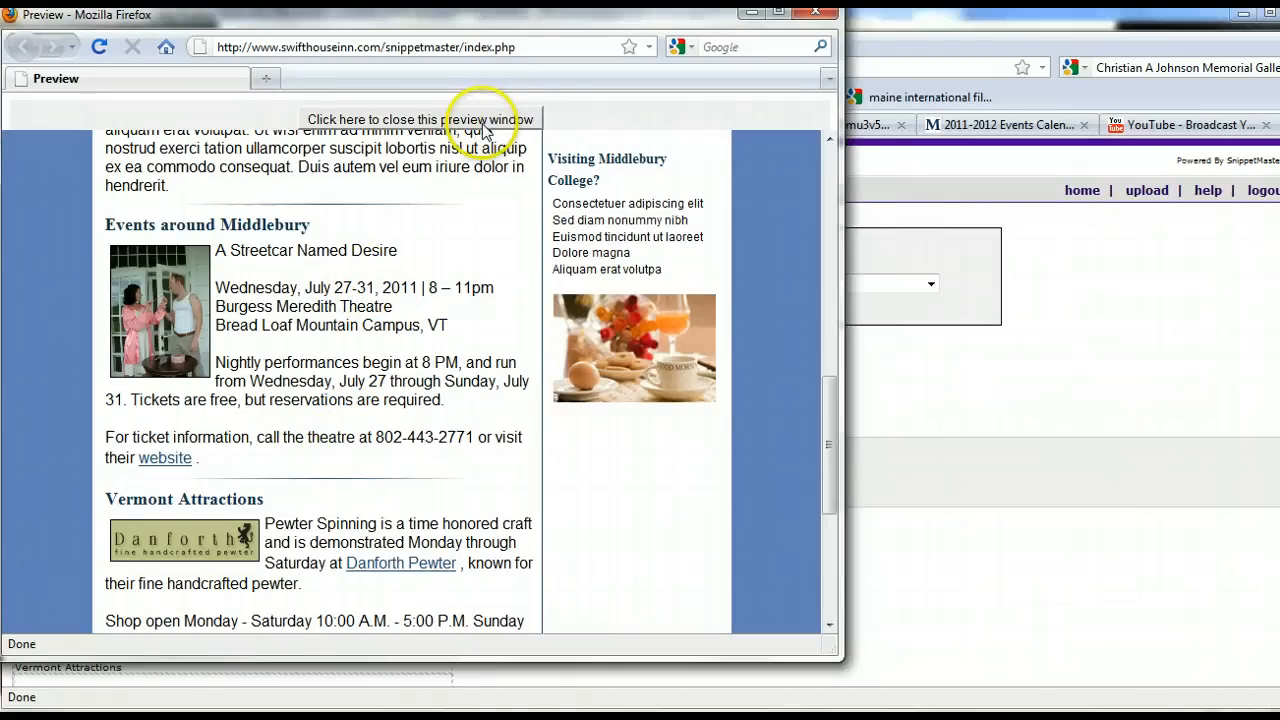
click(420, 119)
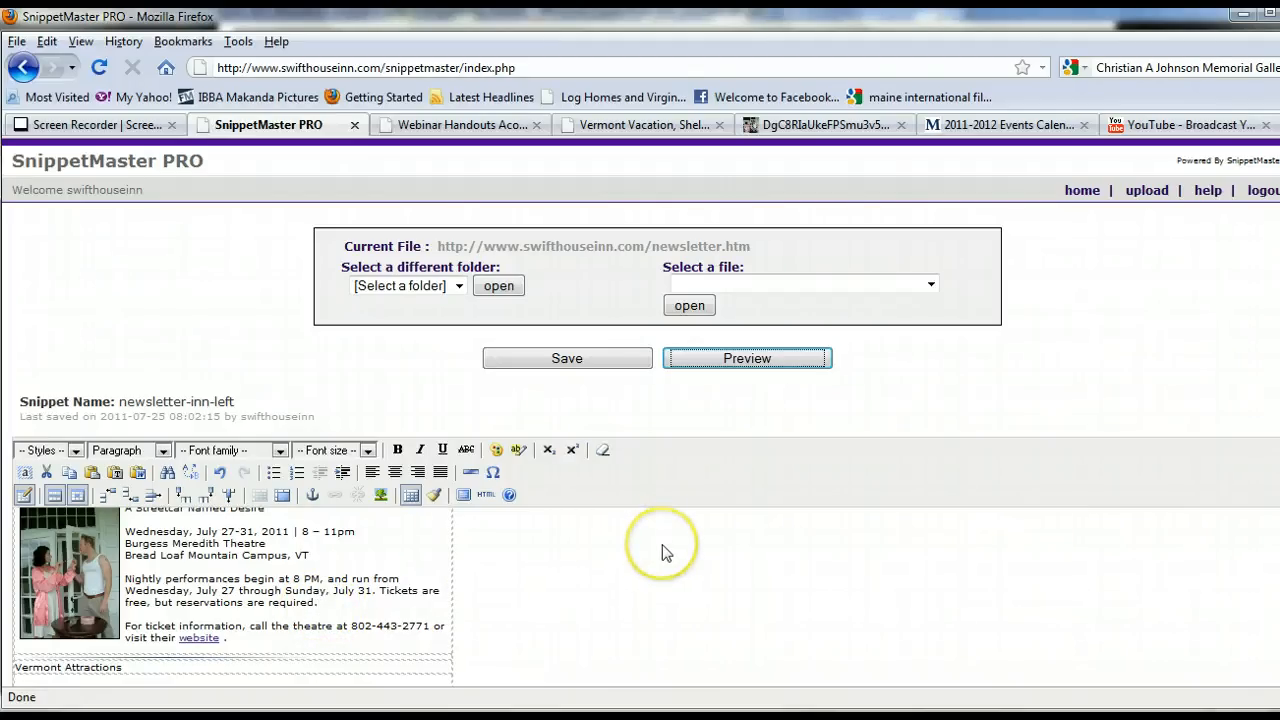
click(628, 366)
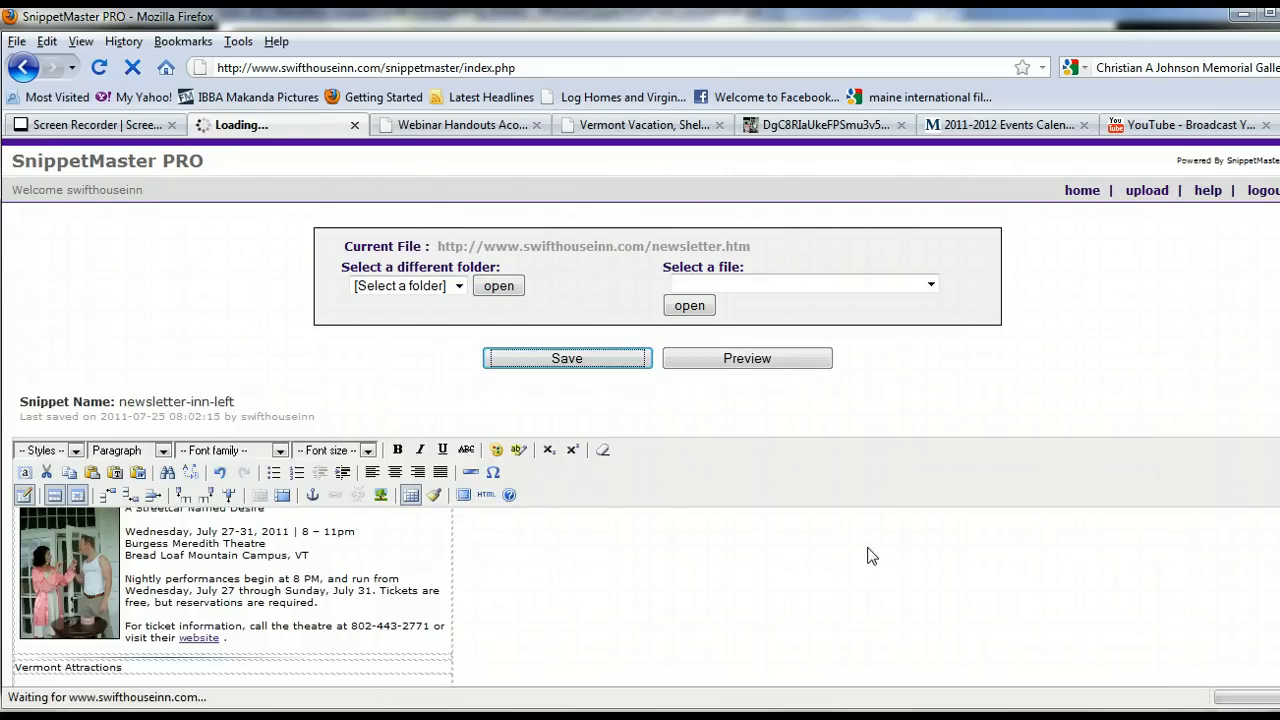